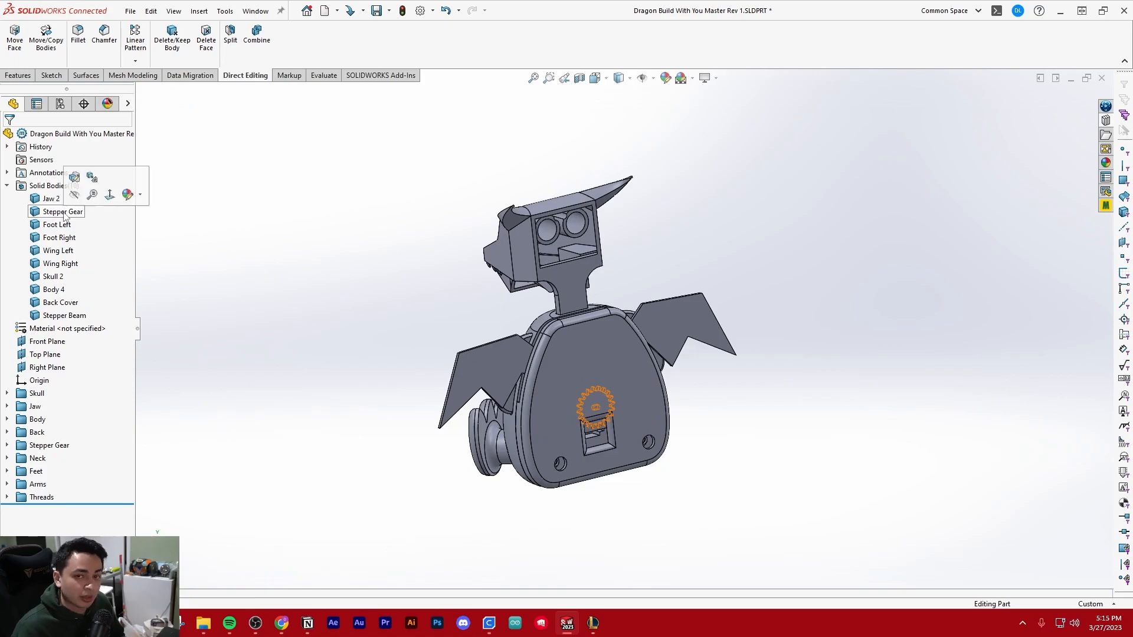
Step: Hide all solid bodies from Stepper Gear through Stepper Beam and select the Jaw 2 body
{"action": "left_click", "coordinate": [62, 315], "text": "shift"}
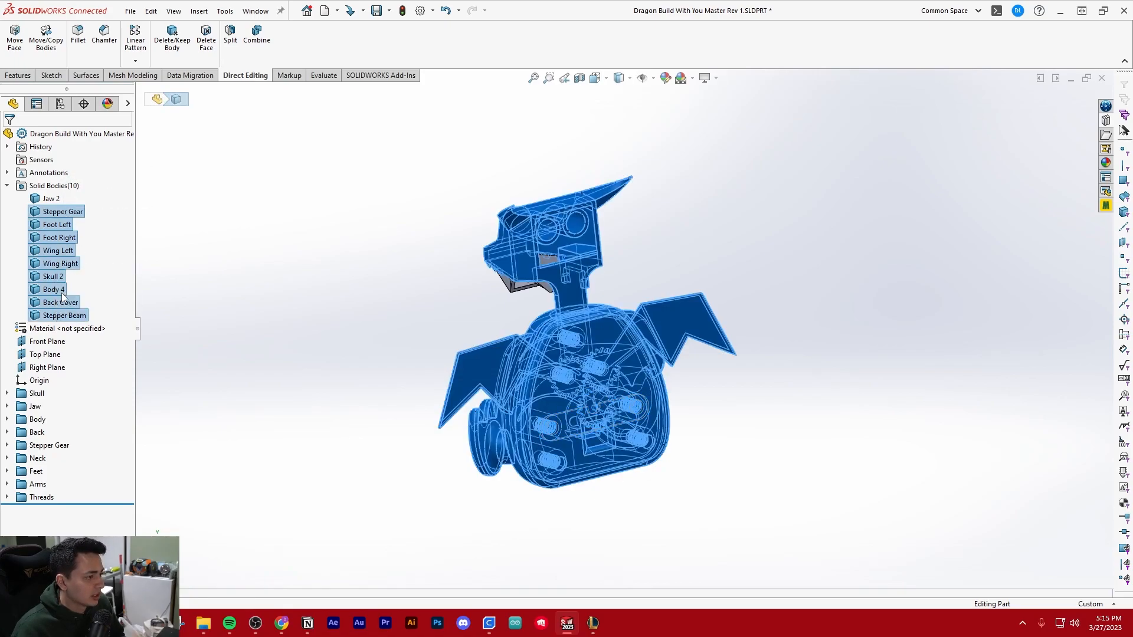
{"action": "key", "text": "Tab"}
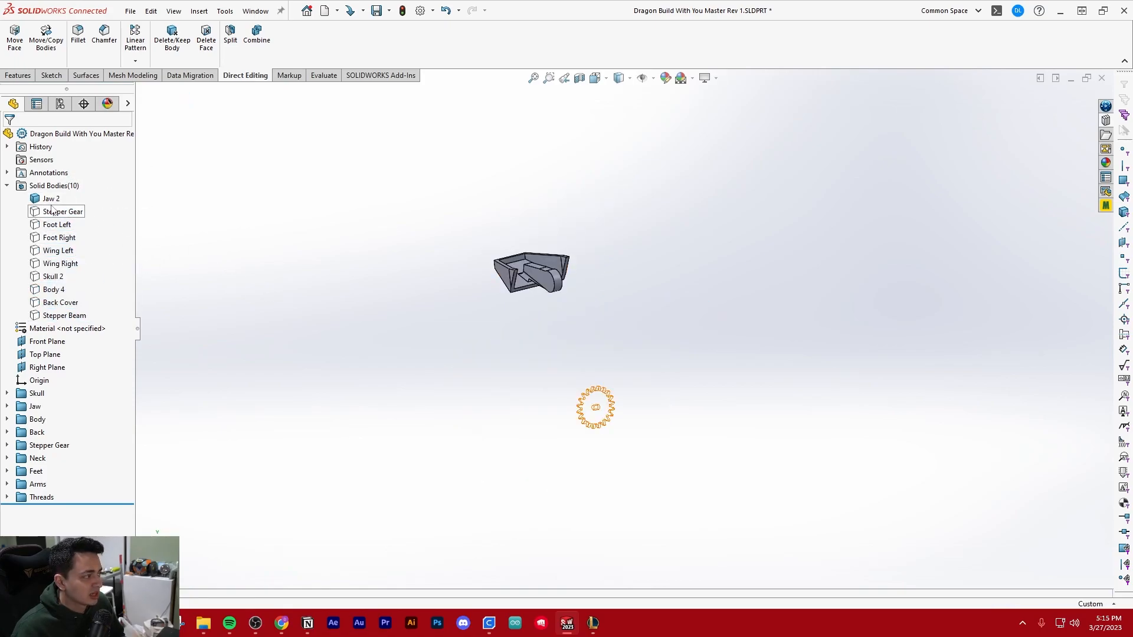
{"action": "left_click", "coordinate": [51, 200]}
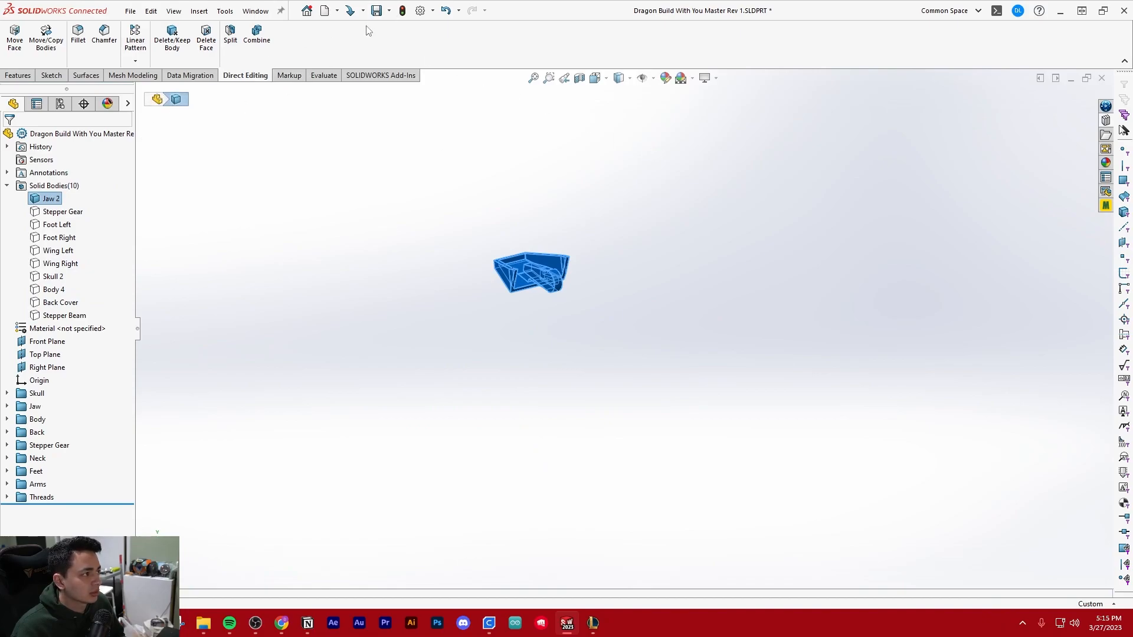
Step: Start saving the part under a new name and create a folder named "3 27 files" inside the Rev 1 STL folder
{"action": "left_click", "coordinate": [389, 12]}
{"action": "left_click", "coordinate": [410, 56]}
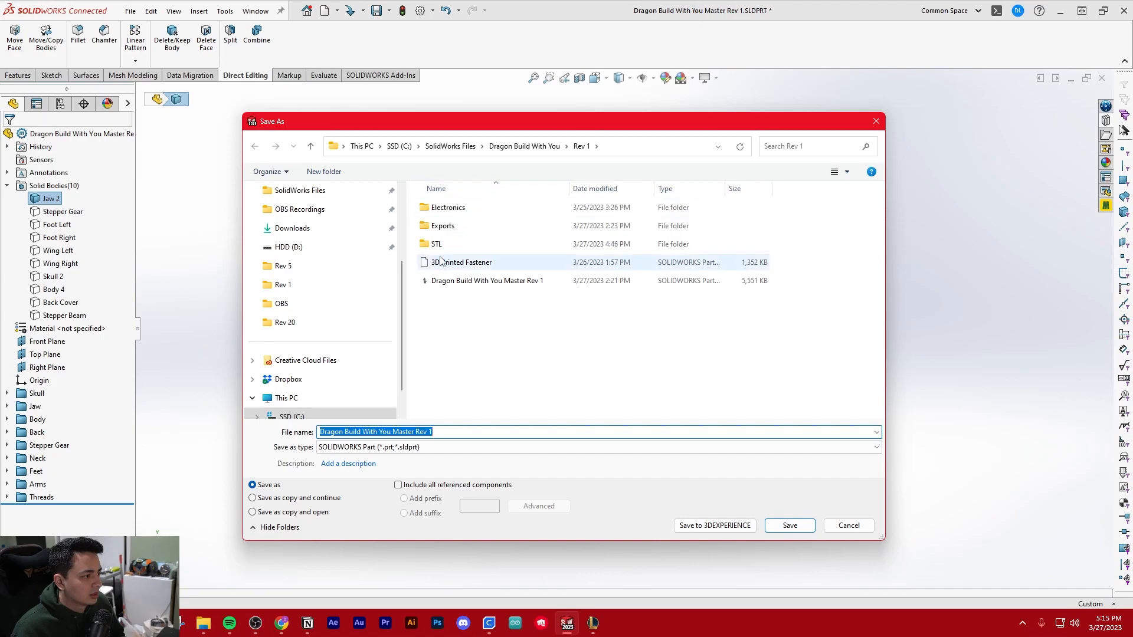
{"action": "double_click", "coordinate": [437, 244]}
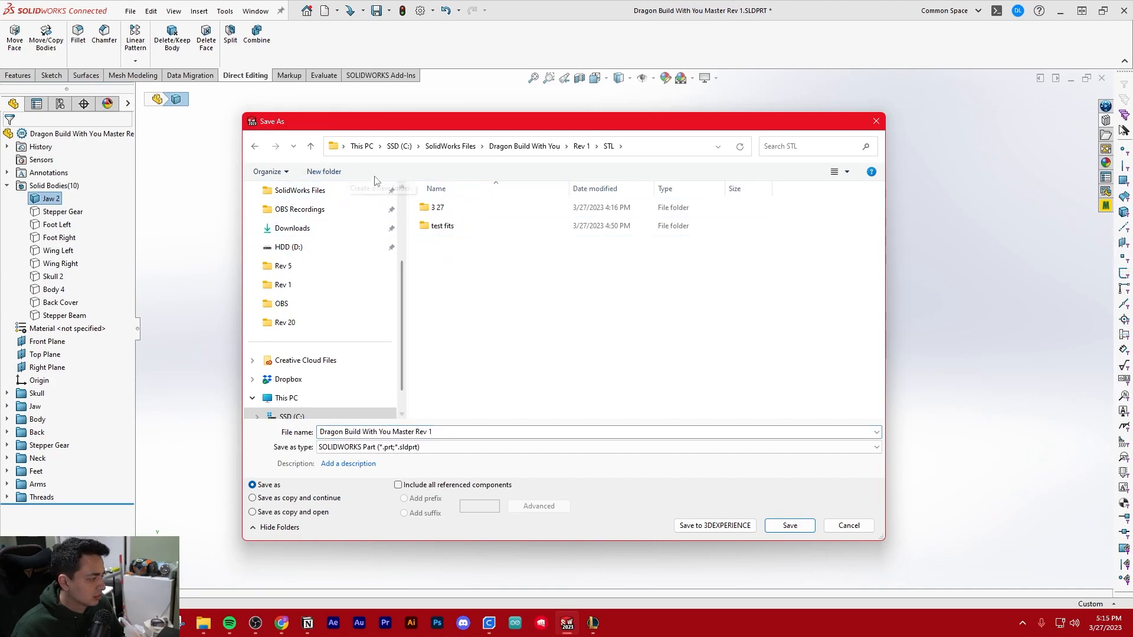
{"action": "left_click", "coordinate": [329, 172]}
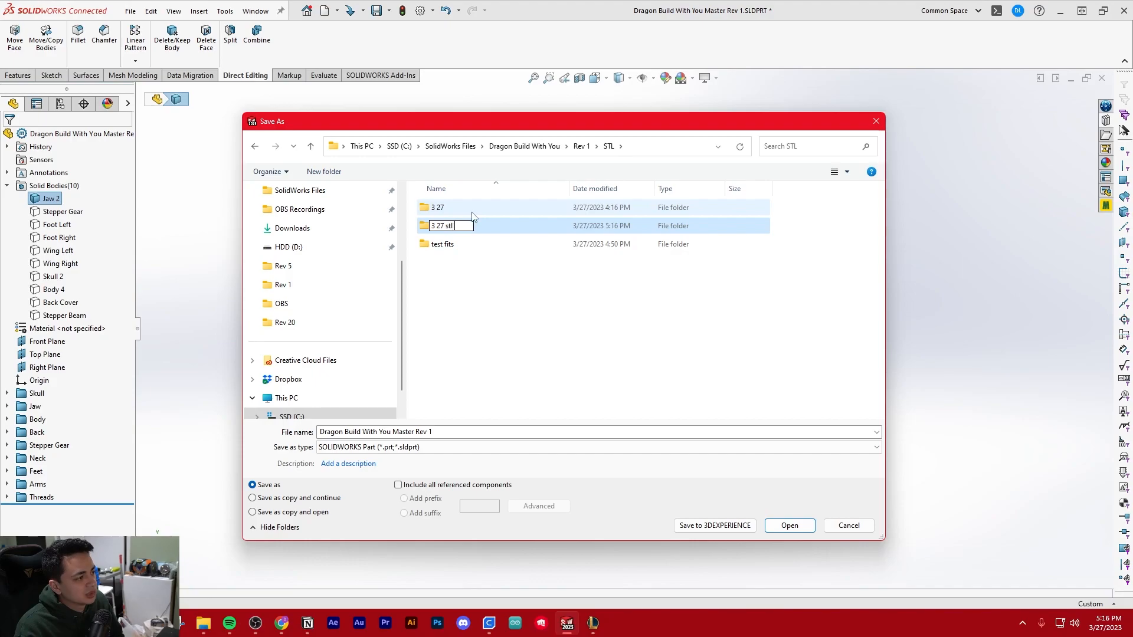
{"action": "type", "text": "3 27 files"}
{"action": "key", "text": "Return"}
{"action": "double_click", "coordinate": [474, 216]}
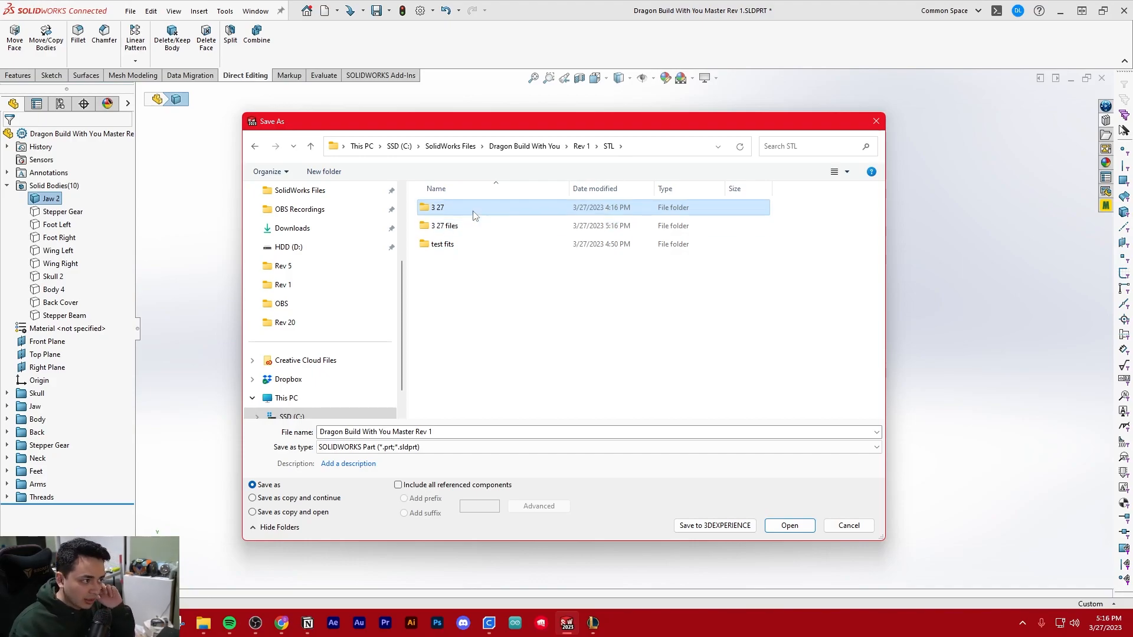
{"action": "left_click", "coordinate": [608, 148]}
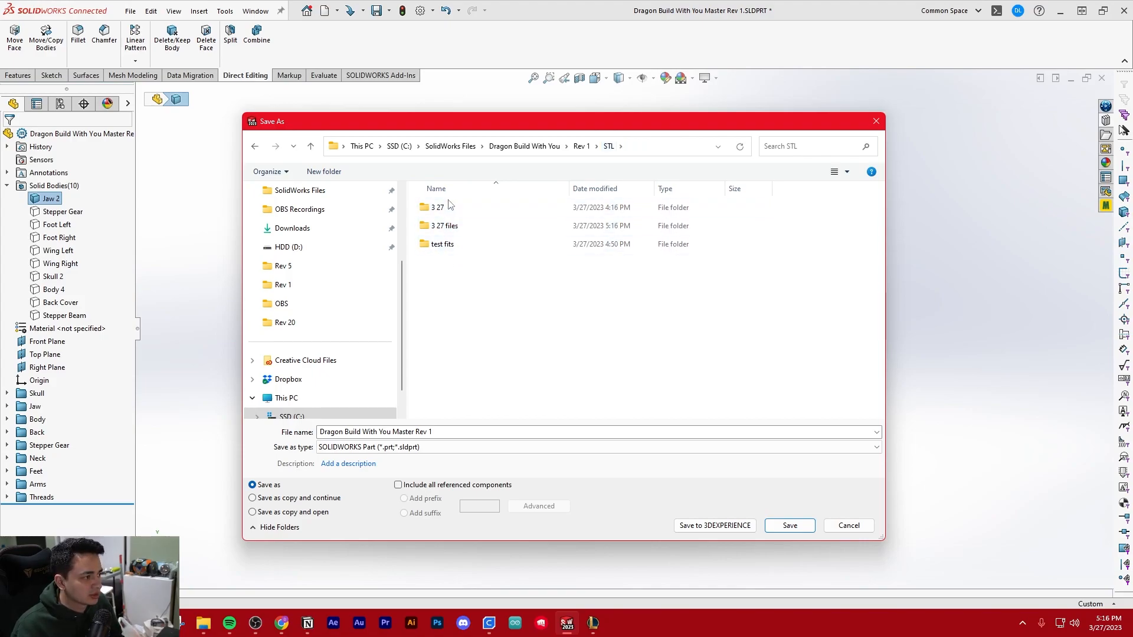
Step: Export the jaw body in STL format as "jaw" in the 3 27 files folder
{"action": "double_click", "coordinate": [501, 227]}
{"action": "left_click", "coordinate": [407, 447]}
{"action": "left_click", "coordinate": [421, 407]}
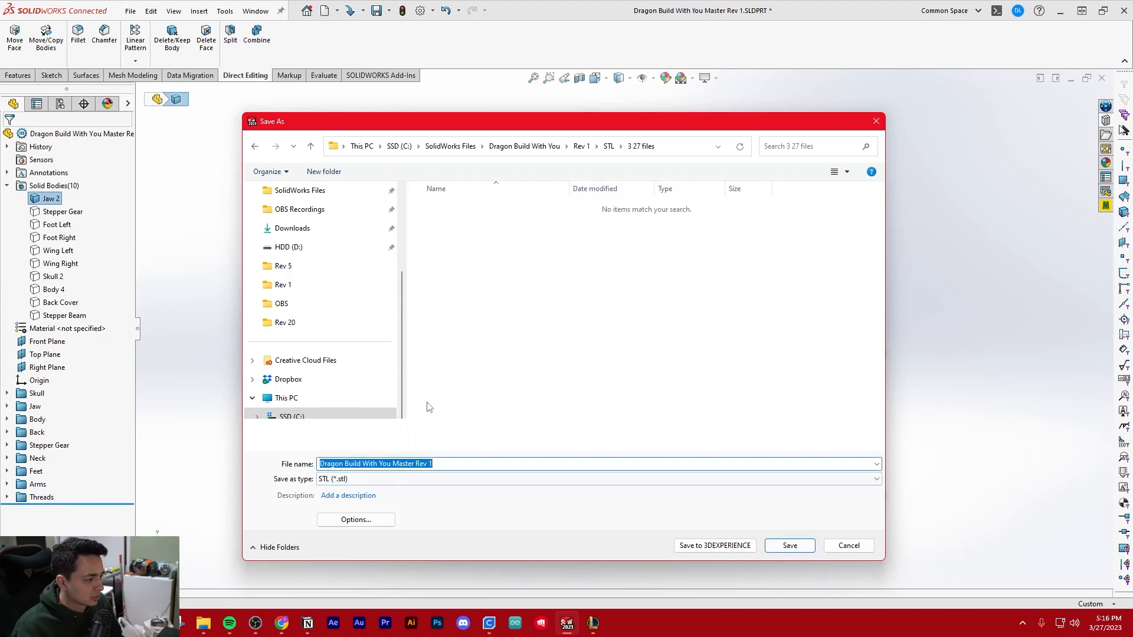
{"action": "type", "text": "jaw"}
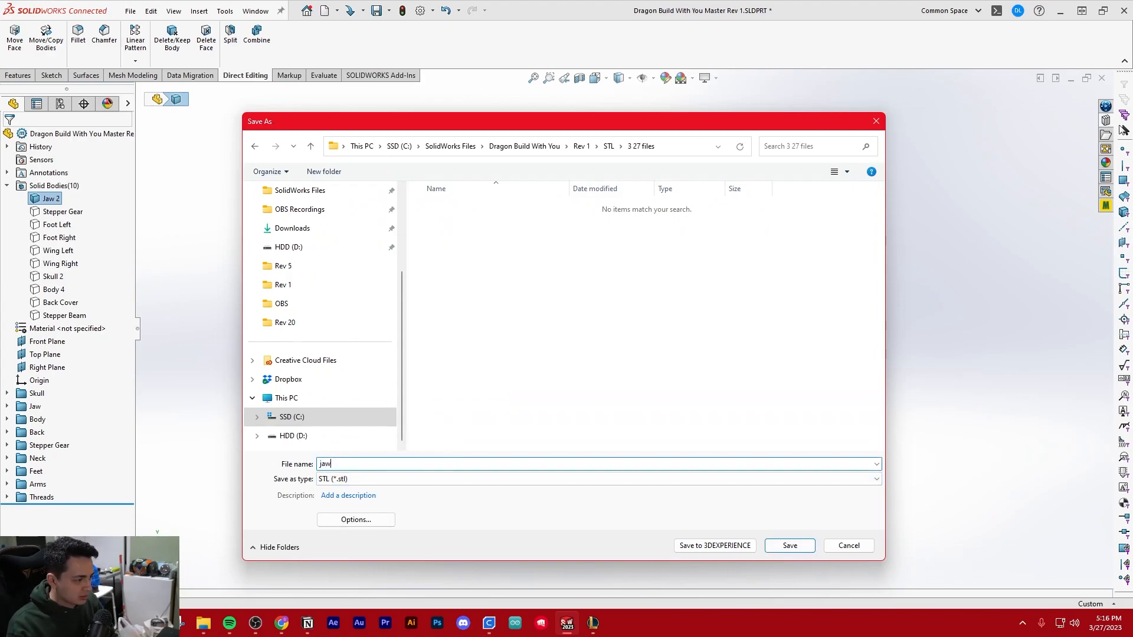
{"action": "key", "text": "Return"}
{"action": "left_click", "coordinate": [594, 329]}
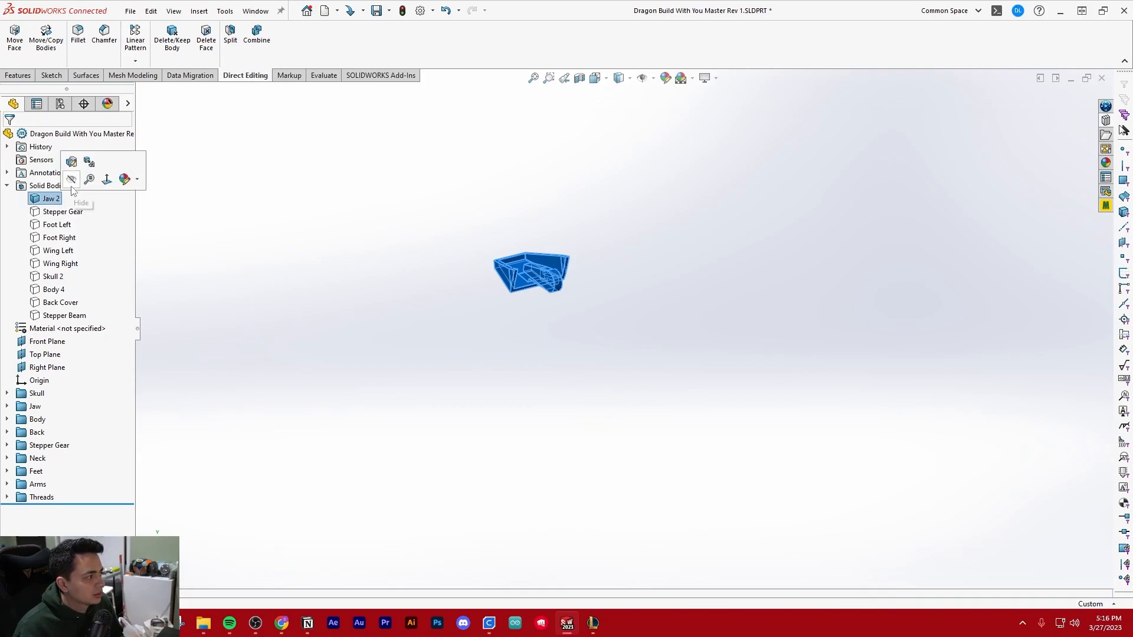
Step: Show only the Stepper Gear body and export it in STL format as "stepper gear" in the STL folder's 3 27 files subfolder
{"action": "left_click", "coordinate": [62, 211]}
{"action": "left_click", "coordinate": [266, 207]}
{"action": "left_click", "coordinate": [389, 10]}
{"action": "left_click", "coordinate": [403, 55]}
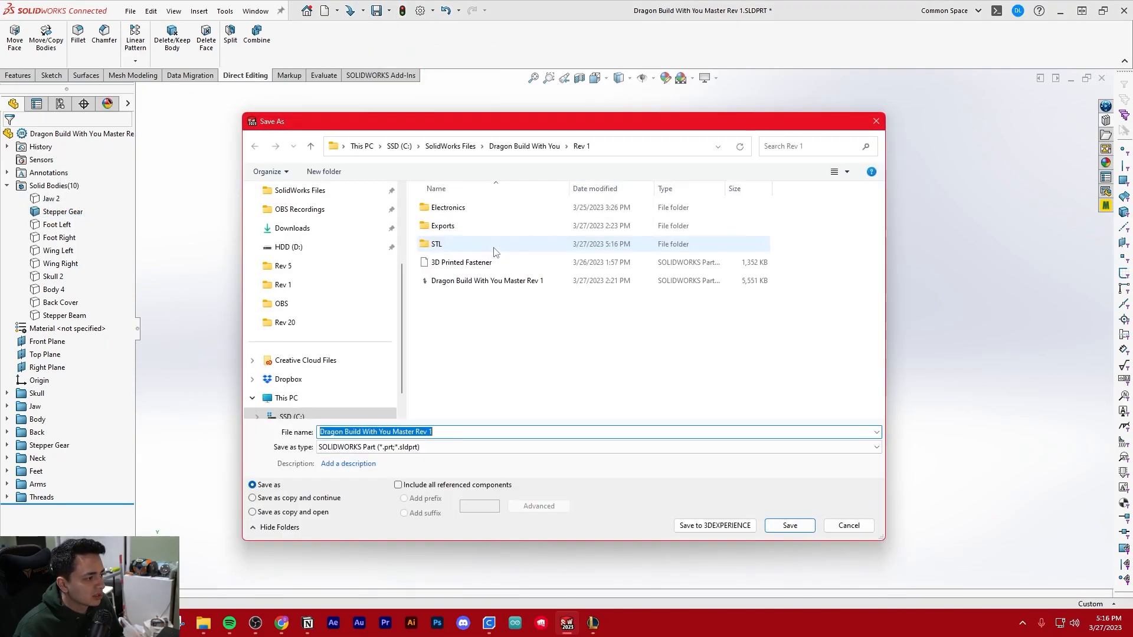
{"action": "left_click", "coordinate": [459, 245]}
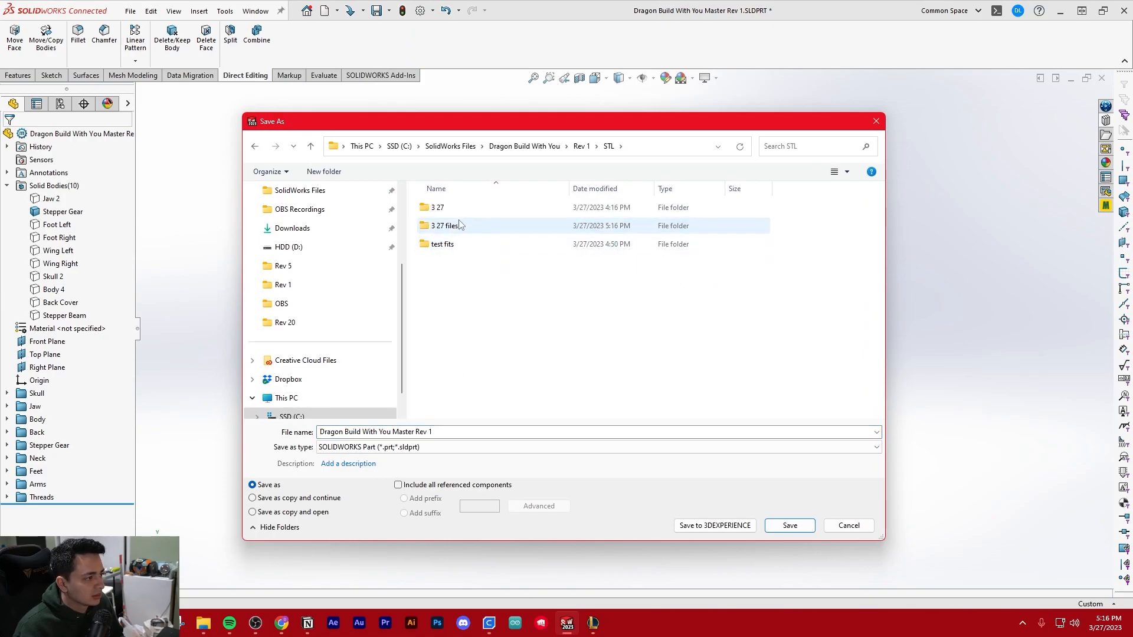
{"action": "double_click", "coordinate": [449, 226]}
{"action": "left_click", "coordinate": [422, 447]}
{"action": "left_click", "coordinate": [423, 409]}
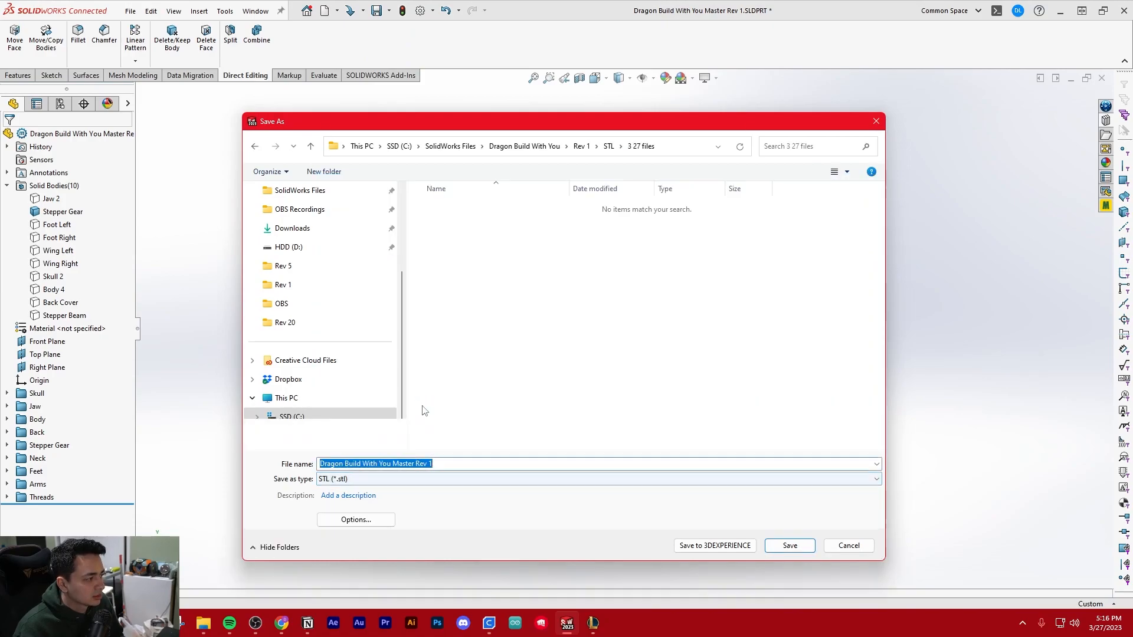
{"action": "type", "text": "stepper gear"}
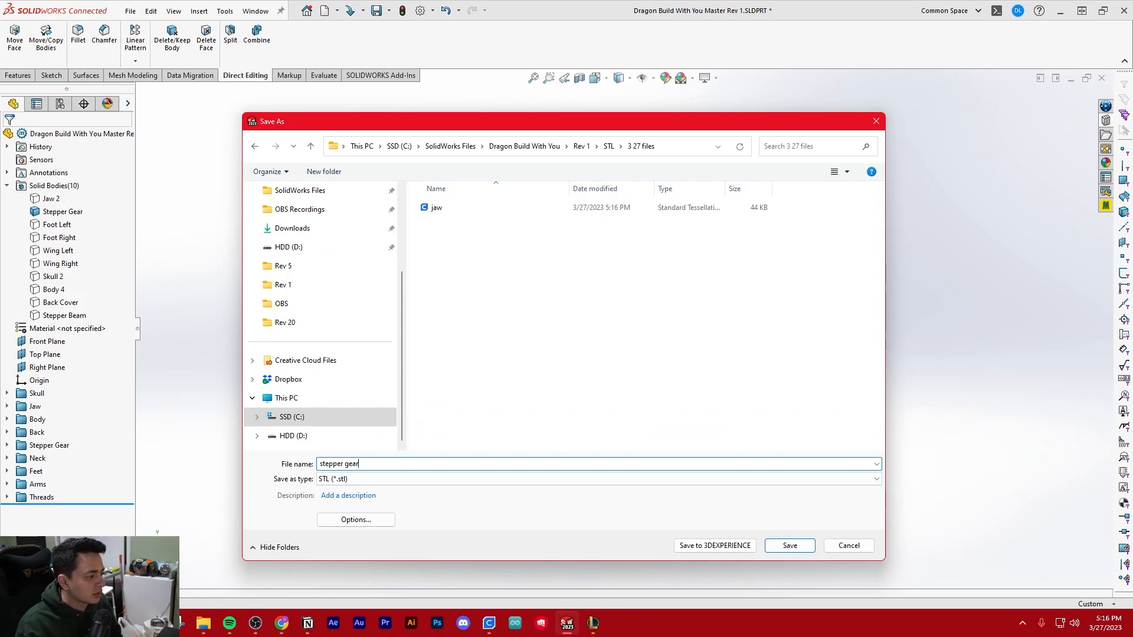
{"action": "key", "text": "Return"}
{"action": "left_click", "coordinate": [557, 324]}
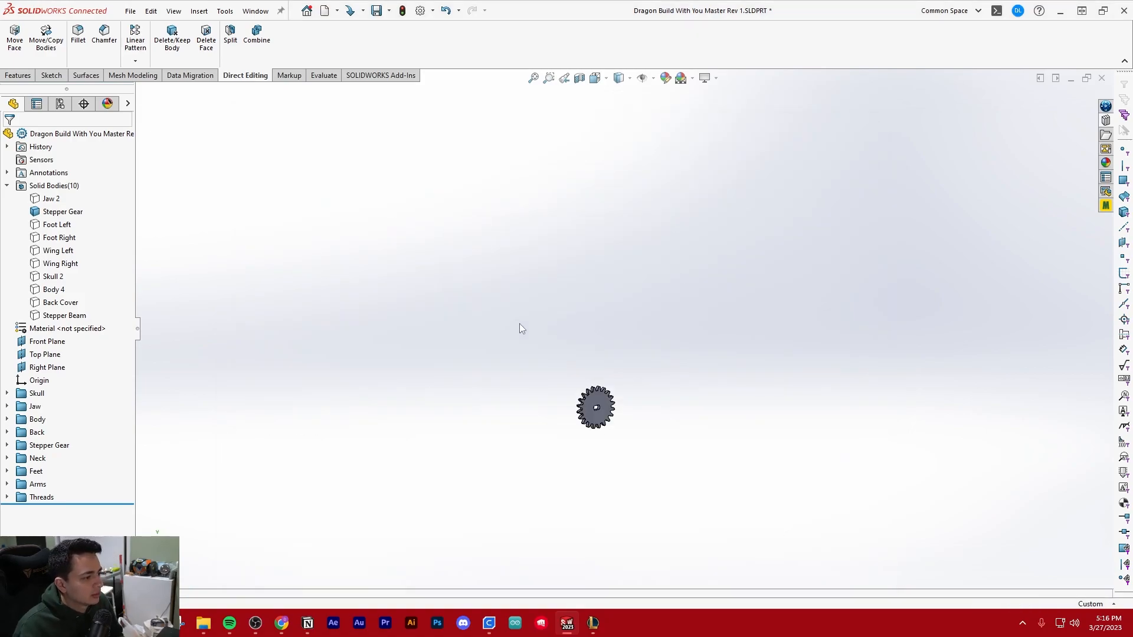
Step: Hide the Stepper Gear body and show the Foot Left body
{"action": "left_click", "coordinate": [63, 212]}
{"action": "left_click", "coordinate": [57, 225]}
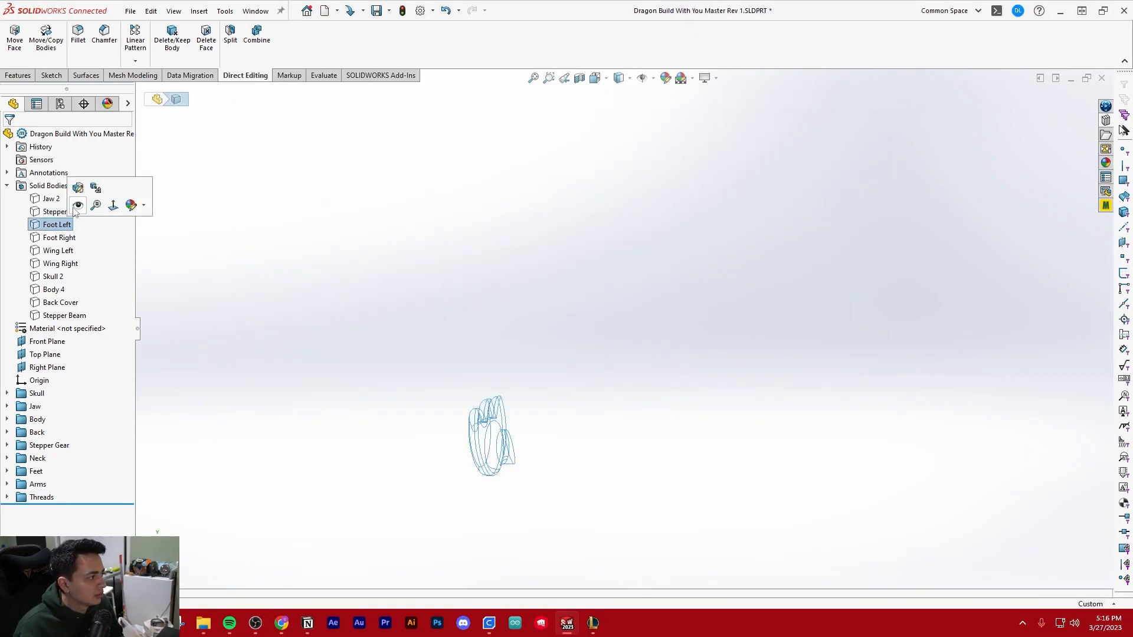
Step: Save the document as a SOLIDWORKS part named "foot left" in the 3 27 files folder
{"action": "left_click", "coordinate": [389, 11]}
{"action": "left_click", "coordinate": [407, 55]}
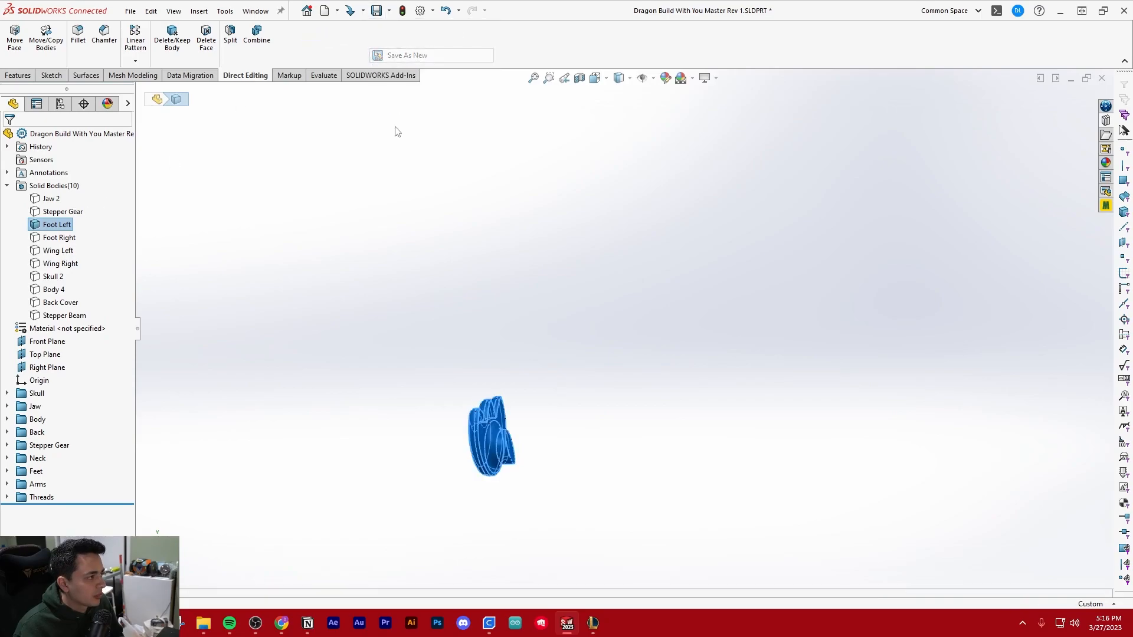
{"action": "double_click", "coordinate": [448, 244]}
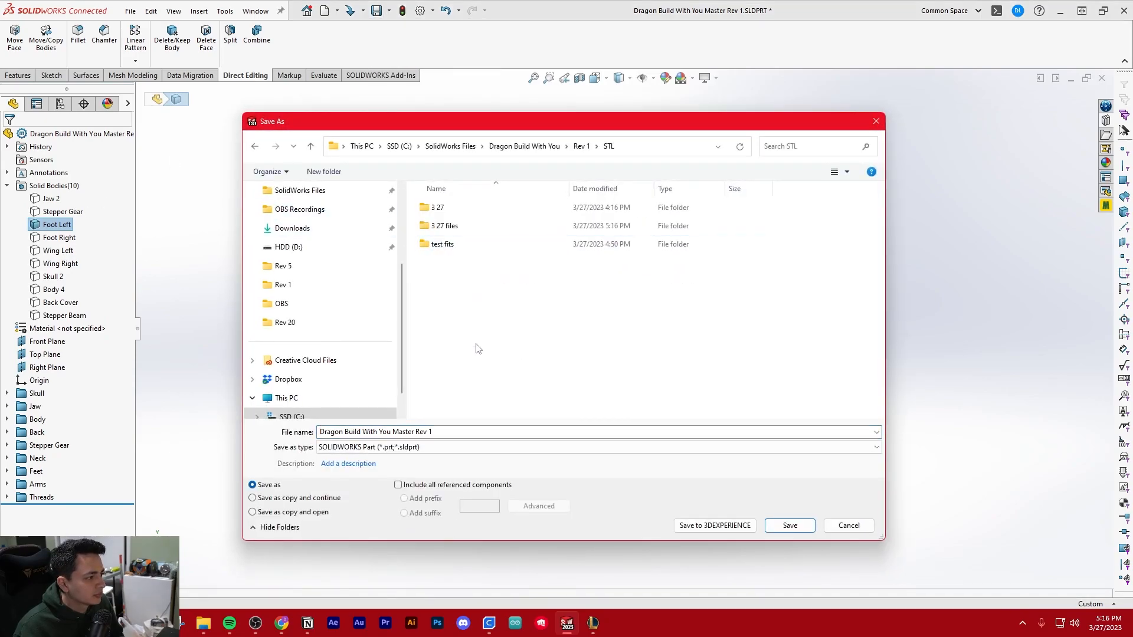
{"action": "double_click", "coordinate": [448, 225]}
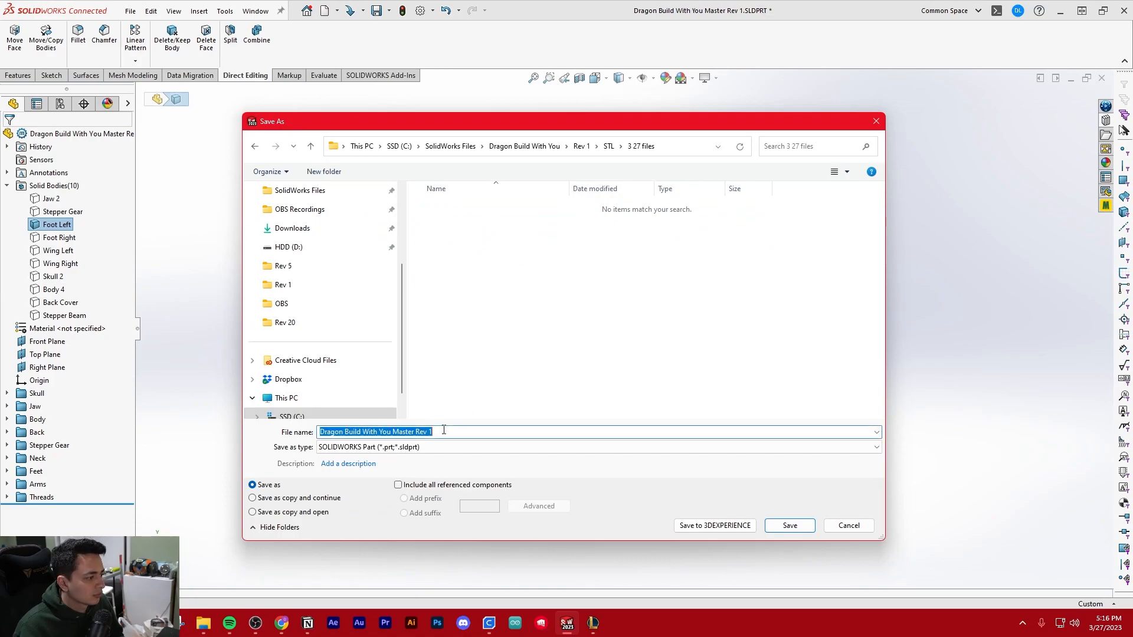
{"action": "type", "text": "foot left"}
{"action": "key", "text": "Return"}
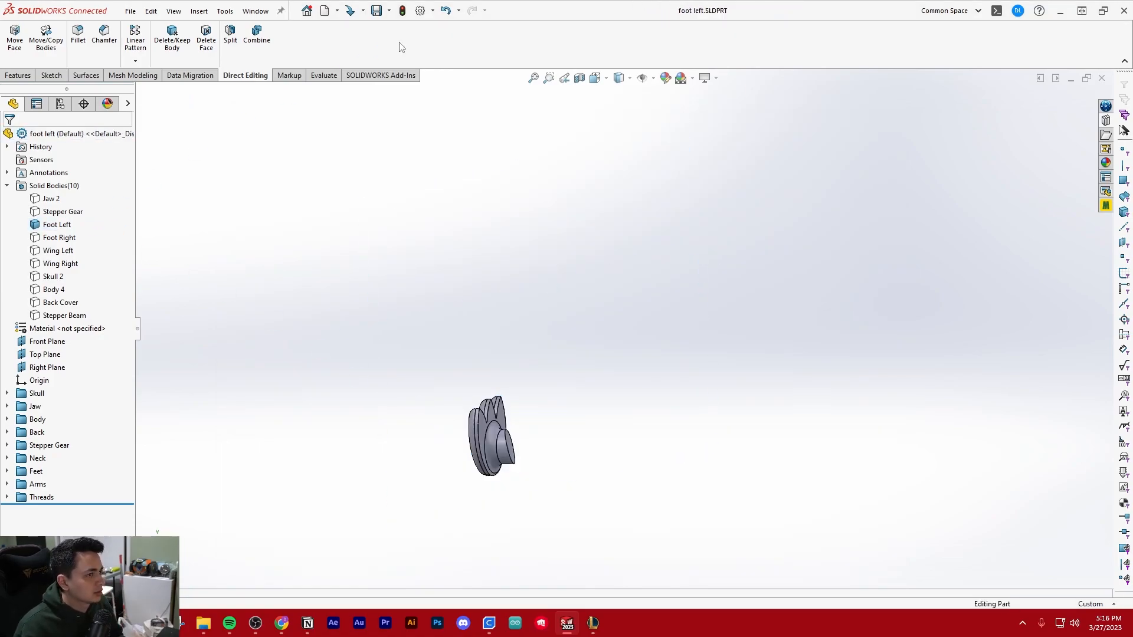
Step: Save the part back over the existing "Dragon Build With You Master Rev 1" file in the Rev 1 folder
{"action": "left_click", "coordinate": [389, 11]}
{"action": "left_click", "coordinate": [439, 55]}
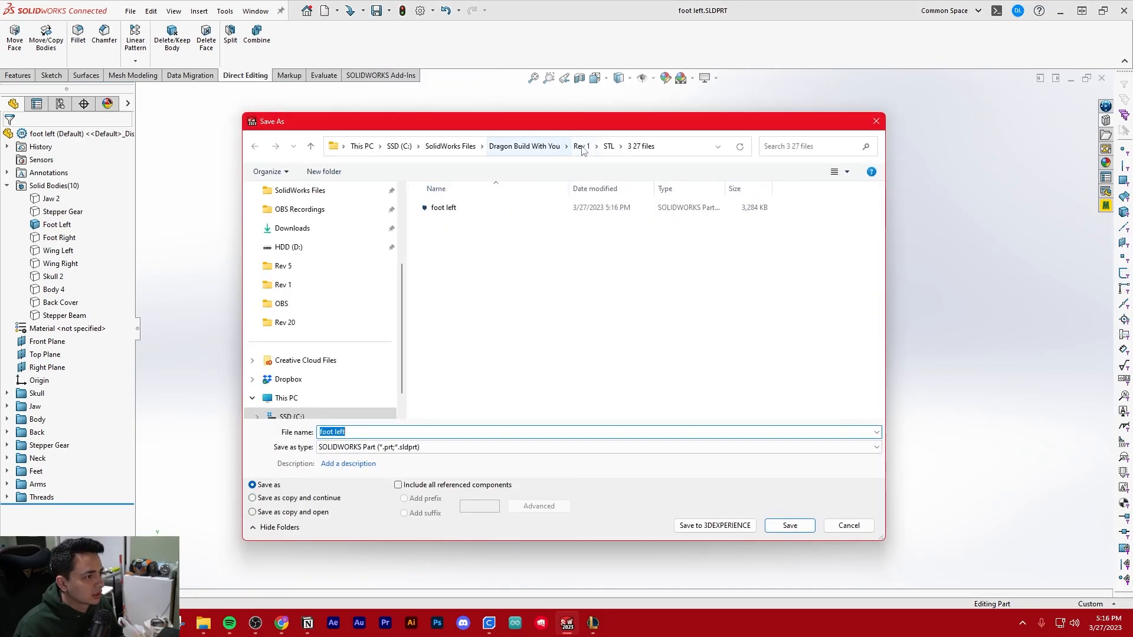
{"action": "left_click", "coordinate": [609, 147]}
{"action": "left_click", "coordinate": [579, 146]}
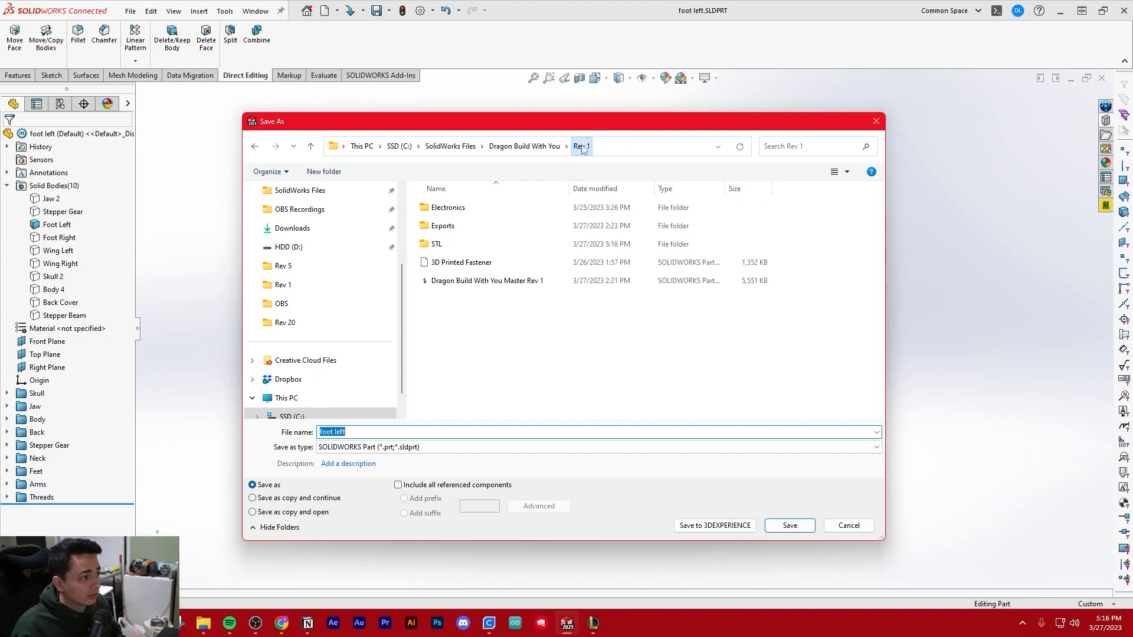
{"action": "left_click", "coordinate": [500, 282]}
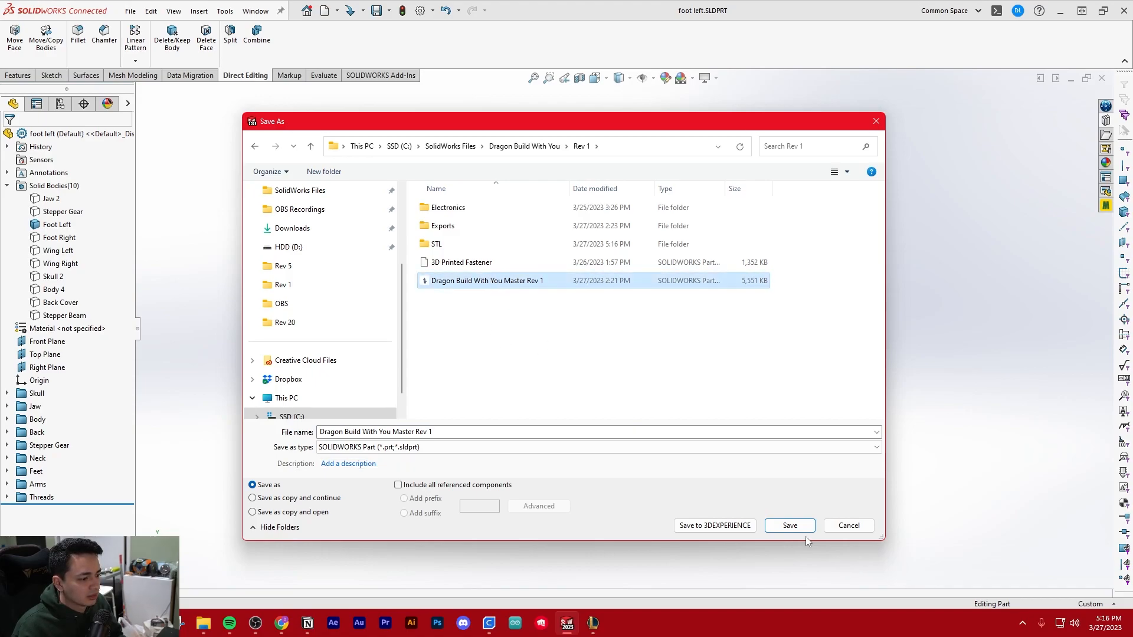
{"action": "left_click", "coordinate": [789, 525]}
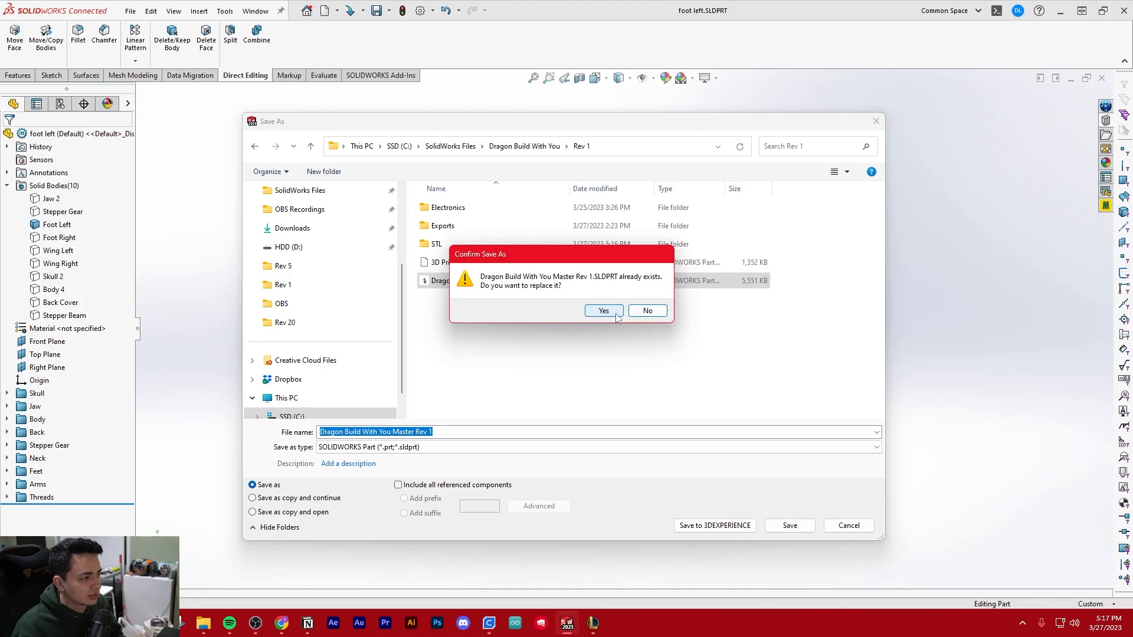
{"action": "left_click", "coordinate": [616, 316]}
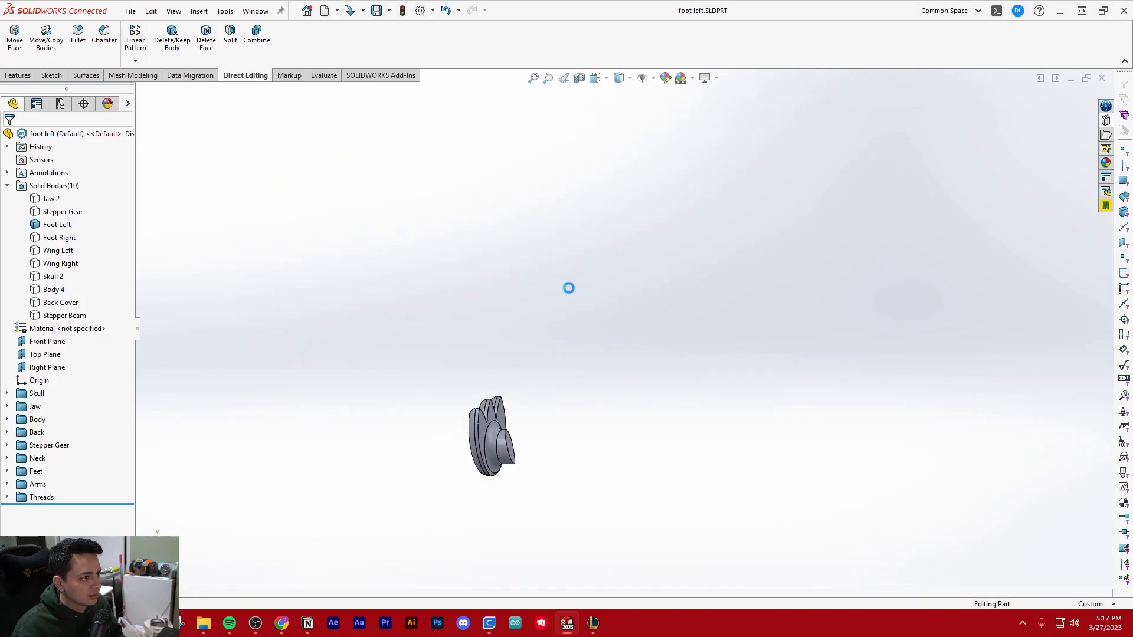
Step: Export the Foot Left body in STL format as "foot left" in the STL folder's 3 27 files subfolder
{"action": "left_click", "coordinate": [389, 10]}
{"action": "left_click", "coordinate": [389, 10]}
{"action": "left_click", "coordinate": [389, 11]}
{"action": "left_click", "coordinate": [415, 55]}
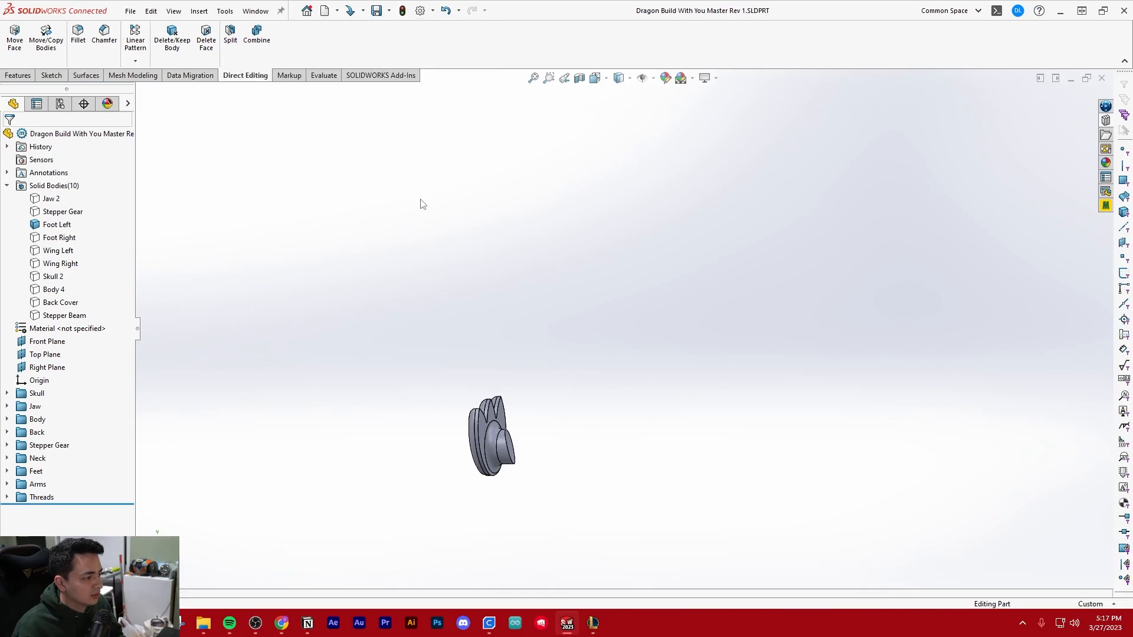
{"action": "left_click", "coordinate": [453, 252]}
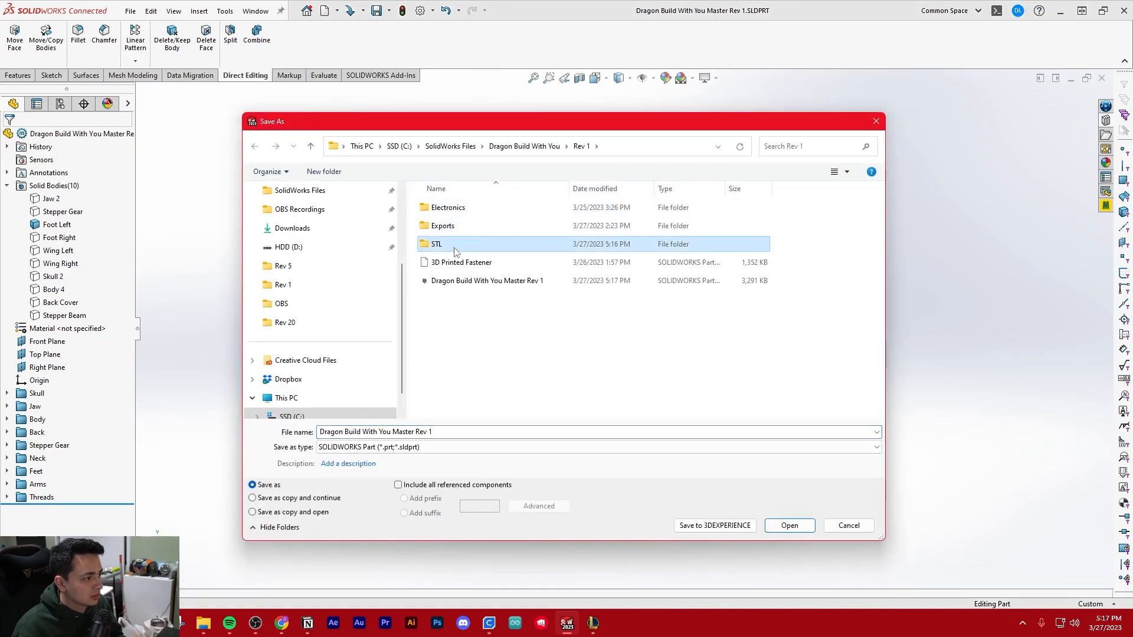
{"action": "double_click", "coordinate": [455, 251]}
{"action": "double_click", "coordinate": [459, 226]}
{"action": "left_click", "coordinate": [453, 447]}
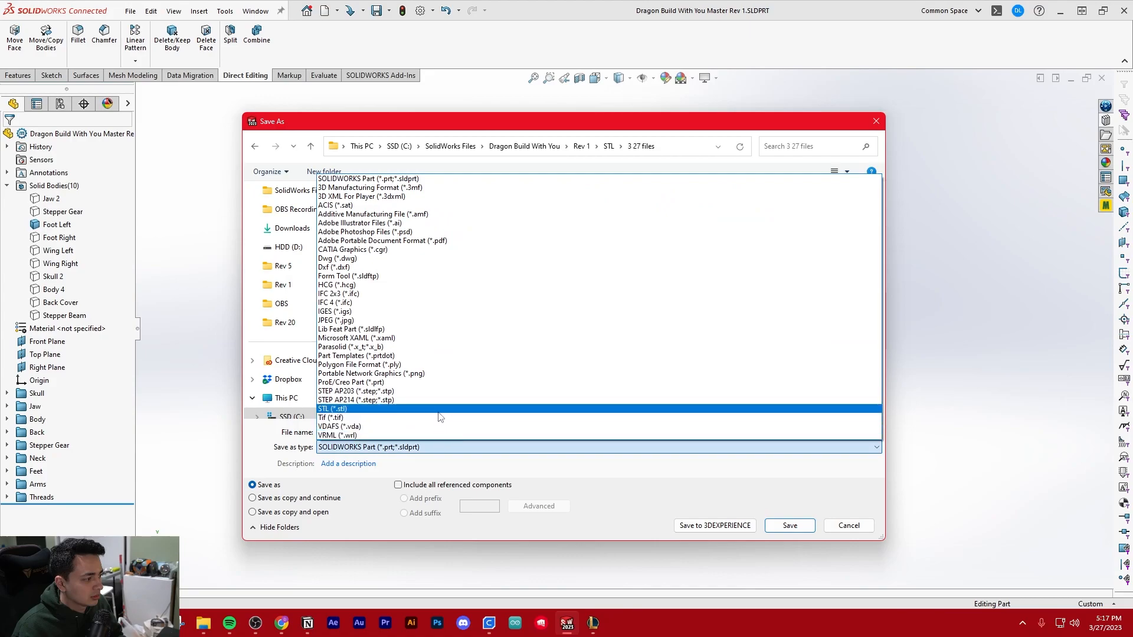
{"action": "left_click", "coordinate": [440, 409]}
{"action": "type", "text": "foot left"}
{"action": "key", "text": "Return"}
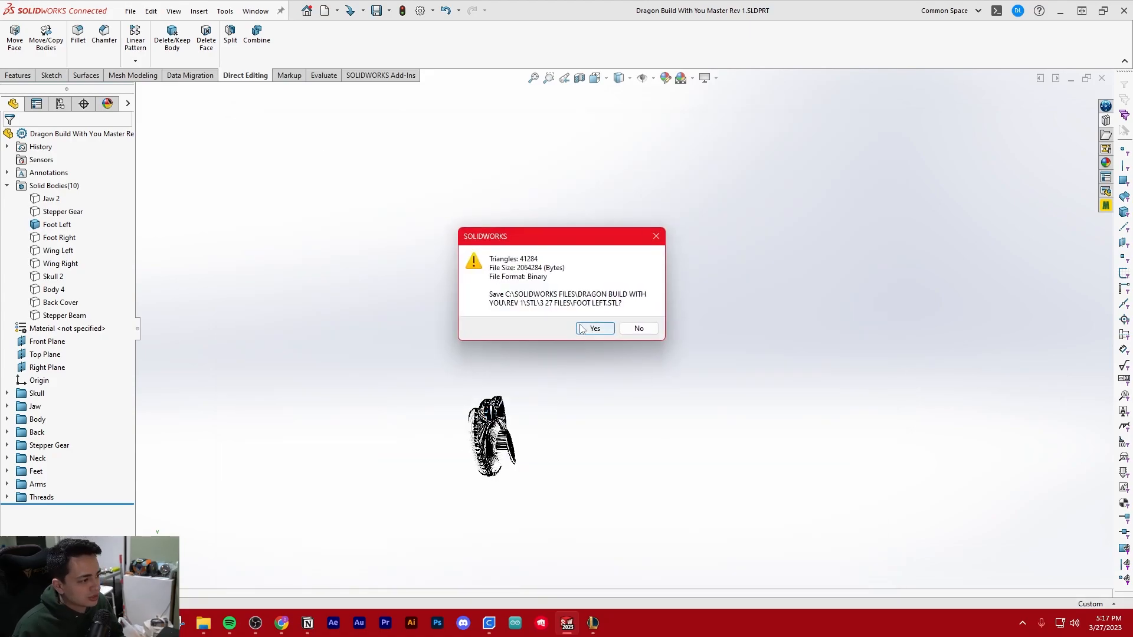
{"action": "left_click", "coordinate": [593, 328]}
Step: Hide the Foot Left body and show the Foot Right body
{"action": "left_click", "coordinate": [70, 225]}
{"action": "left_click", "coordinate": [78, 209]}
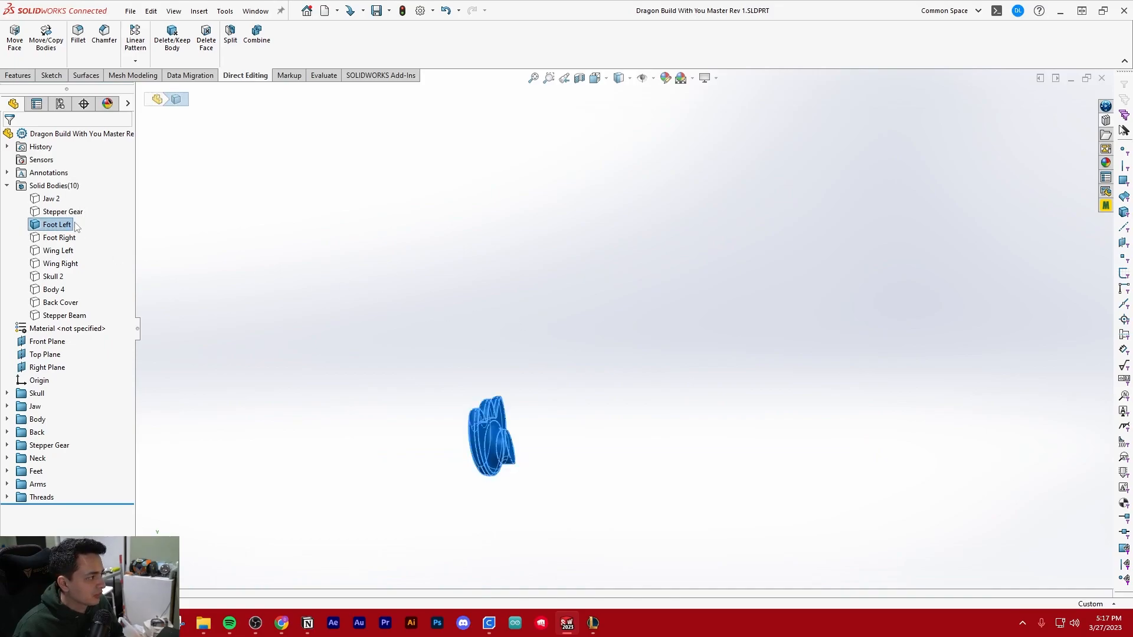
{"action": "left_click", "coordinate": [72, 237]}
{"action": "left_click", "coordinate": [81, 216]}
{"action": "right_click", "coordinate": [64, 226]}
{"action": "right_click", "coordinate": [54, 238]}
{"action": "left_click", "coordinate": [64, 222]}
Step: Export the Foot Right body in STL format as "foot right" in the STL folder's 3 27 files subfolder
{"action": "left_click", "coordinate": [392, 11]}
{"action": "left_click", "coordinate": [403, 54]}
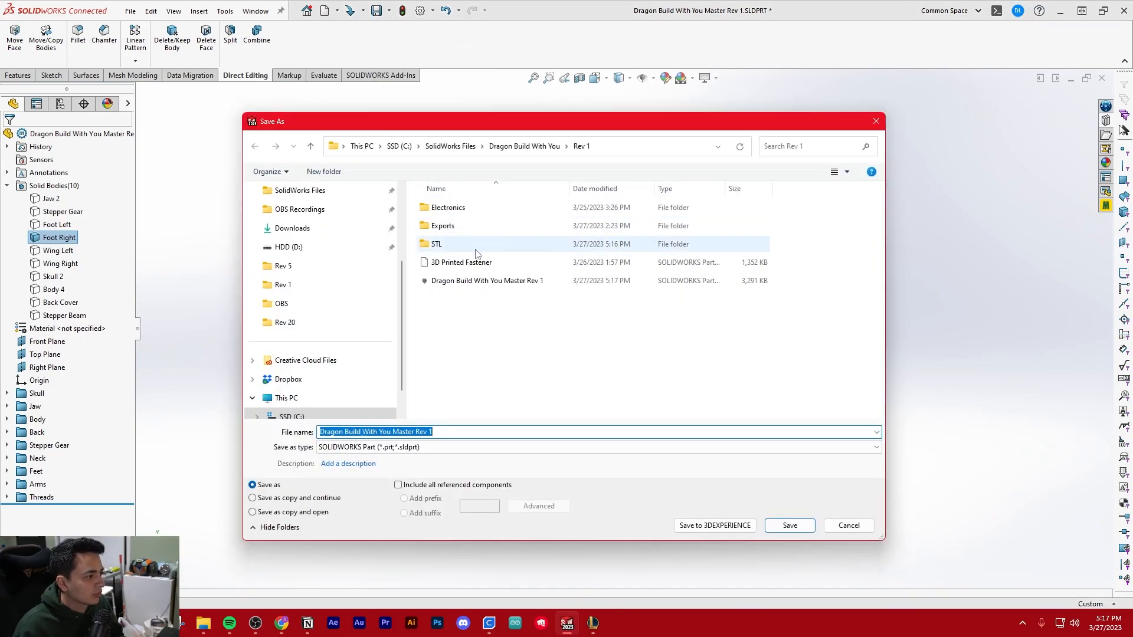
{"action": "double_click", "coordinate": [478, 244]}
{"action": "double_click", "coordinate": [488, 226]}
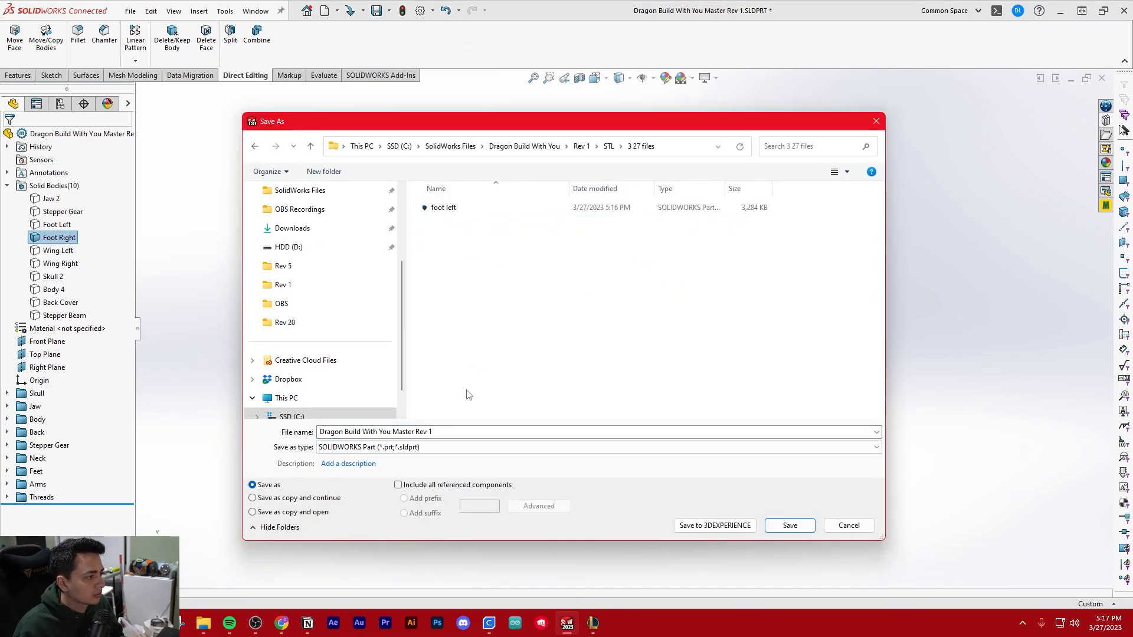
{"action": "left_click", "coordinate": [439, 447]}
{"action": "left_click", "coordinate": [435, 415]}
{"action": "type", "text": "foot right"}
{"action": "key", "text": "Return"}
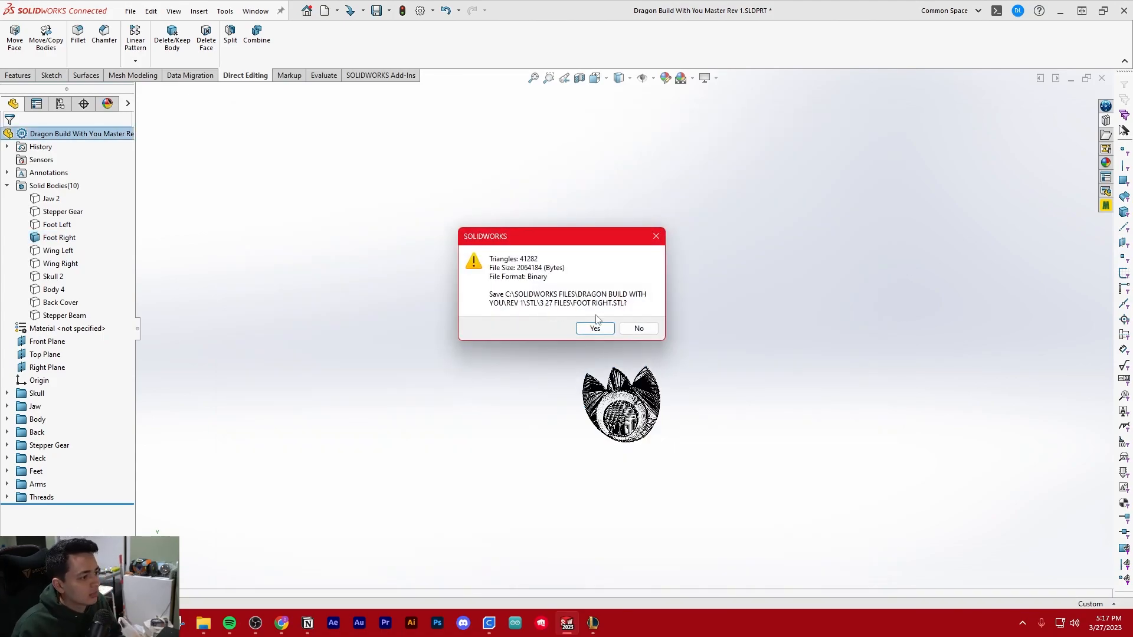
{"action": "left_click", "coordinate": [594, 329]}
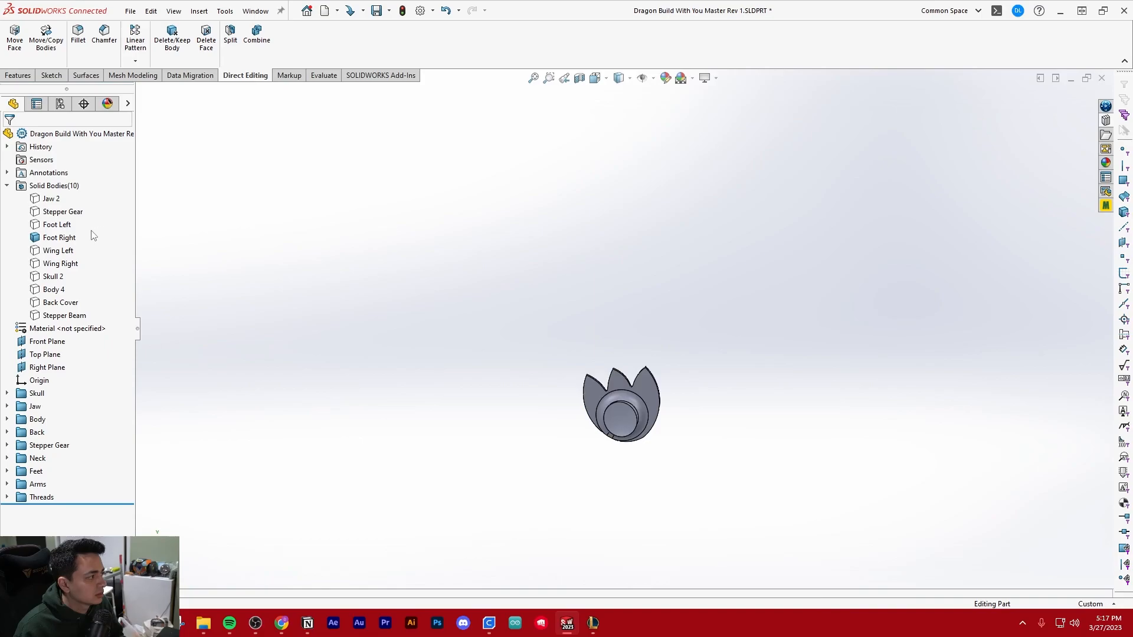
Step: Hide the Foot Right body and show the Wing Left body
{"action": "left_click", "coordinate": [50, 237]}
{"action": "left_click", "coordinate": [59, 217]}
{"action": "left_click", "coordinate": [61, 250]}
{"action": "left_click", "coordinate": [70, 231]}
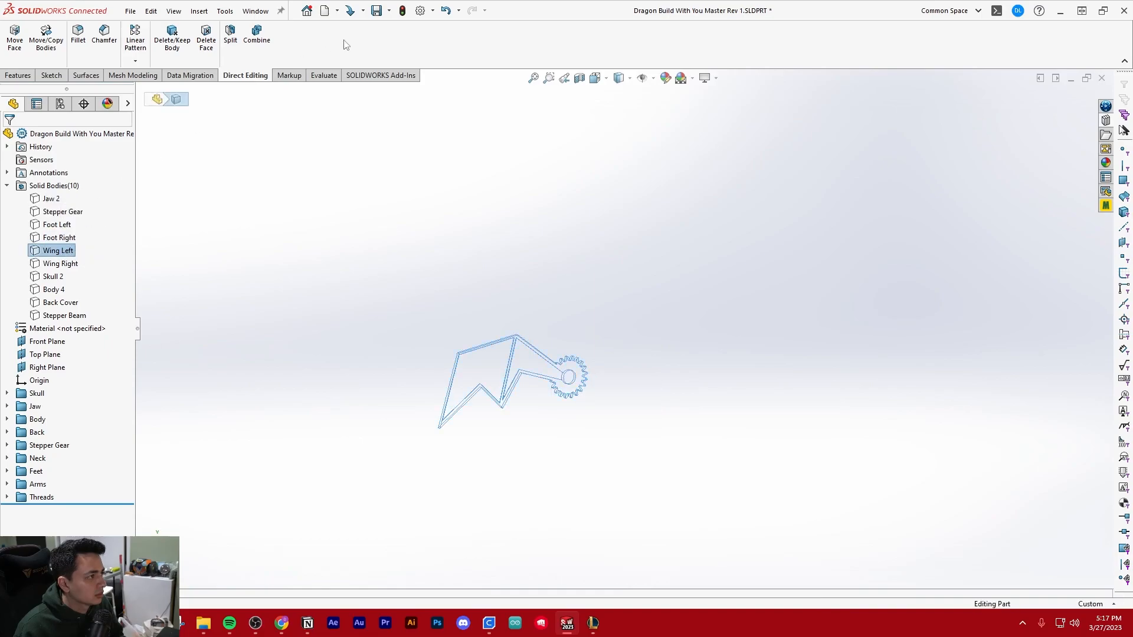
Step: Export the Wing Left body in STL format as "wing left" in the STL folder's 3 27 files subfolder
{"action": "left_click", "coordinate": [389, 10]}
{"action": "left_click", "coordinate": [431, 55]}
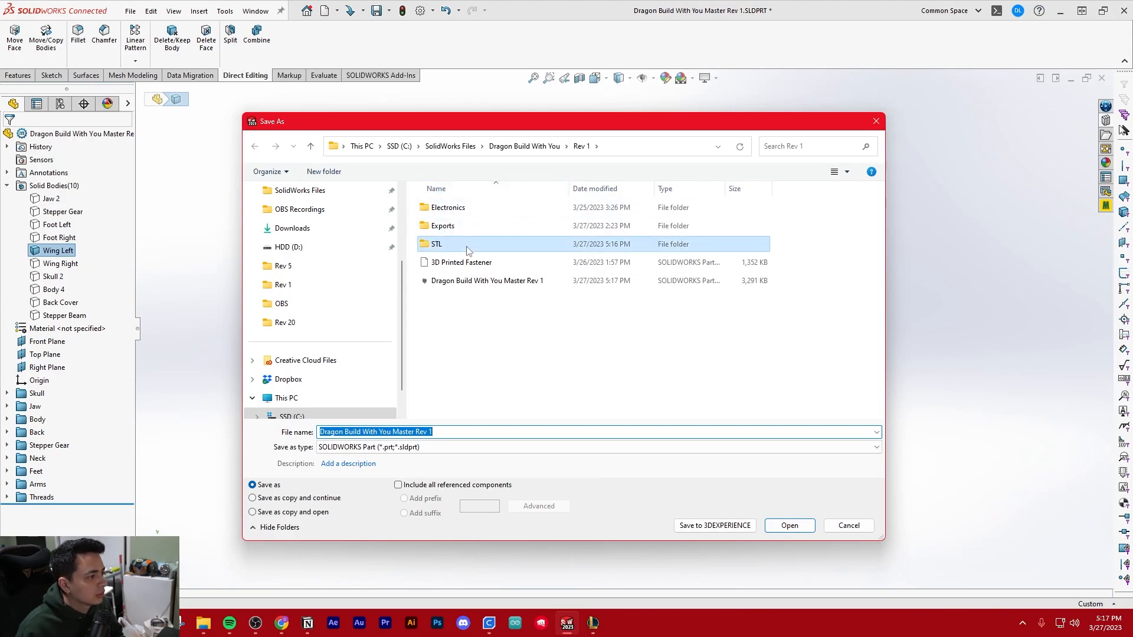
{"action": "double_click", "coordinate": [439, 243]}
{"action": "double_click", "coordinate": [472, 225]}
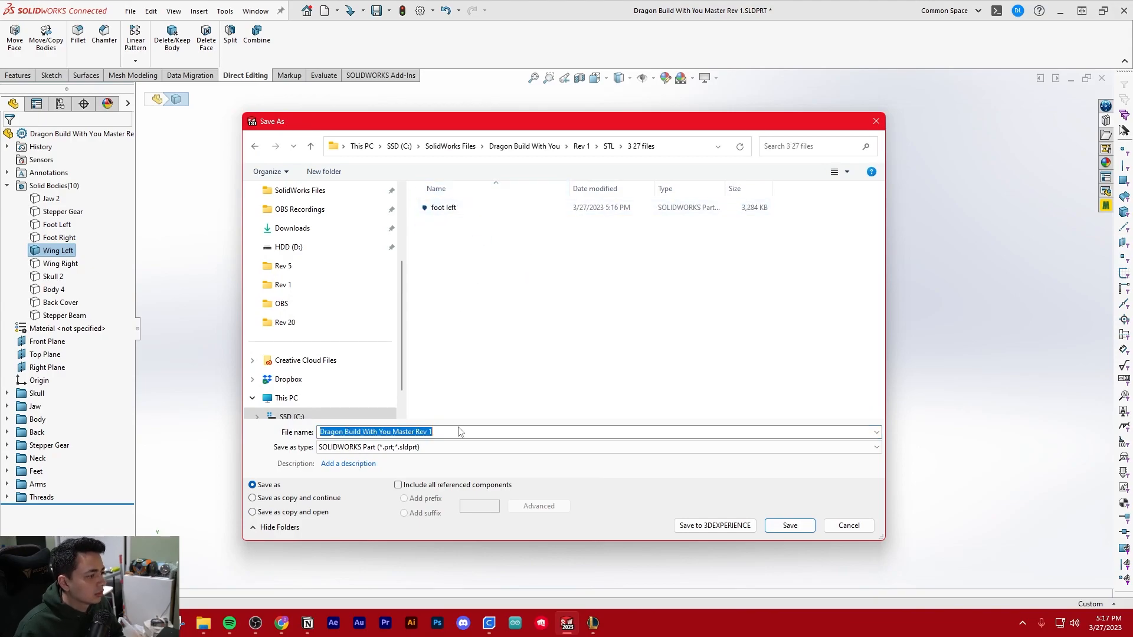
{"action": "left_click", "coordinate": [440, 448]}
{"action": "left_click", "coordinate": [435, 412]}
{"action": "type", "text": "wing left"}
{"action": "key", "text": "Return"}
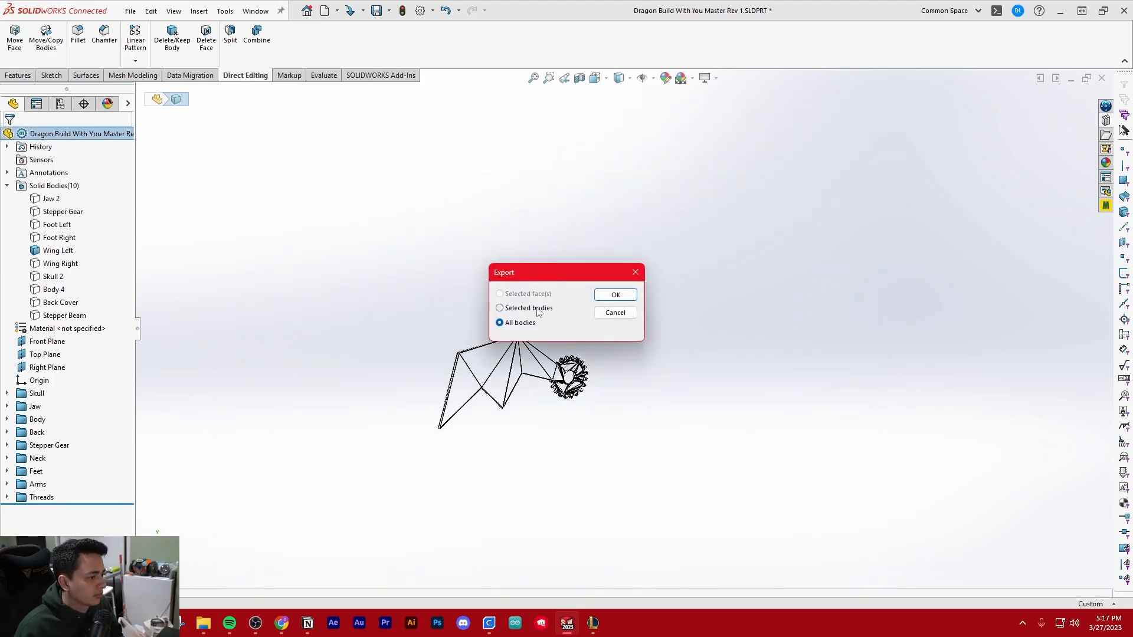
{"action": "key", "text": "Return"}
Step: Hide the Wing Left body and show the Wing Right body
{"action": "left_click", "coordinate": [74, 250]}
{"action": "left_click", "coordinate": [83, 231]}
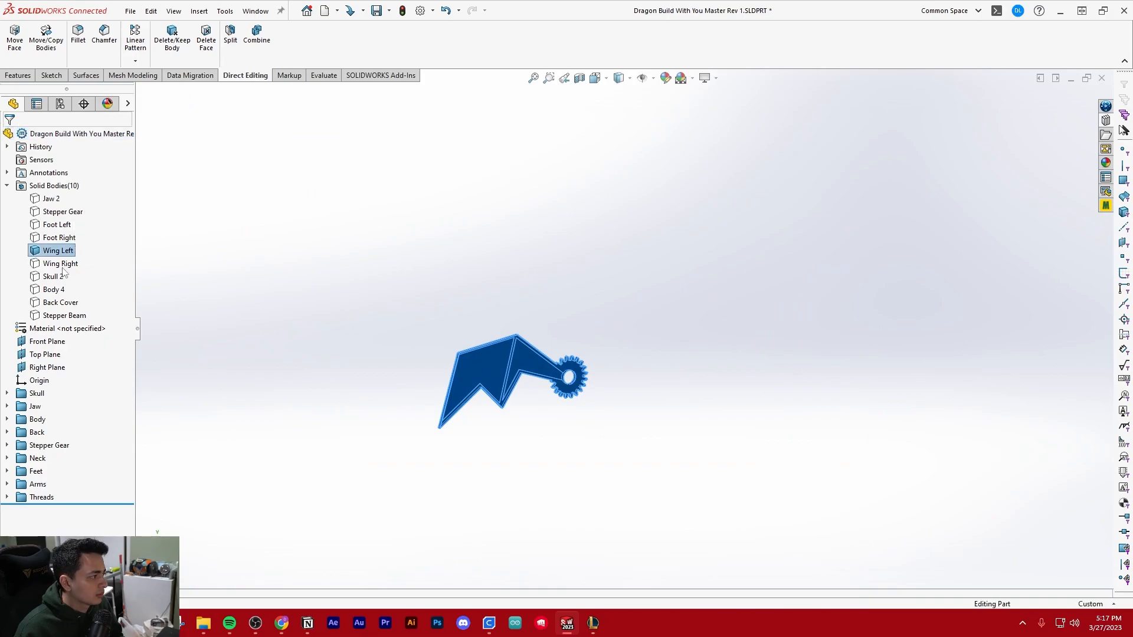
{"action": "left_click", "coordinate": [62, 264]}
{"action": "left_click", "coordinate": [73, 250]}
Step: Export the Wing Right body in STL format as "wing right" in the STL folder's 3 27 files subfolder
{"action": "left_click", "coordinate": [390, 10]}
{"action": "left_click", "coordinate": [407, 68]}
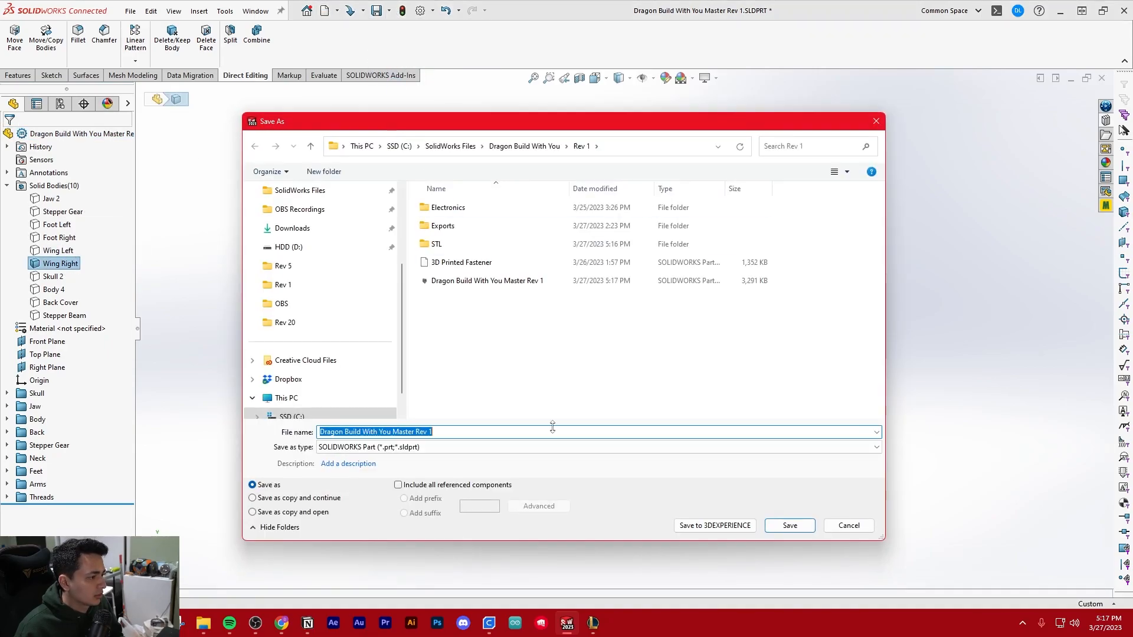
{"action": "double_click", "coordinate": [437, 244]}
{"action": "double_click", "coordinate": [444, 225]}
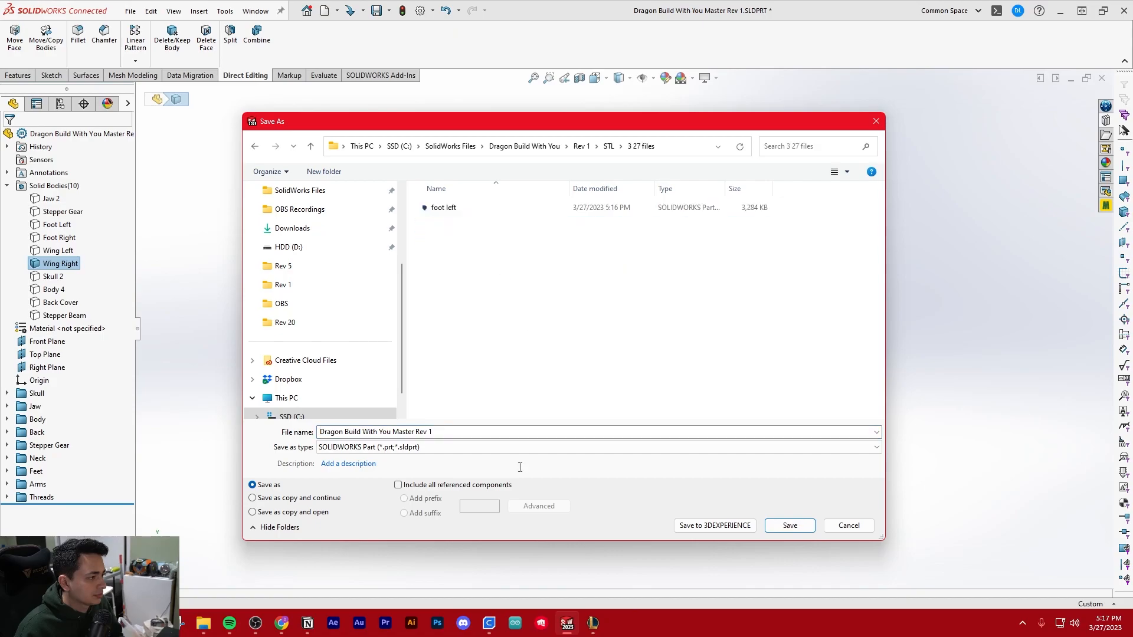
{"action": "left_click", "coordinate": [461, 449]}
{"action": "scroll", "coordinate": [461, 425], "scroll_direction": "down", "scroll_amount": 1}
{"action": "left_click", "coordinate": [462, 417]}
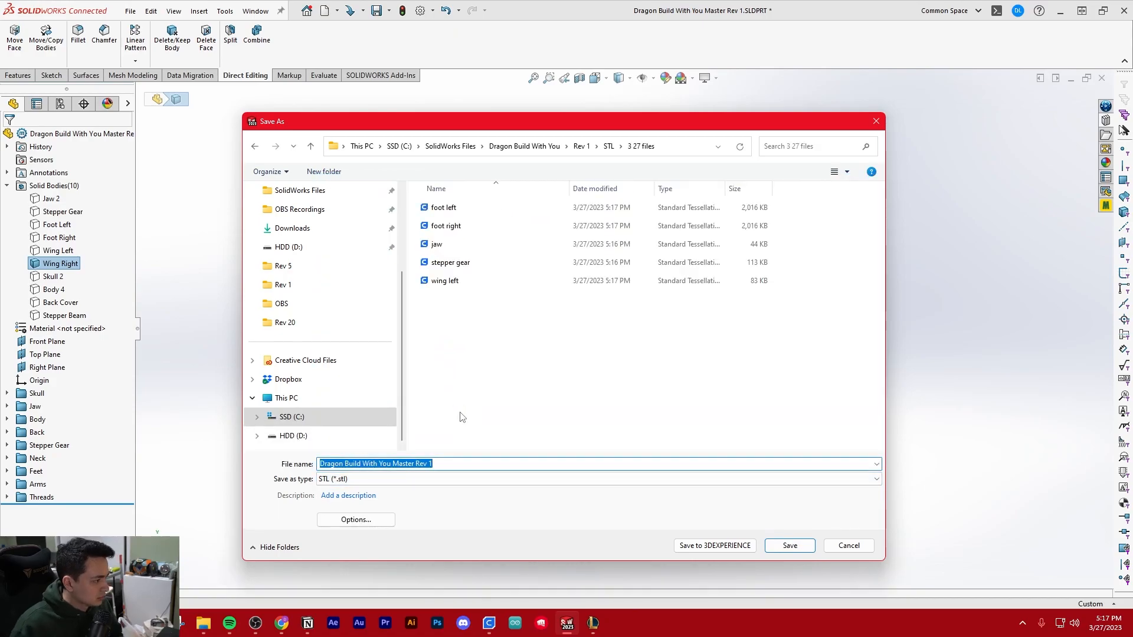
{"action": "type", "text": "wing right"}
{"action": "key", "text": "Return"}
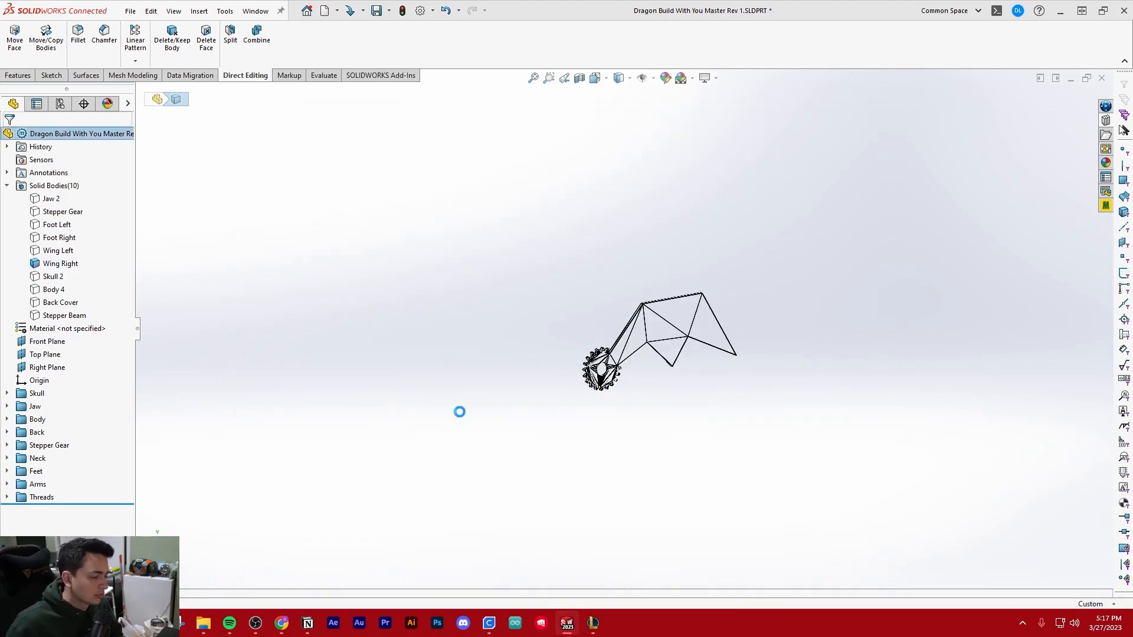
{"action": "left_click", "coordinate": [589, 327]}
{"action": "left_click", "coordinate": [617, 295]}
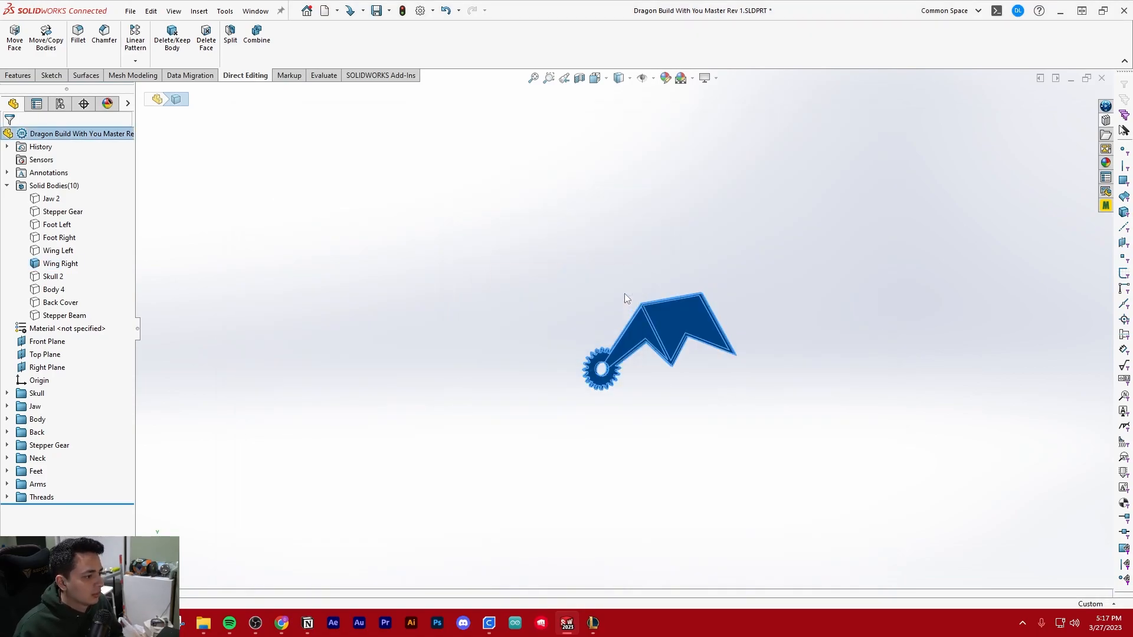
Step: Hide the Wing Right body and show the Skull 2 body
{"action": "left_click", "coordinate": [69, 265]}
{"action": "left_click", "coordinate": [74, 243]}
{"action": "left_click", "coordinate": [59, 277]}
{"action": "left_click", "coordinate": [69, 254]}
Step: Export the Skull 2 body in STL format as "skull" in the STL folder's 3 27 files subfolder
{"action": "left_click", "coordinate": [389, 10]}
{"action": "left_click", "coordinate": [405, 54]}
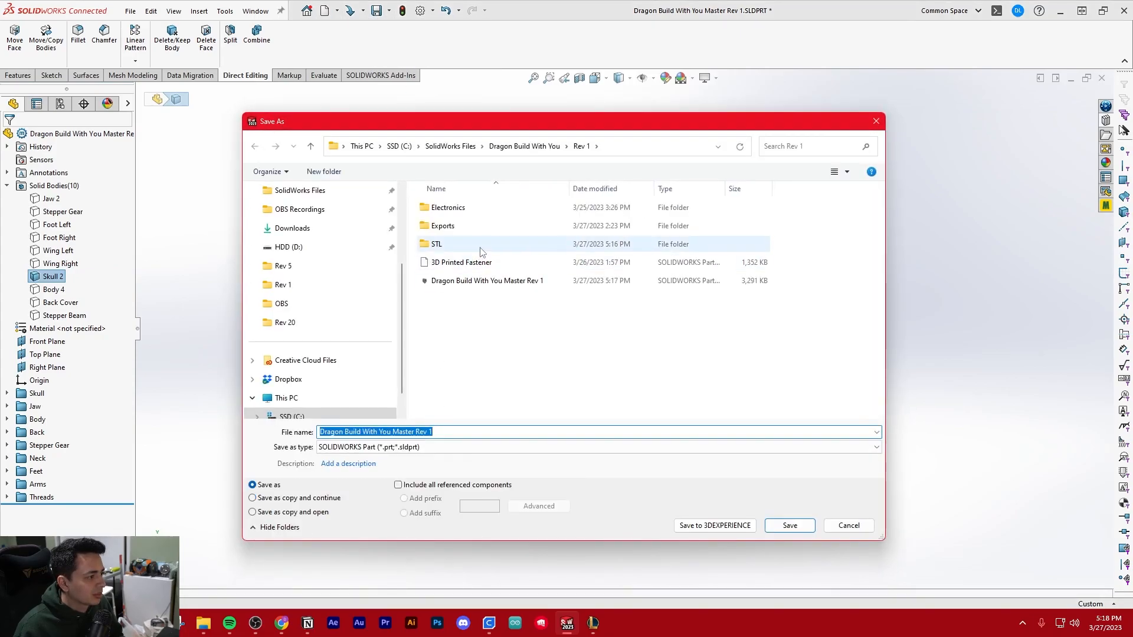
{"action": "double_click", "coordinate": [482, 246]}
{"action": "double_click", "coordinate": [487, 227]}
{"action": "left_click", "coordinate": [449, 446]}
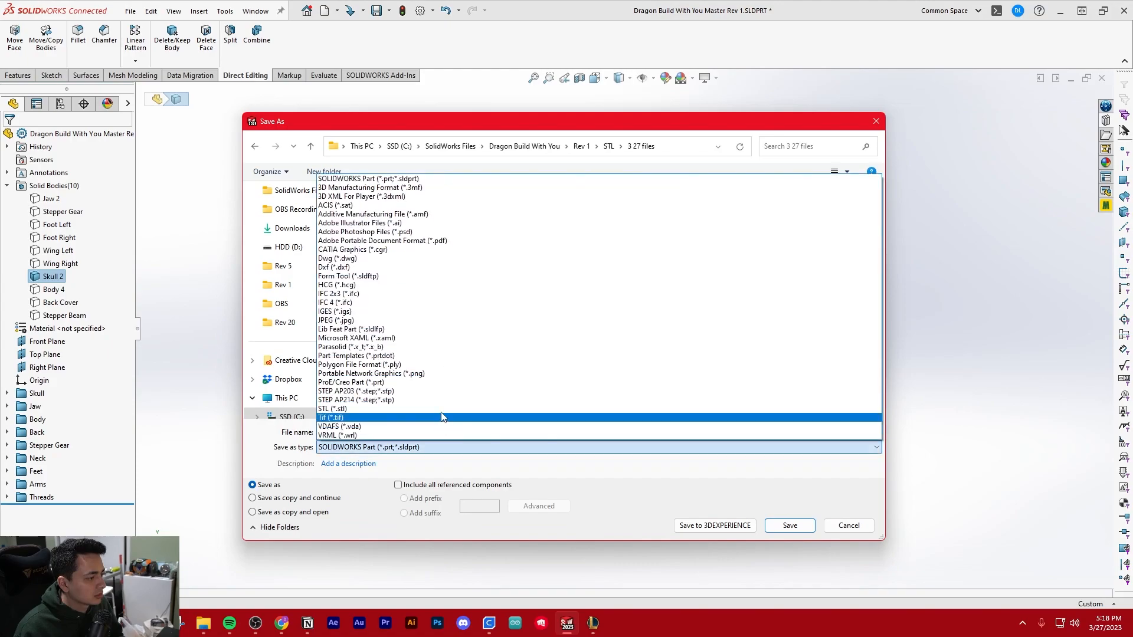
{"action": "left_click", "coordinate": [445, 406]}
{"action": "type", "text": "skull"}
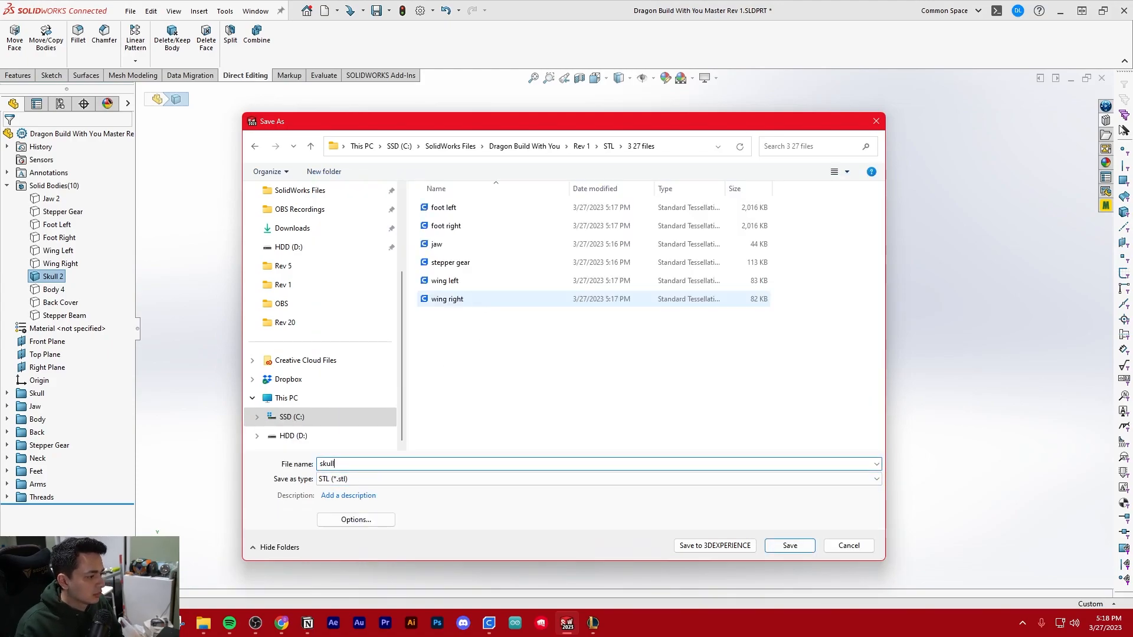
{"action": "key", "text": "Return"}
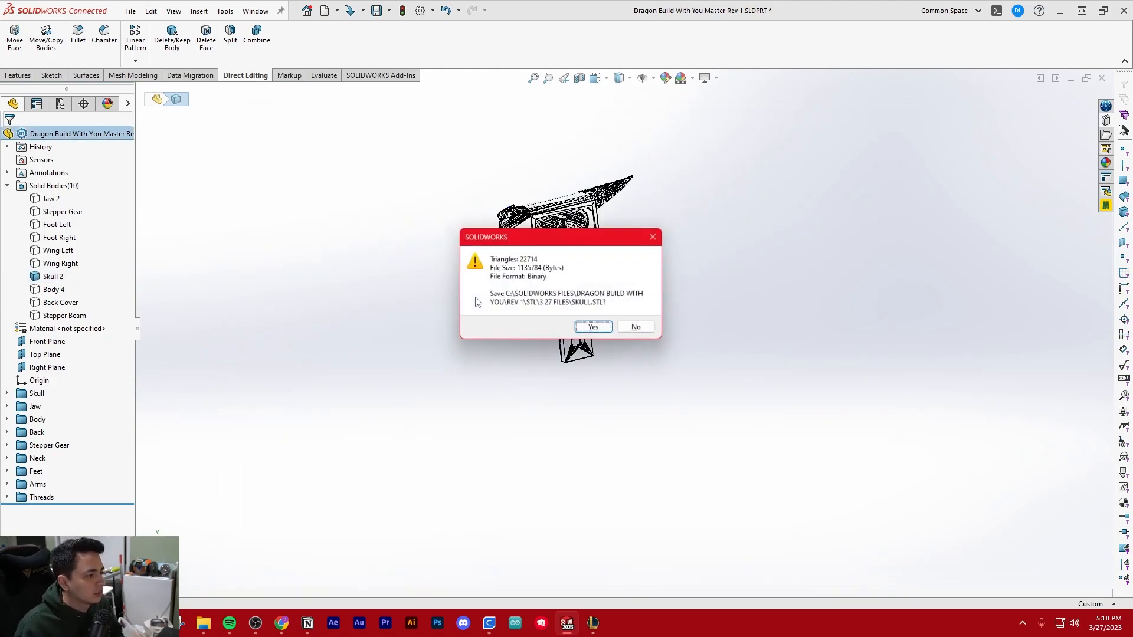
{"action": "left_click", "coordinate": [614, 295]}
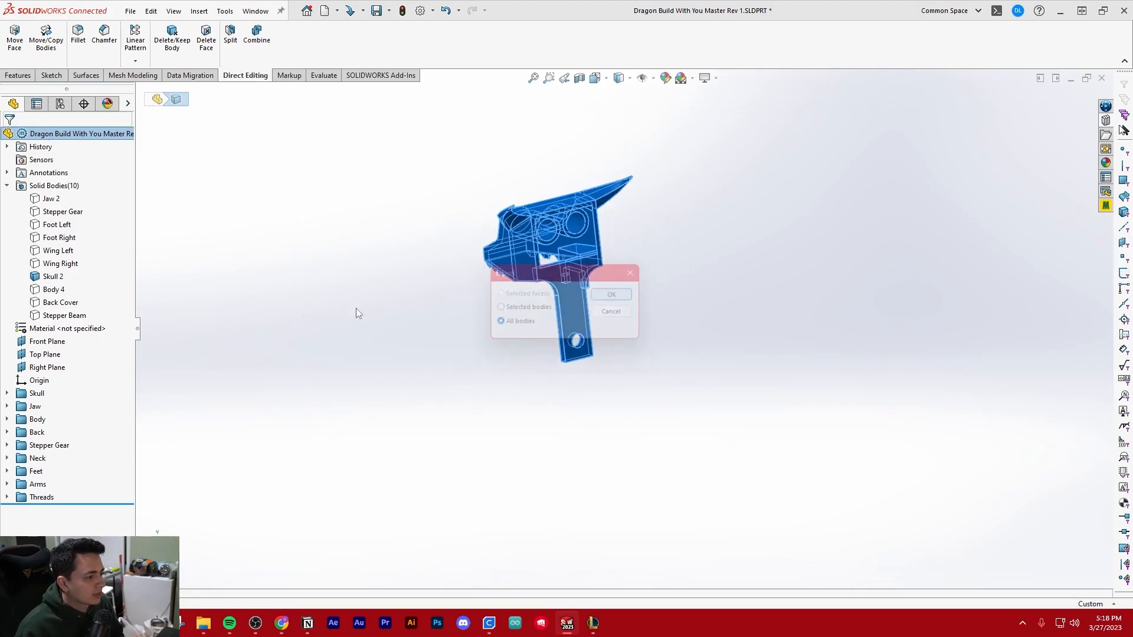
Step: Hide the Skull 2 body and show the Body 4 body
{"action": "left_click", "coordinate": [53, 277]}
{"action": "left_click", "coordinate": [63, 254]}
{"action": "left_click", "coordinate": [53, 289]}
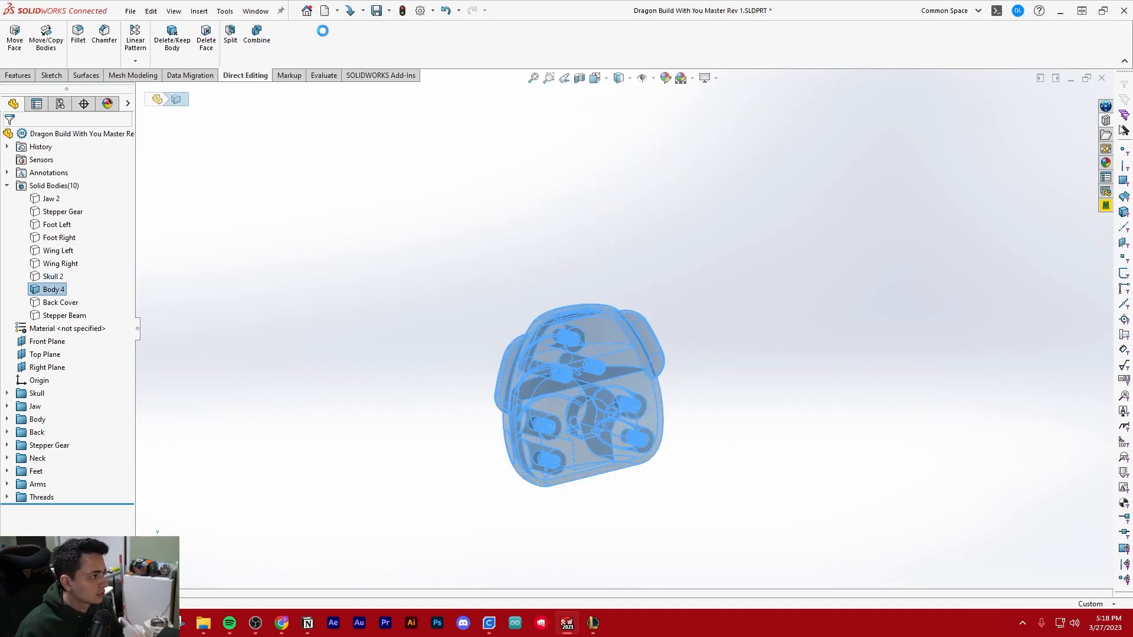
Step: Export the Body 4 body in STL format as "body" in the STL folder's 3 27 files subfolder
{"action": "left_click", "coordinate": [389, 11]}
{"action": "left_click", "coordinate": [393, 55]}
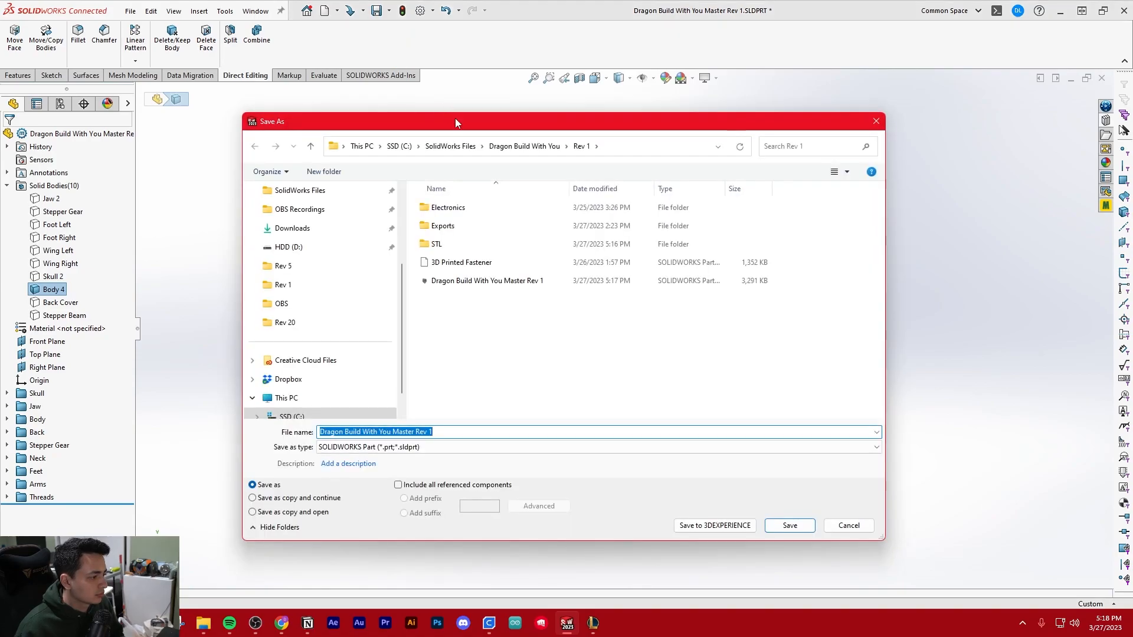
{"action": "double_click", "coordinate": [454, 244]}
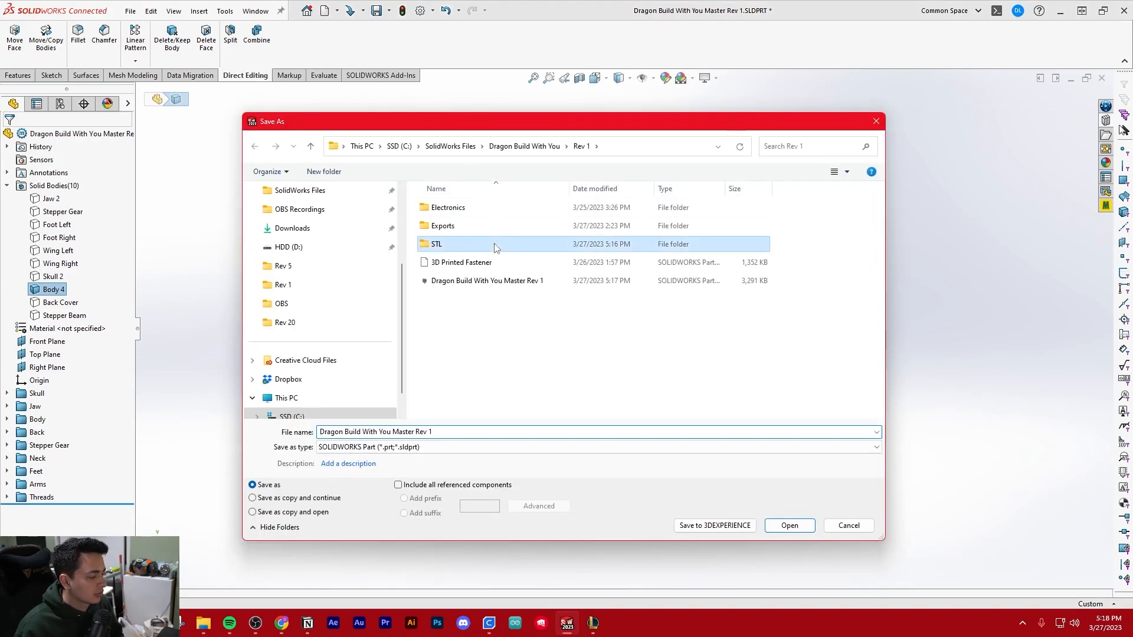
{"action": "double_click", "coordinate": [475, 231]}
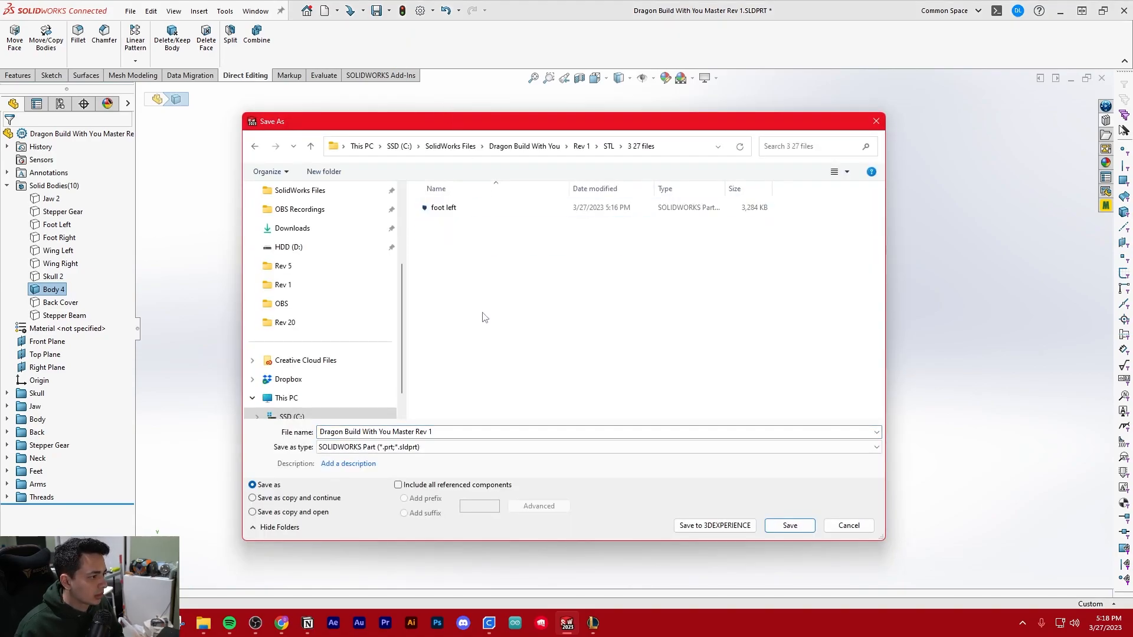
{"action": "left_click", "coordinate": [416, 447]}
{"action": "left_click", "coordinate": [410, 409]}
{"action": "type", "text": "body"}
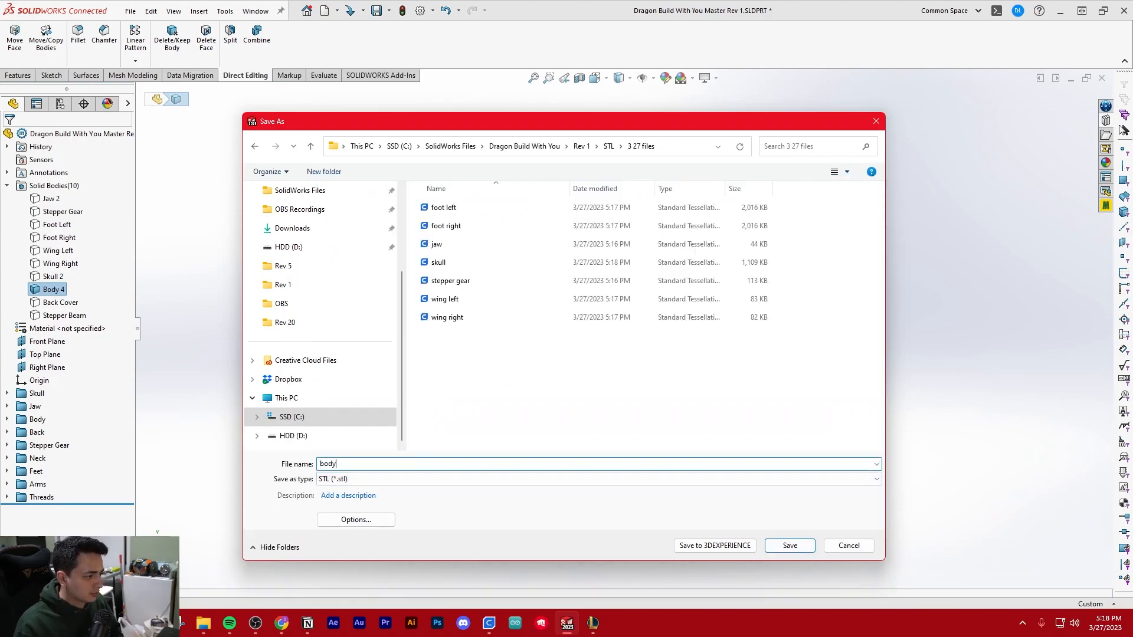
{"action": "key", "text": "Return"}
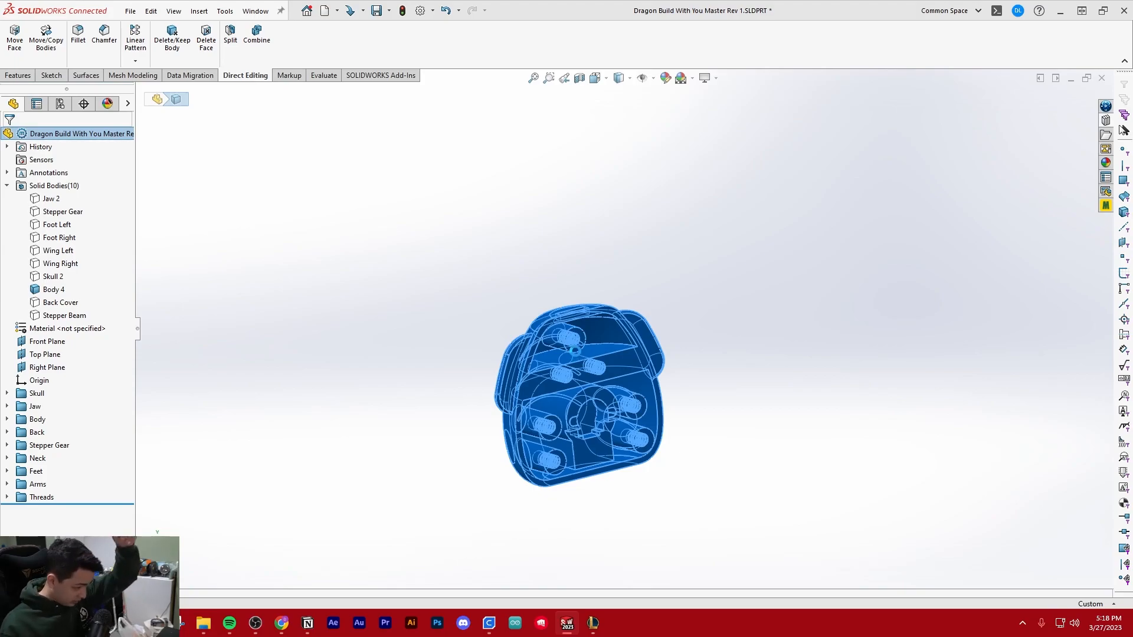
{"action": "left_click", "coordinate": [595, 328]}
{"action": "left_click", "coordinate": [615, 295]}
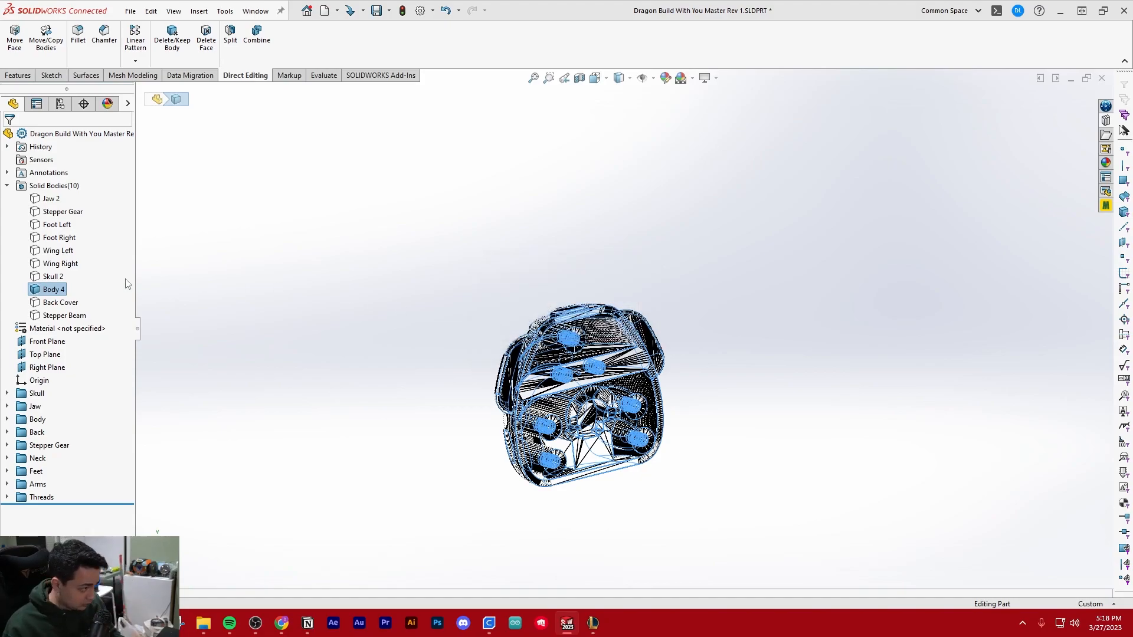
Step: Show the Back Cover body instead of Body 4 and set up its STL export in the STL folder's 3 27 files subfolder
{"action": "left_click", "coordinate": [56, 289]}
{"action": "left_click", "coordinate": [67, 303]}
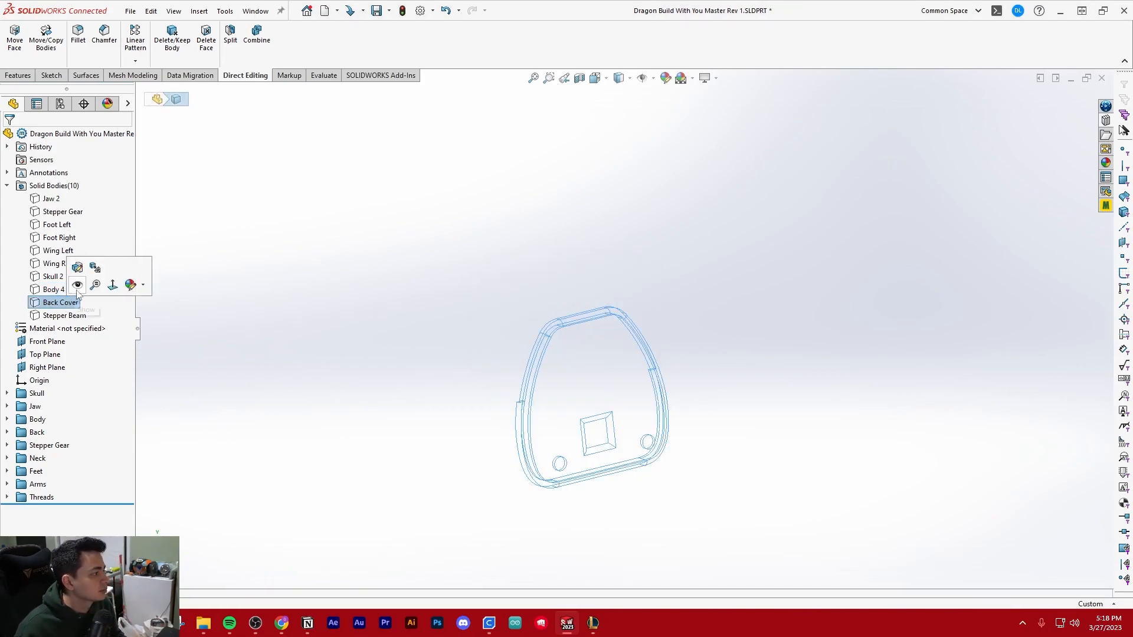
{"action": "left_click", "coordinate": [389, 10]}
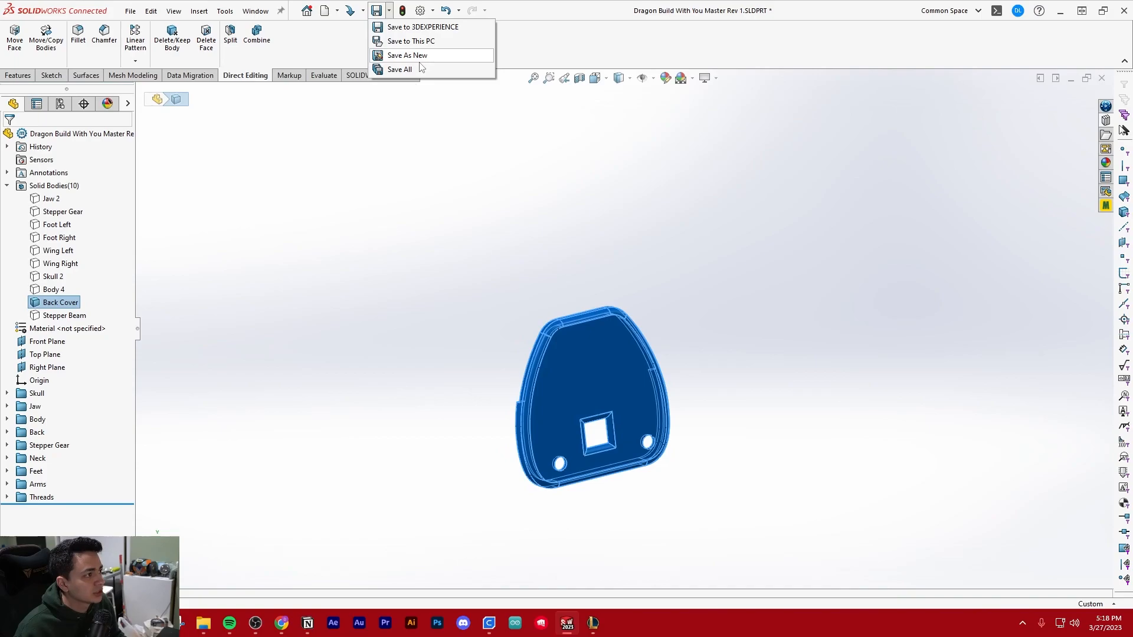
{"action": "left_click", "coordinate": [405, 70]}
{"action": "left_click", "coordinate": [421, 447]}
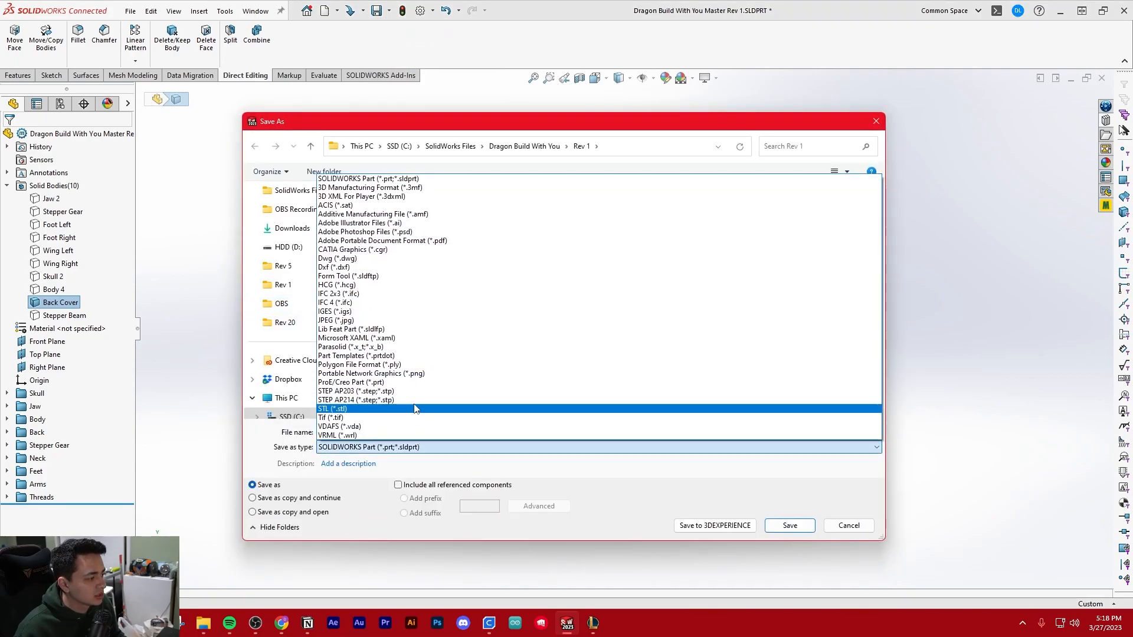
{"action": "left_click", "coordinate": [457, 253]}
{"action": "left_click", "coordinate": [465, 244]}
{"action": "double_click", "coordinate": [465, 244]}
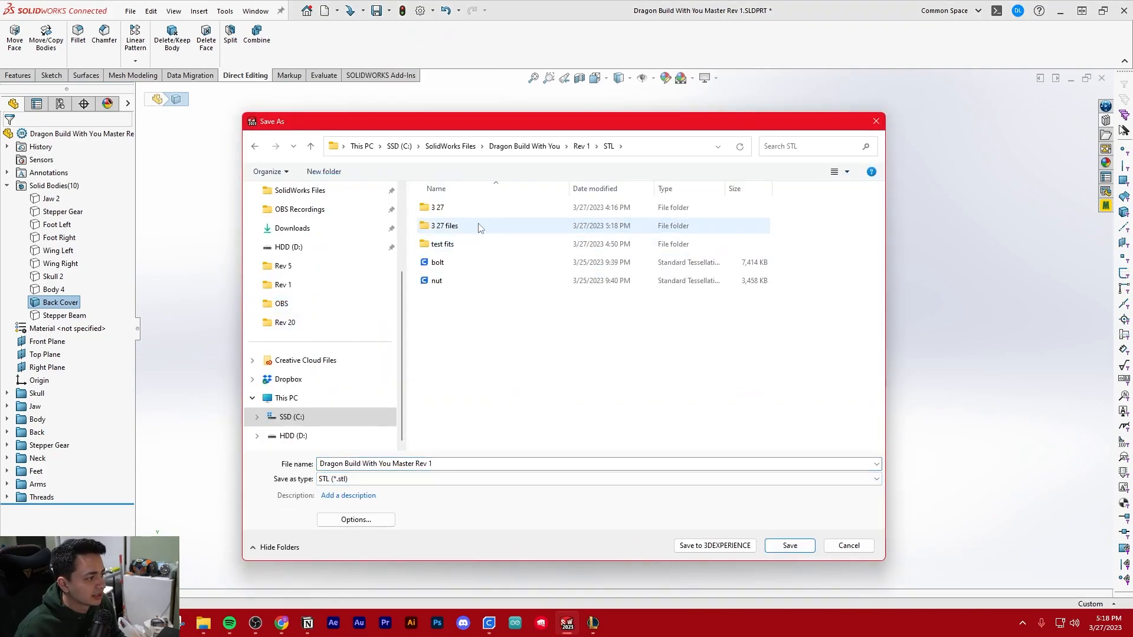
{"action": "double_click", "coordinate": [481, 225]}
Step: Review the STL export options without changing them, and save the Back Cover export as "back cover"
{"action": "left_click", "coordinate": [376, 519]}
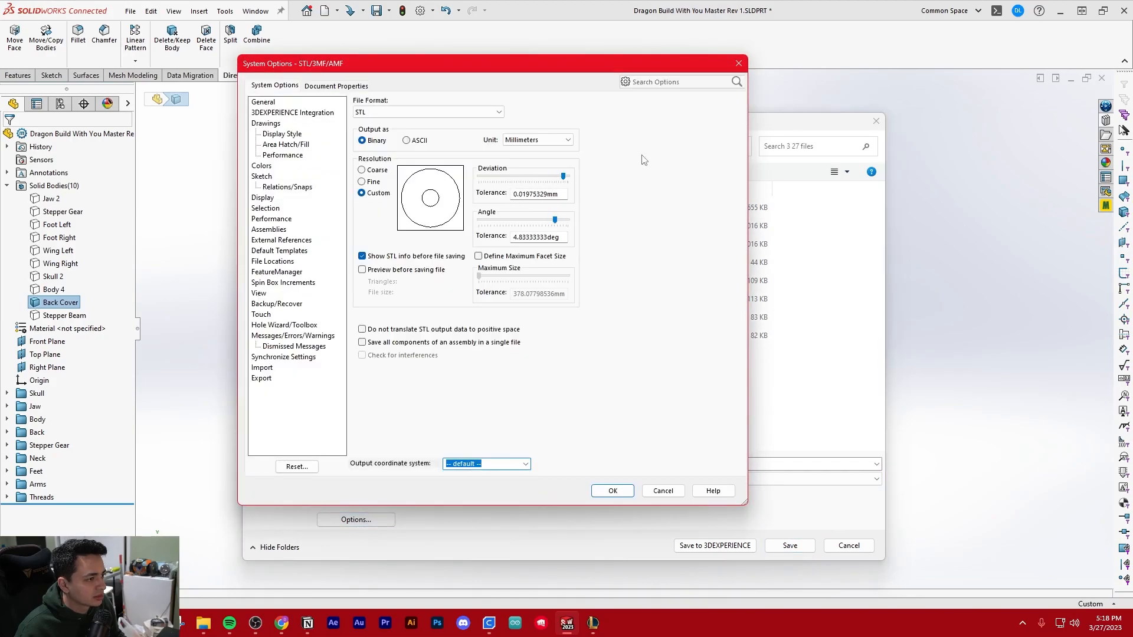
{"action": "left_click", "coordinate": [736, 63]}
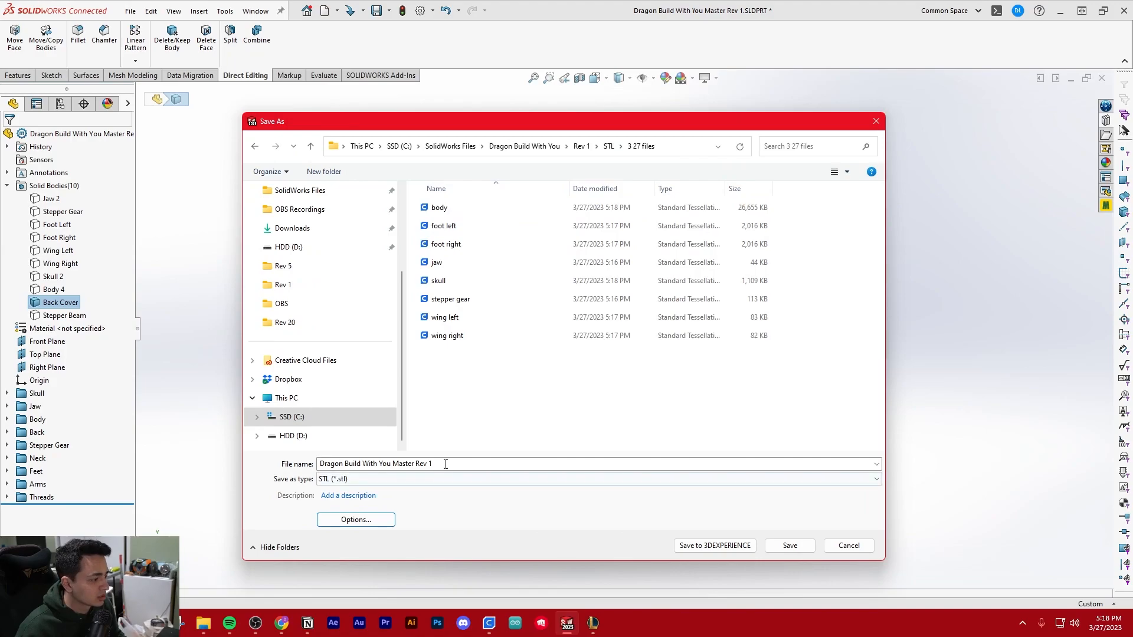
{"action": "type", "text": "bac kcover"}
{"action": "key", "text": "Return"}
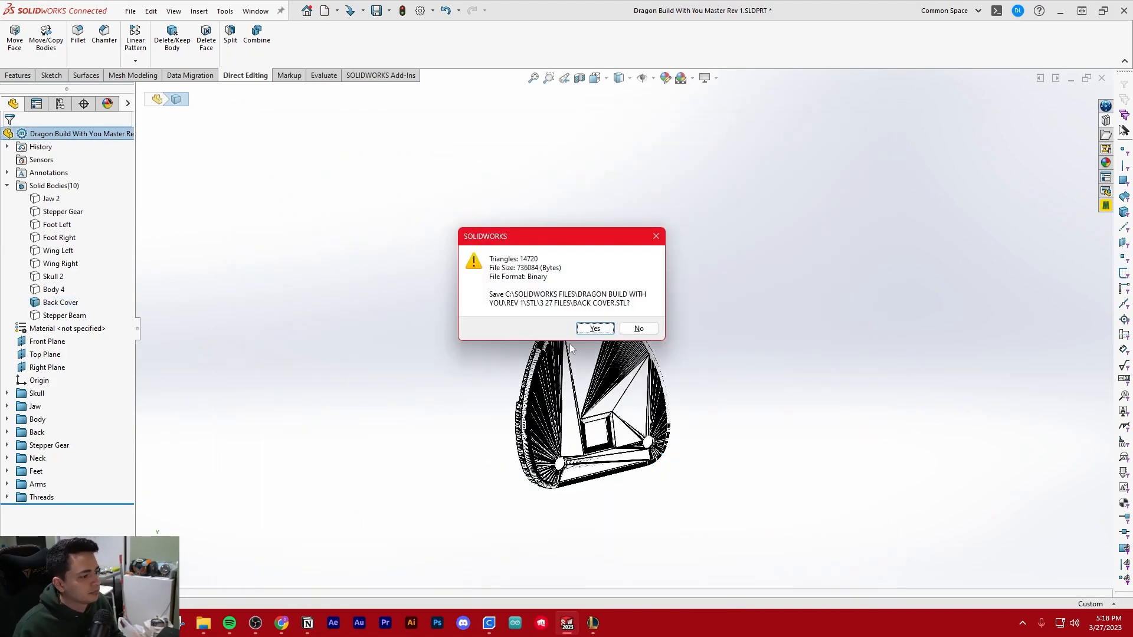
{"action": "left_click", "coordinate": [595, 328]}
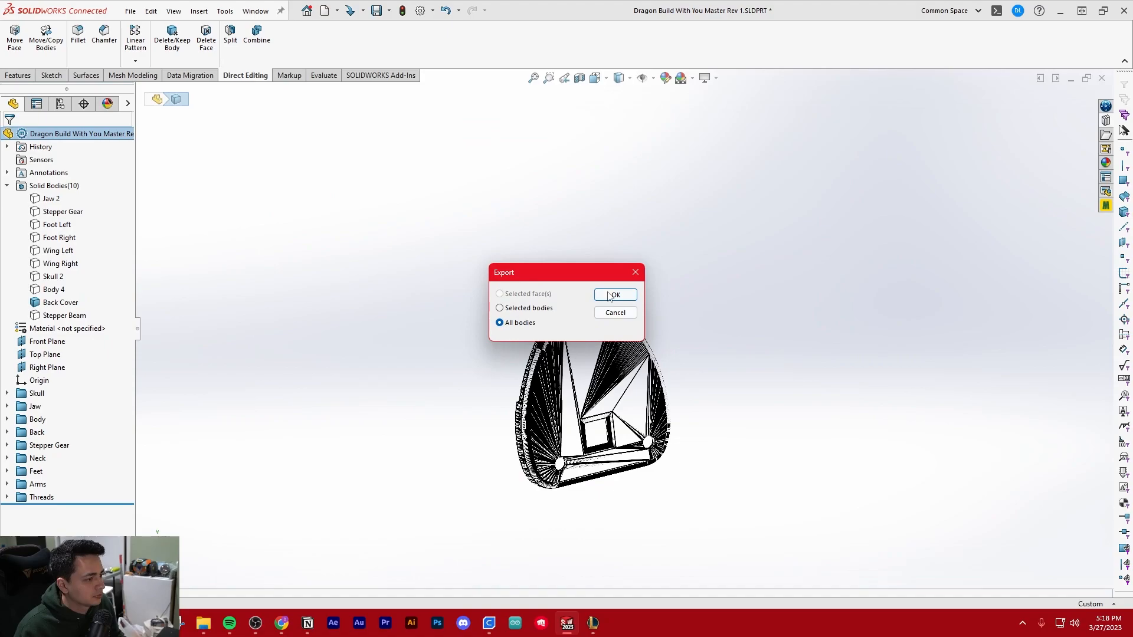
Step: Show the Stepper Beam body instead of Back Cover and export it in STL format as "stepper beam" in the STL folder's 3 27 files subfolder
{"action": "left_click", "coordinate": [64, 303]}
{"action": "left_click", "coordinate": [64, 316]}
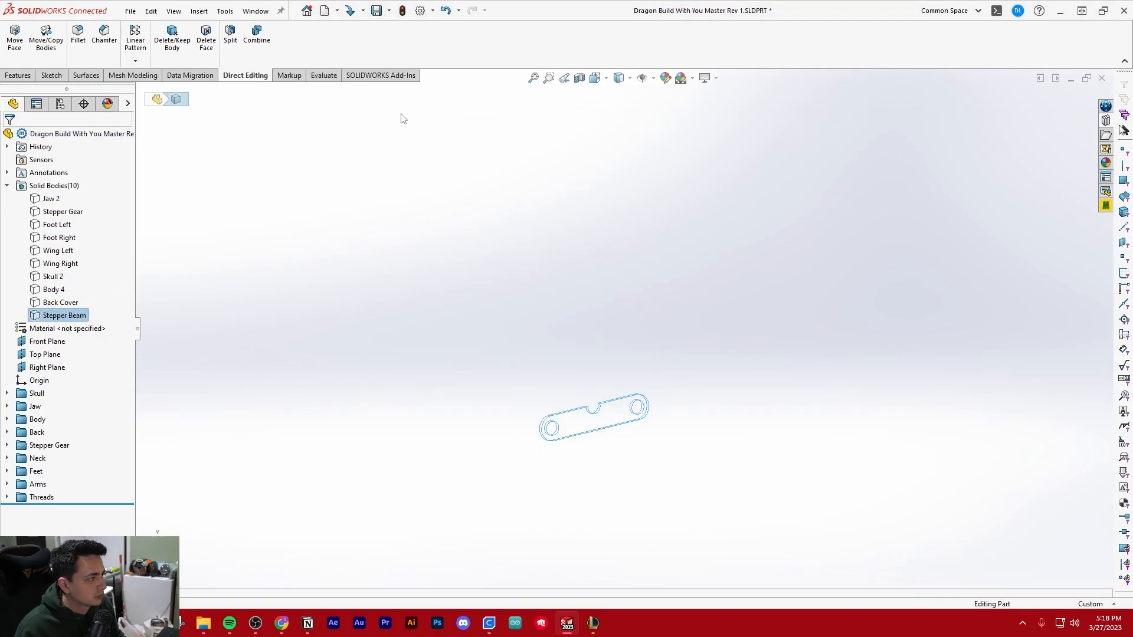
{"action": "left_click", "coordinate": [390, 12]}
{"action": "left_click", "coordinate": [413, 58]}
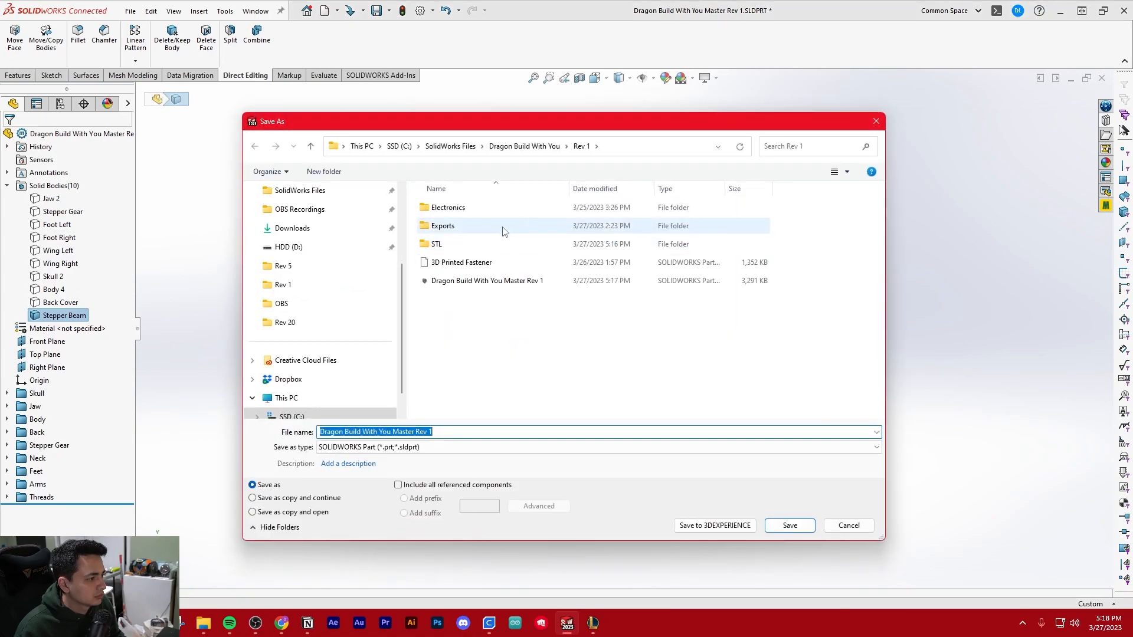
{"action": "double_click", "coordinate": [478, 244]}
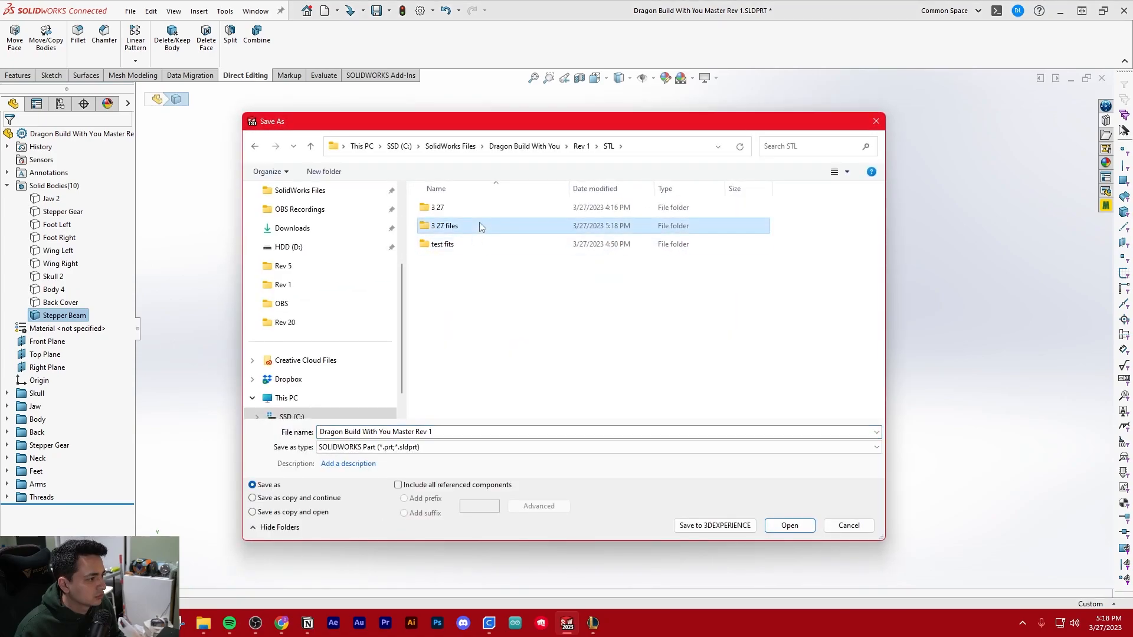
{"action": "double_click", "coordinate": [479, 225]}
{"action": "left_click", "coordinate": [426, 448]}
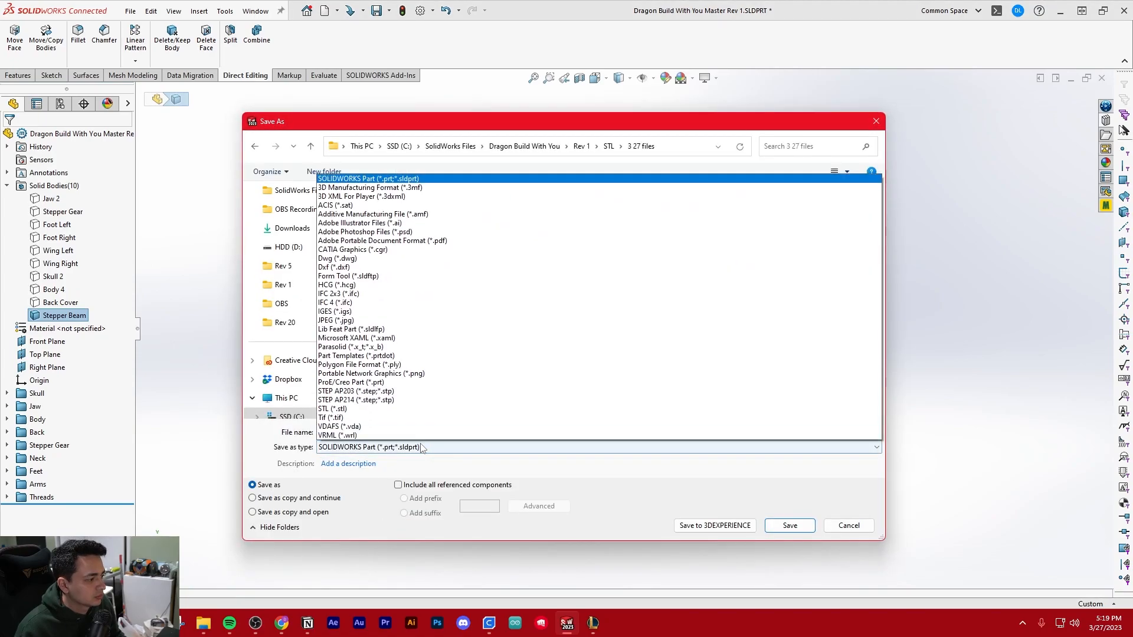
{"action": "left_click", "coordinate": [429, 414]}
{"action": "type", "text": "stepper be"}
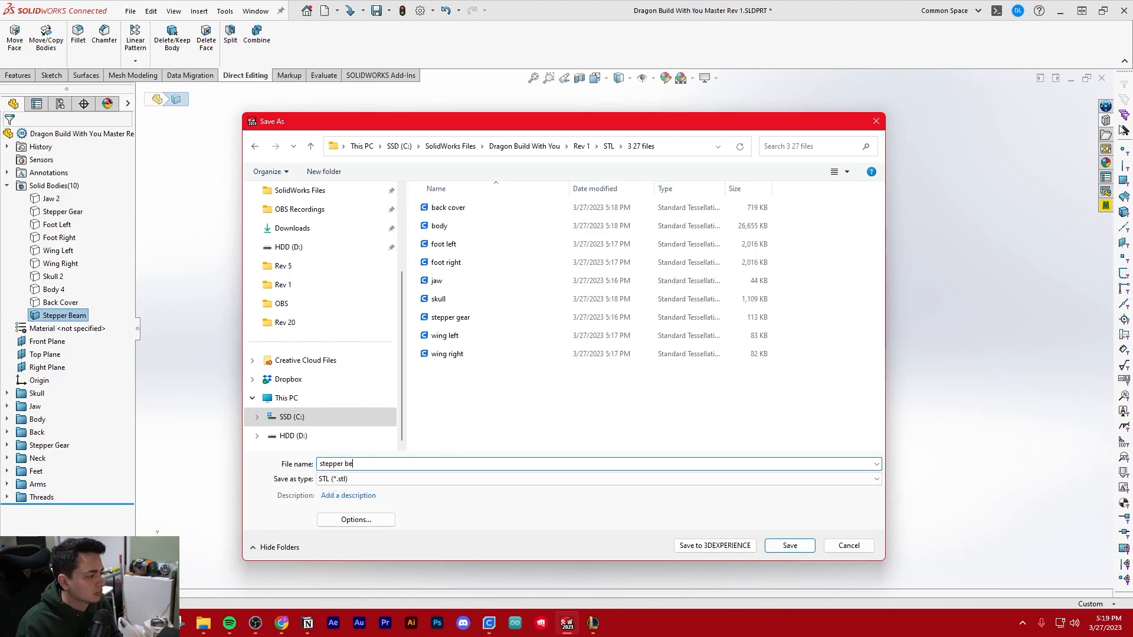
{"action": "key", "text": "Return"}
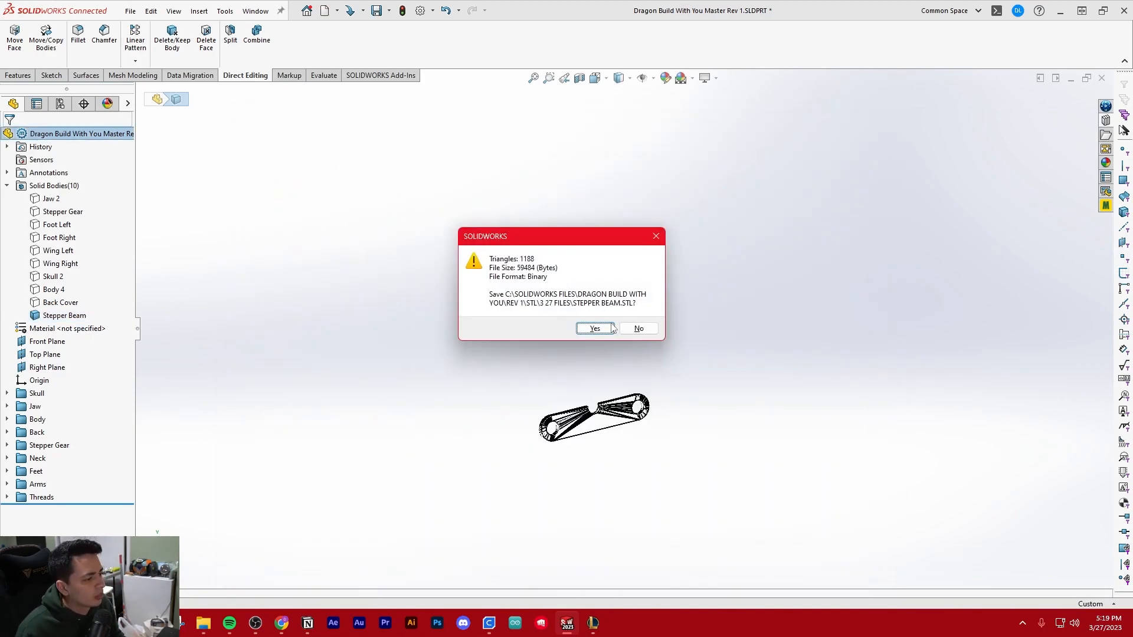
{"action": "left_click", "coordinate": [589, 324]}
{"action": "left_click", "coordinate": [416, 371]}
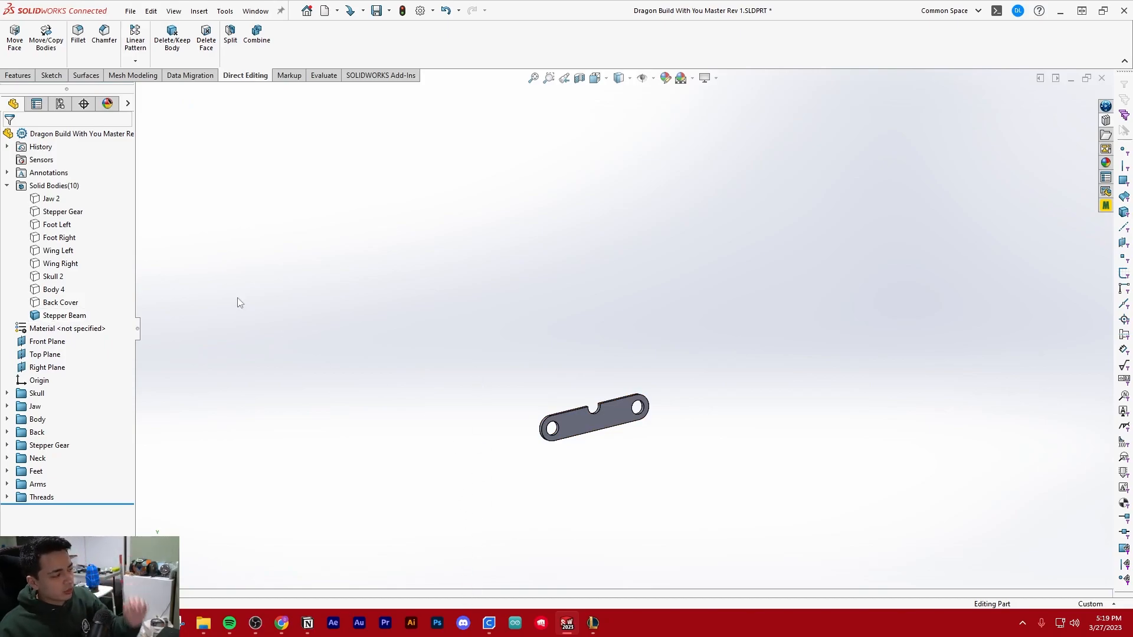
Step: Show all hidden solid bodies from Jaw 2 to Back Cover so the whole dragon is displayed
{"action": "left_click", "coordinate": [60, 302]}
{"action": "left_click", "coordinate": [52, 199], "text": "shift"}
{"action": "left_click", "coordinate": [57, 181]}
{"action": "scroll", "coordinate": [417, 265], "scroll_direction": "down", "scroll_amount": 2}
{"action": "scroll", "coordinate": [451, 273], "scroll_direction": "up", "scroll_amount": 3}
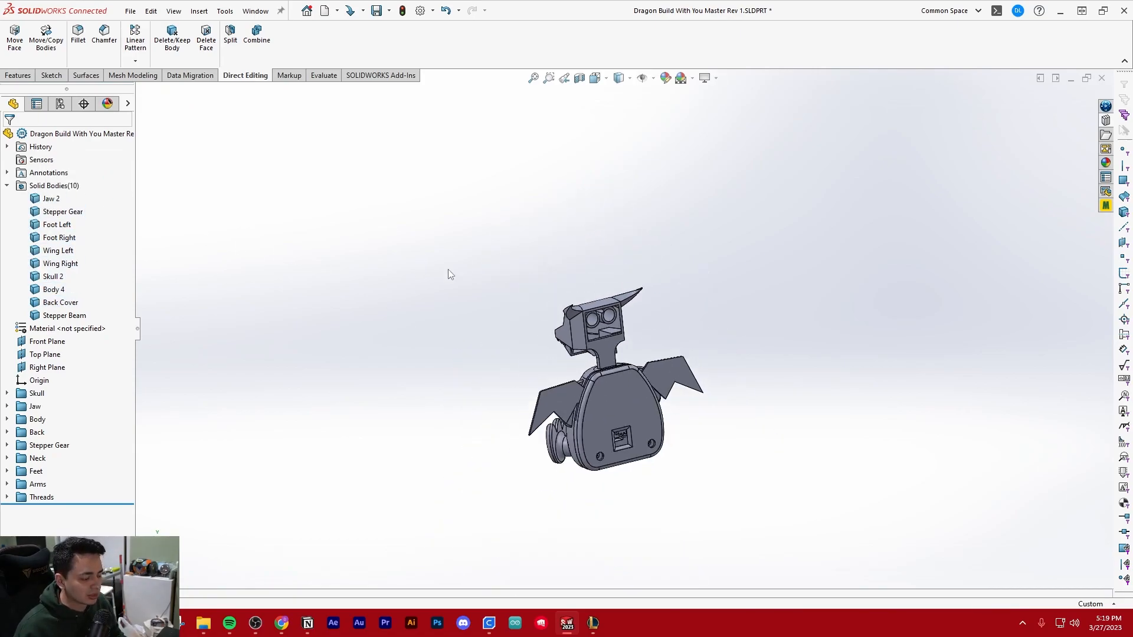
Step: Switch to Ultimaker Cura with the empty Prusa i3 Mk3/Mk3s build plate
{"action": "left_click", "coordinate": [490, 623]}
{"action": "scroll", "coordinate": [579, 493], "scroll_direction": "down", "scroll_amount": 4}
{"action": "scroll", "coordinate": [615, 270], "scroll_direction": "up", "scroll_amount": 4}
{"action": "middle_click_drag", "start_coordinate": [582, 275], "coordinate": [390, 513]}
{"action": "scroll", "coordinate": [554, 363], "scroll_direction": "up", "scroll_amount": 2}
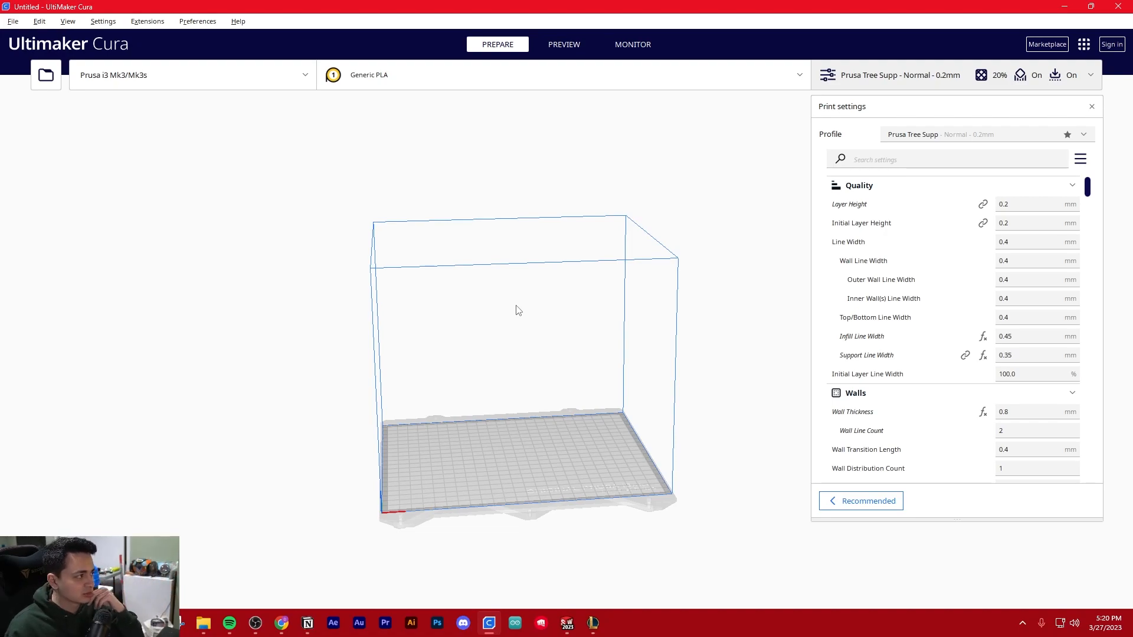
{"action": "scroll", "coordinate": [543, 326], "scroll_direction": "down", "scroll_amount": 2}
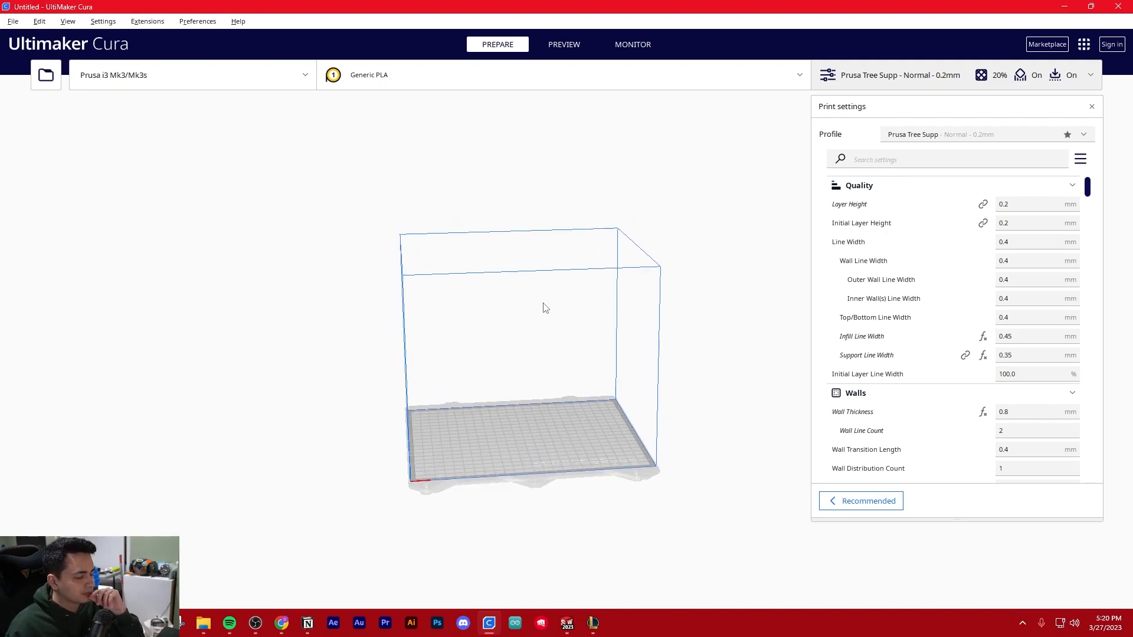
{"action": "scroll", "coordinate": [538, 307], "scroll_direction": "up", "scroll_amount": 1}
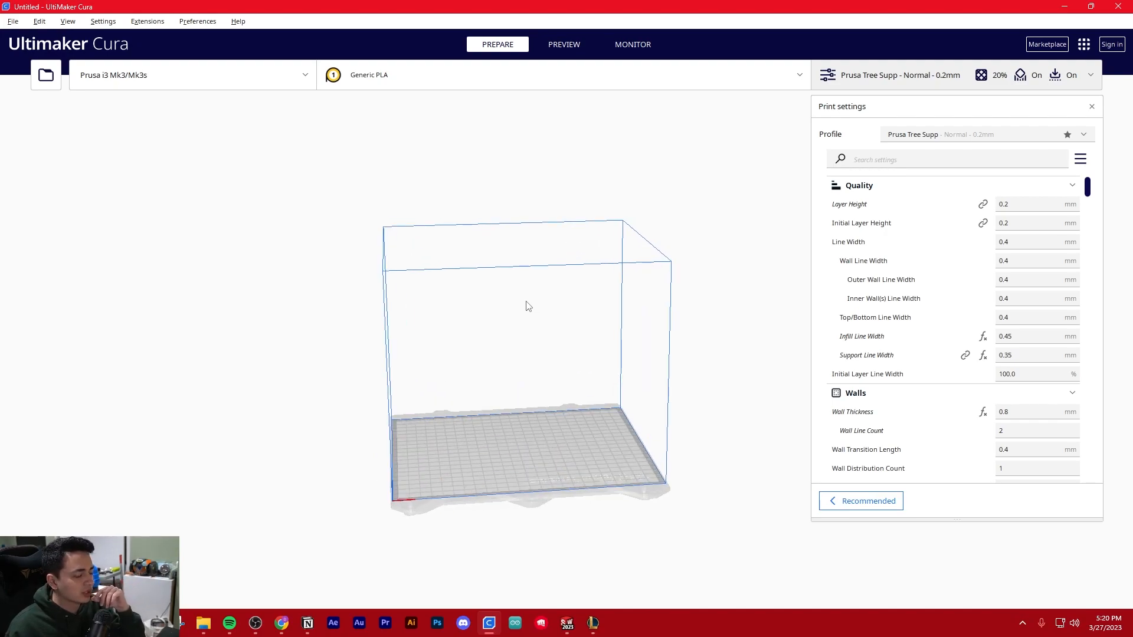
{"action": "middle_click_drag", "start_coordinate": [460, 323], "coordinate": [565, 322]}
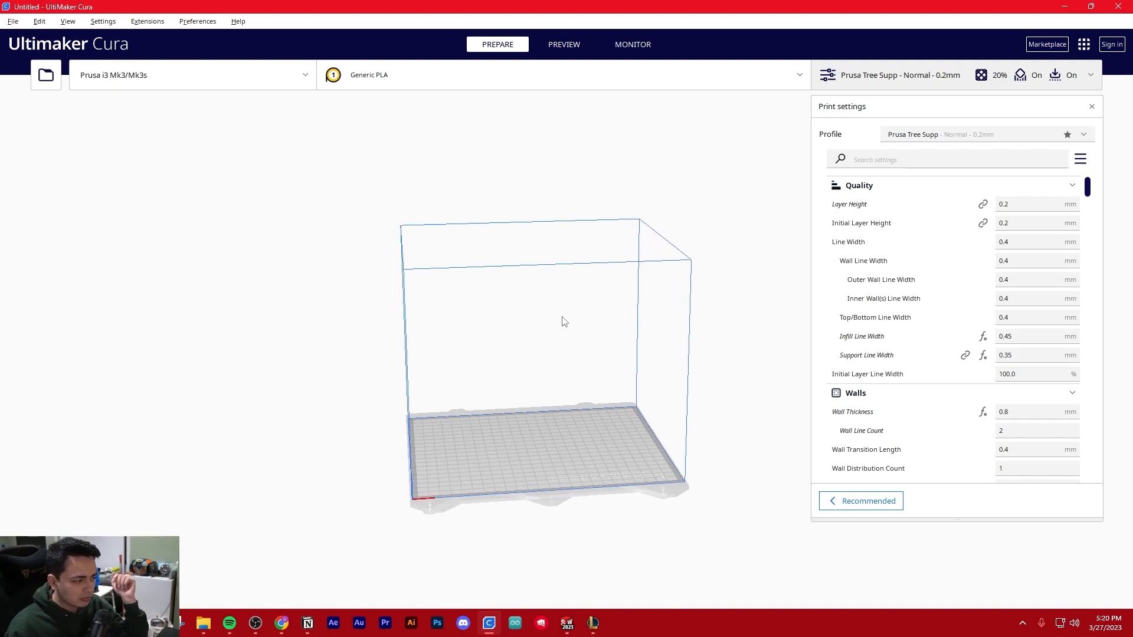
{"action": "right_click_drag", "start_coordinate": [544, 318], "coordinate": [532, 342]}
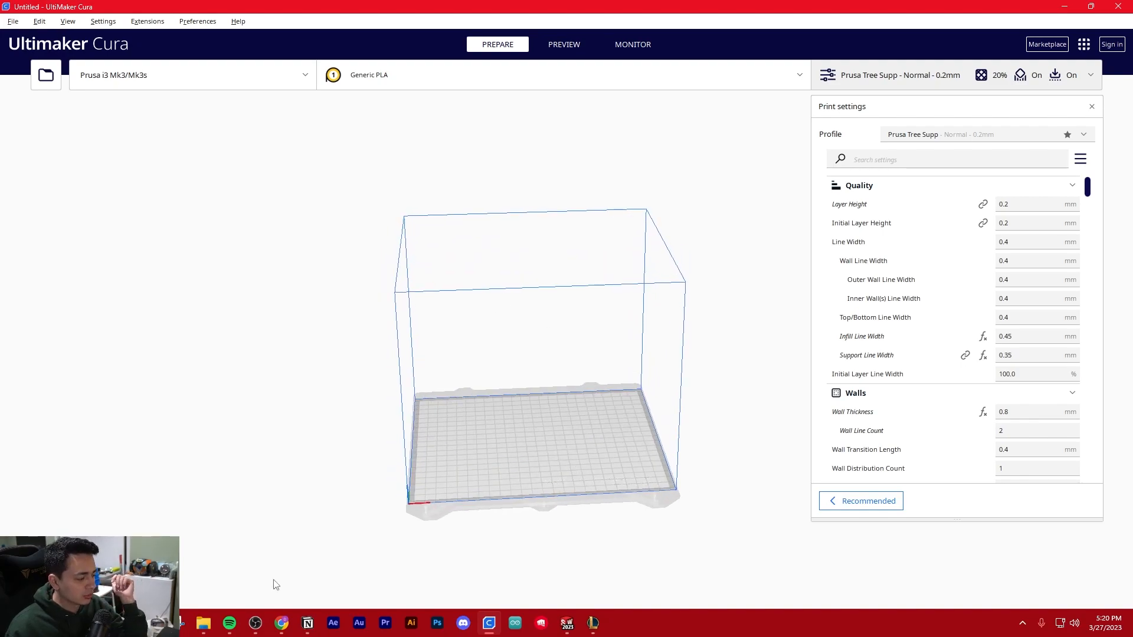
Step: Bring up File Explorer's OBS folder window and move it off the main screen
{"action": "left_click", "coordinate": [203, 623]}
{"action": "mouse_move", "coordinate": [160, 567]}
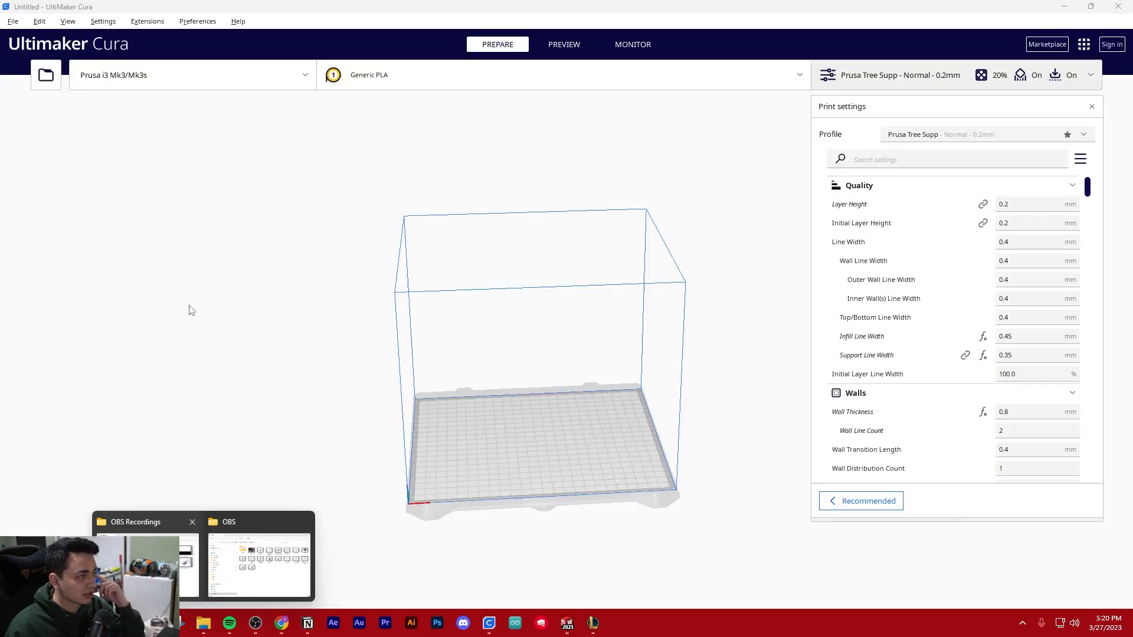
{"action": "left_click", "coordinate": [262, 562]}
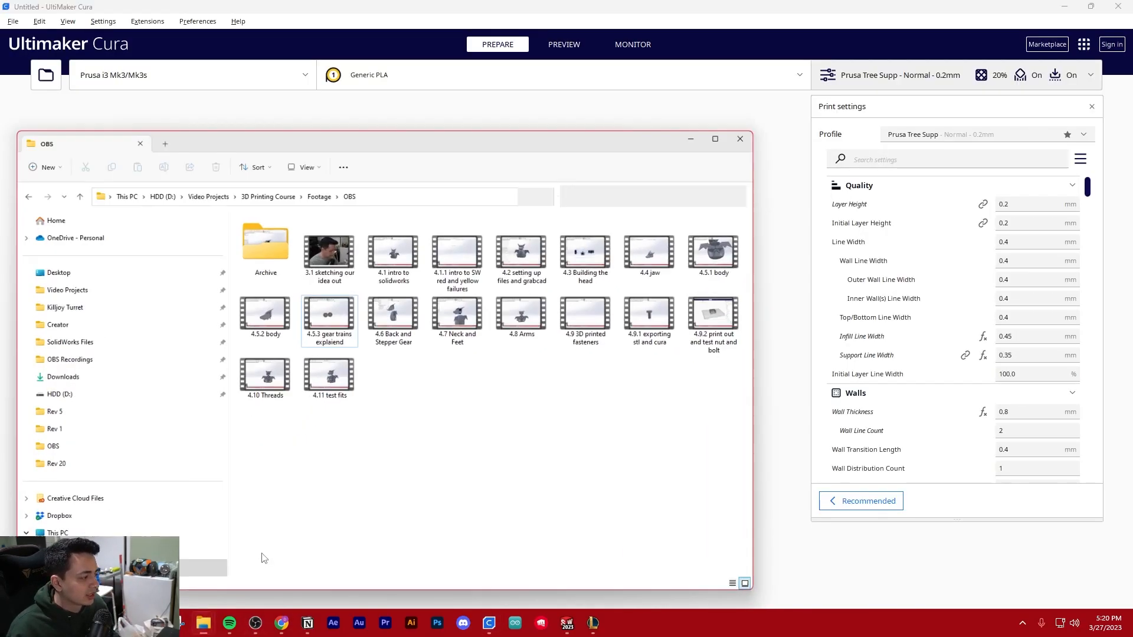
{"action": "left_click_drag", "start_coordinate": [323, 105], "coordinate": [0, 129]}
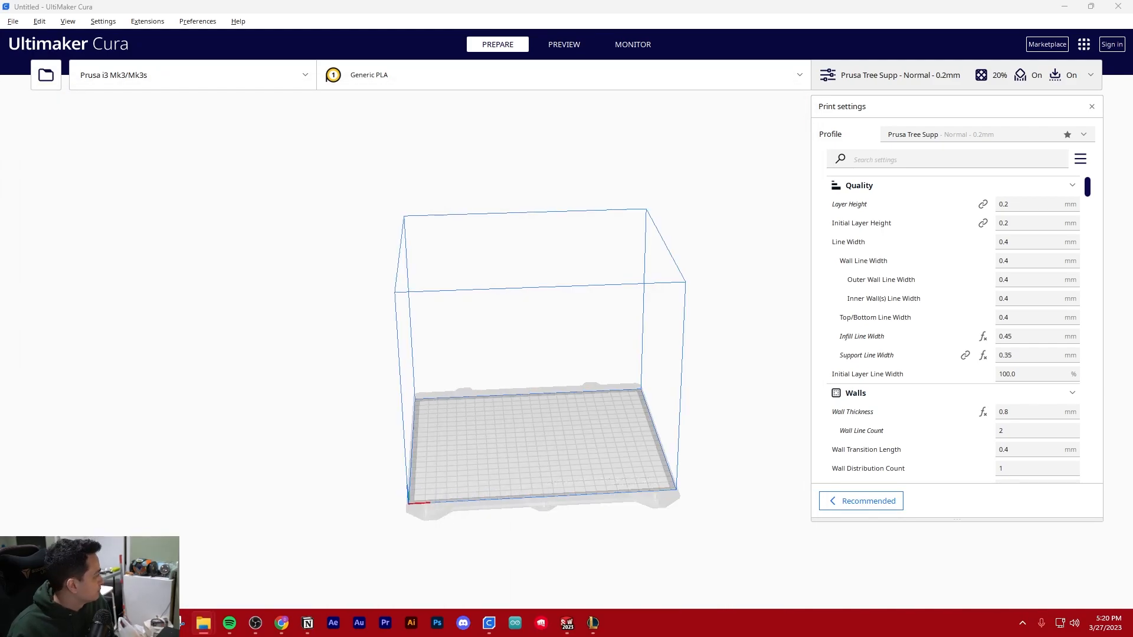
Step: Load the back cover STL file onto the empty build plate in Ultimaker Cura
{"action": "left_click", "coordinate": [557, 359]}
{"action": "scroll", "coordinate": [559, 351], "scroll_direction": "down", "scroll_amount": 2}
{"action": "mouse_move", "coordinate": [558, 345]}
{"action": "right_mouse_down"}
{"action": "mouse_move", "coordinate": [553, 405]}
{"action": "mouse_move", "coordinate": [593, 379]}
{"action": "mouse_move", "coordinate": [562, 359]}
{"action": "right_mouse_up"}
{"action": "scroll", "coordinate": [592, 379], "scroll_direction": "up", "scroll_amount": 3}
{"action": "scroll", "coordinate": [562, 363], "scroll_direction": "down", "scroll_amount": 3}
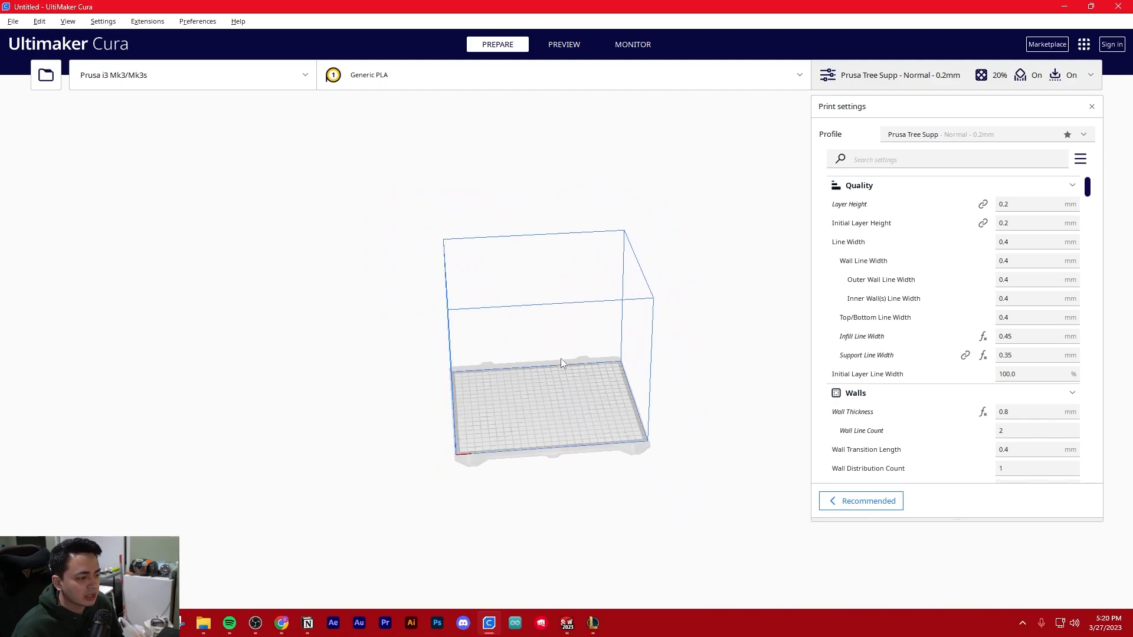
{"action": "scroll", "coordinate": [640, 334], "scroll_direction": "up", "scroll_amount": 3}
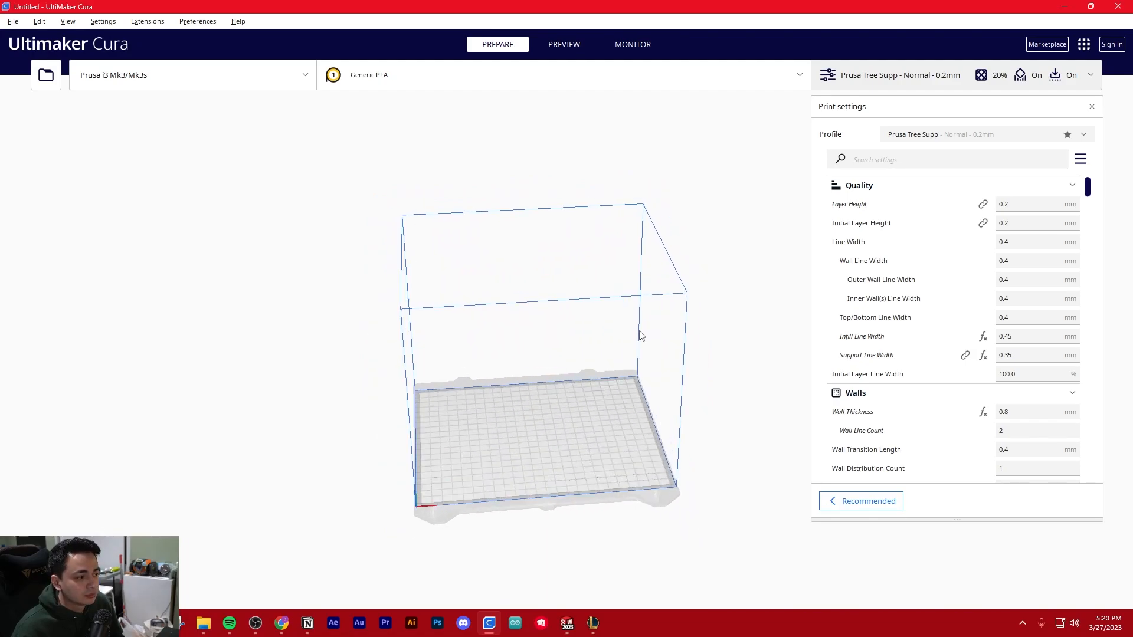
{"action": "middle_click_drag", "start_coordinate": [607, 345], "coordinate": [543, 365]}
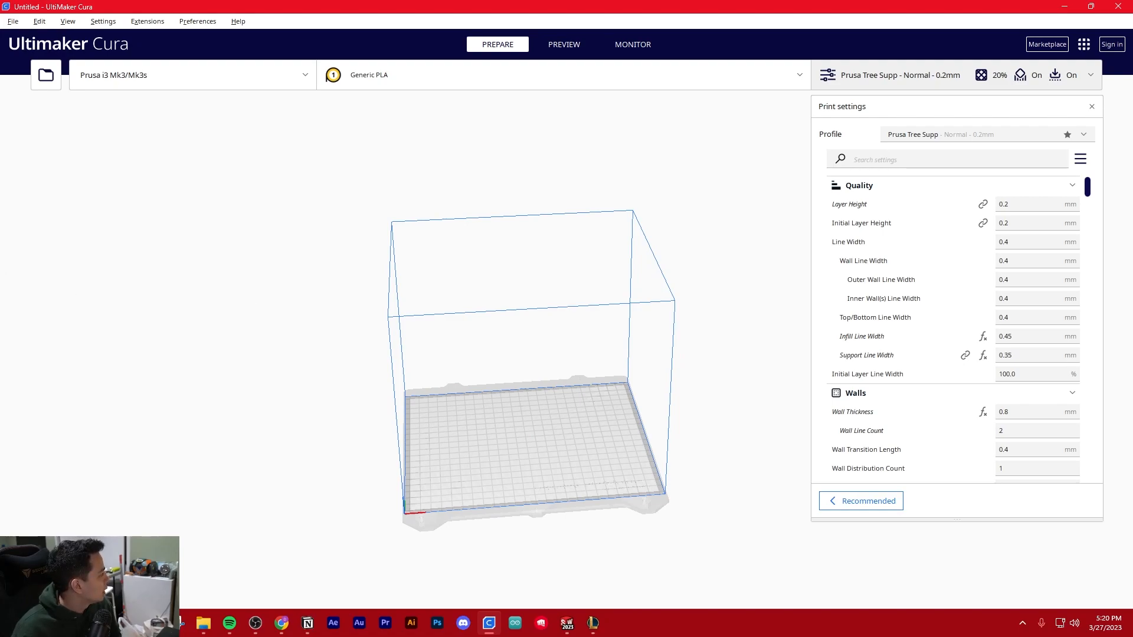
{"action": "left_click_drag", "start_coordinate": [1132, 413], "coordinate": [484, 427]}
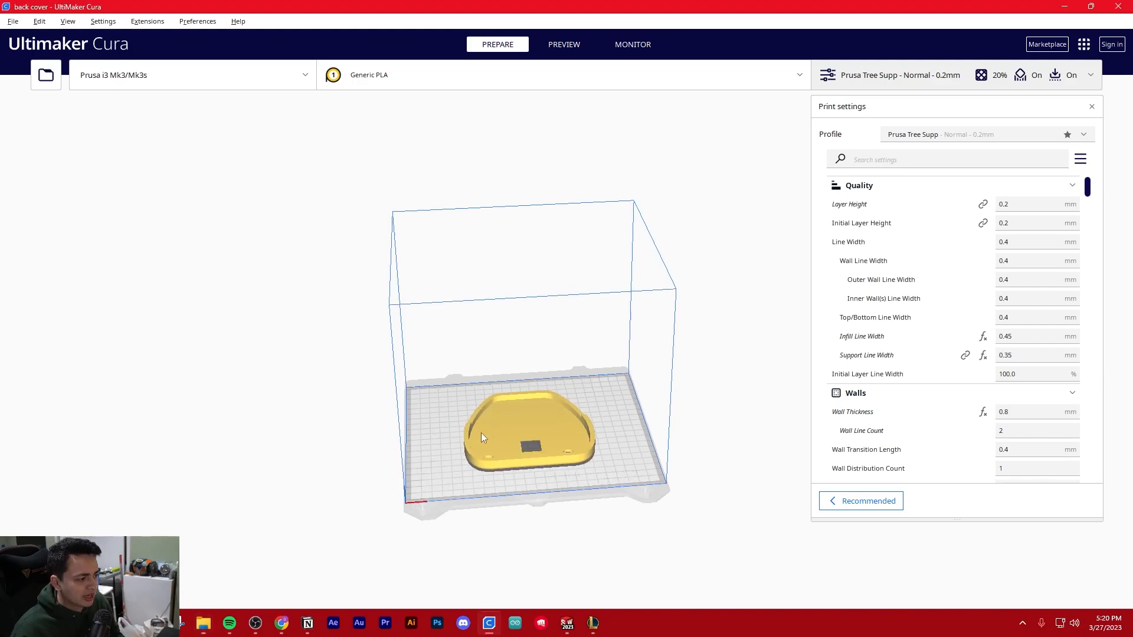
Step: Rotate the back cover upside down on the build plate so its outer face points up
{"action": "scroll", "coordinate": [478, 440], "scroll_direction": "up", "scroll_amount": 6}
{"action": "right_click_drag", "start_coordinate": [520, 394], "coordinate": [482, 361]}
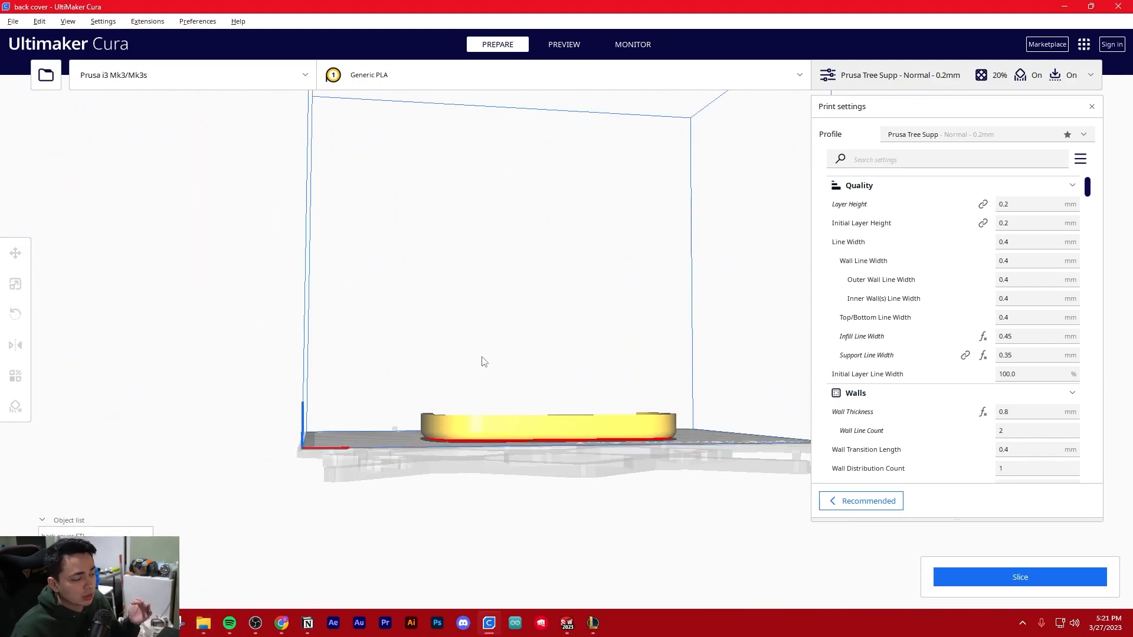
{"action": "right_click_drag", "start_coordinate": [482, 361], "coordinate": [612, 443]}
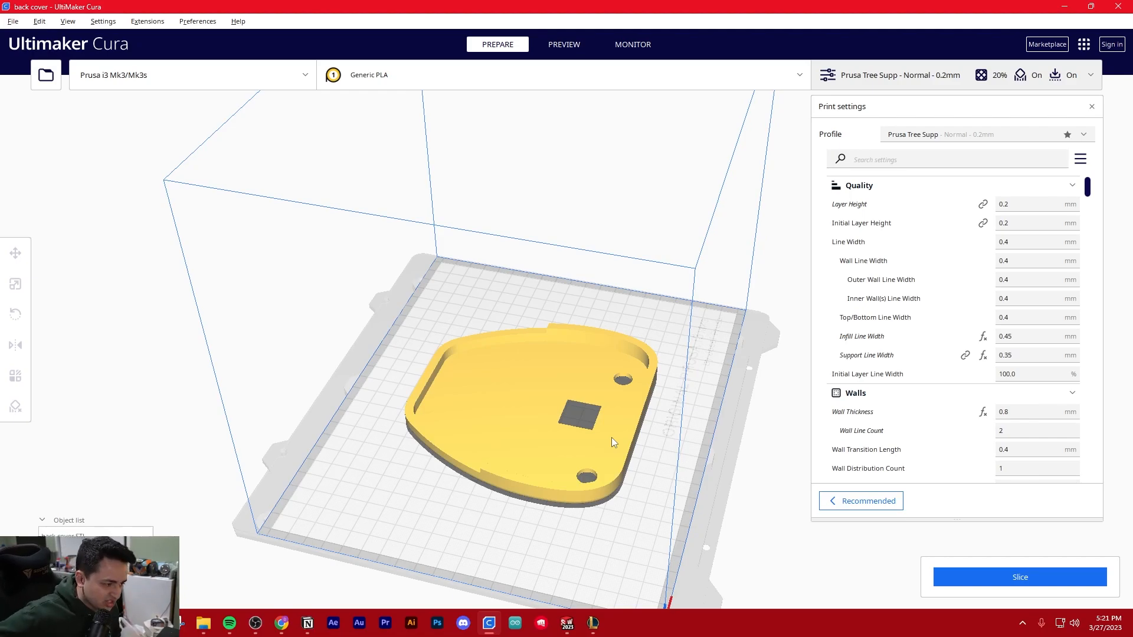
{"action": "right_click_drag", "start_coordinate": [612, 436], "coordinate": [531, 418]}
{"action": "left_click", "coordinate": [531, 418]}
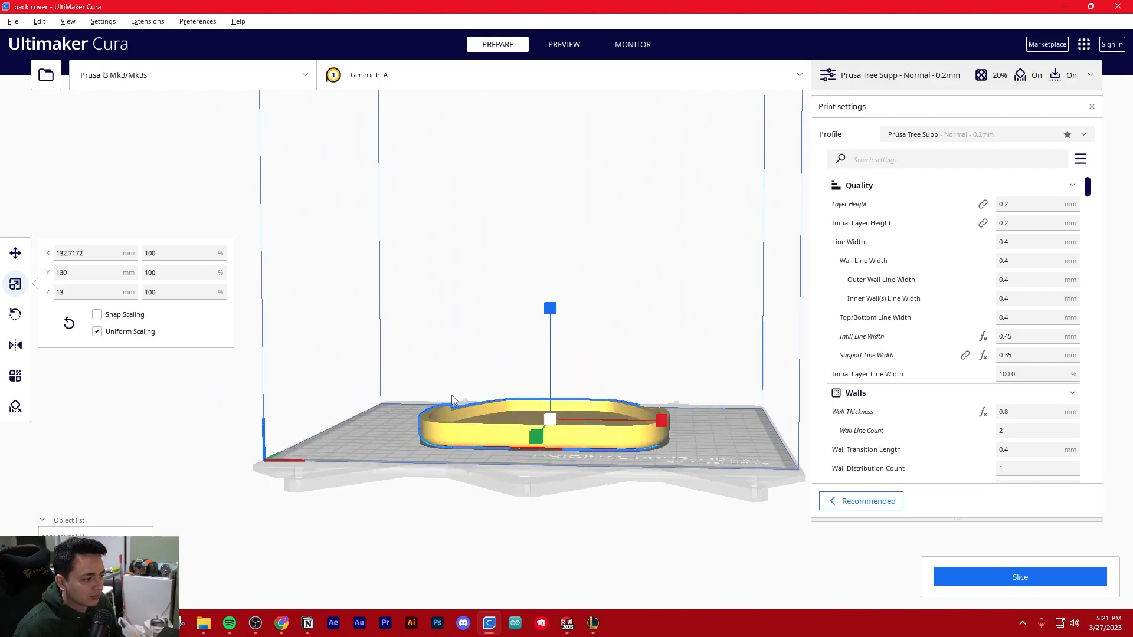
{"action": "key", "text": "r"}
{"action": "left_click_drag", "start_coordinate": [661, 416], "coordinate": [420, 510]}
{"action": "left_click", "coordinate": [360, 413]}
{"action": "right_click_drag", "start_coordinate": [359, 413], "coordinate": [657, 417]}
{"action": "scroll", "coordinate": [441, 474], "scroll_direction": "up", "scroll_amount": 5}
{"action": "right_click_drag", "start_coordinate": [441, 473], "coordinate": [170, 471]}
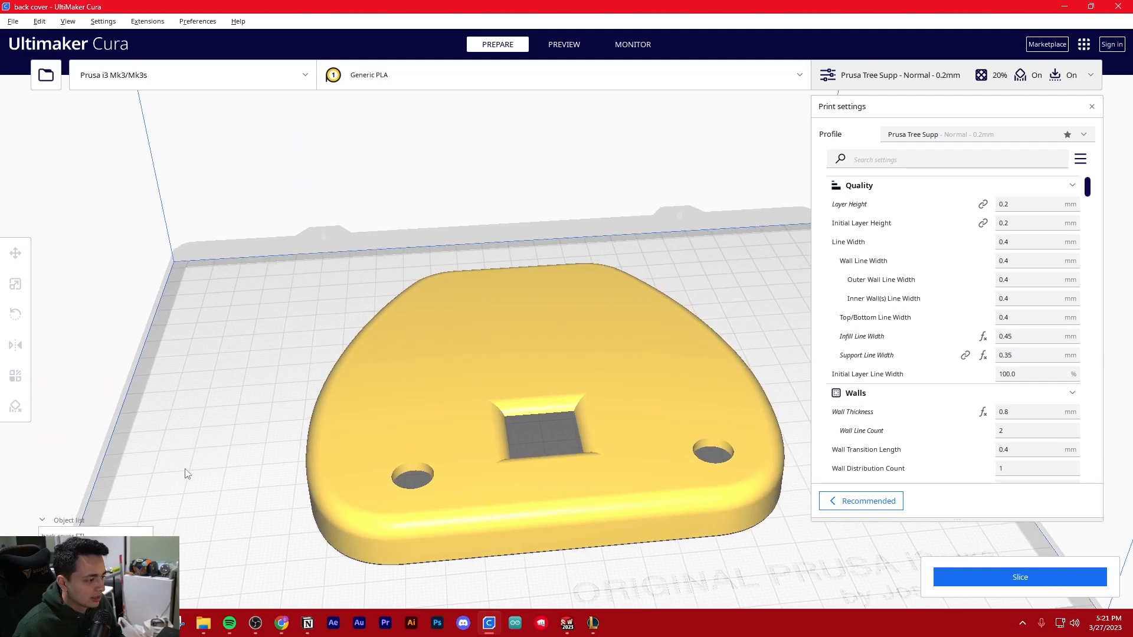
Step: Align the back cover's flat outer face to the build plate so its hollow side faces up
{"action": "scroll", "coordinate": [347, 435], "scroll_direction": "down", "scroll_amount": 4}
{"action": "left_click", "coordinate": [437, 371]}
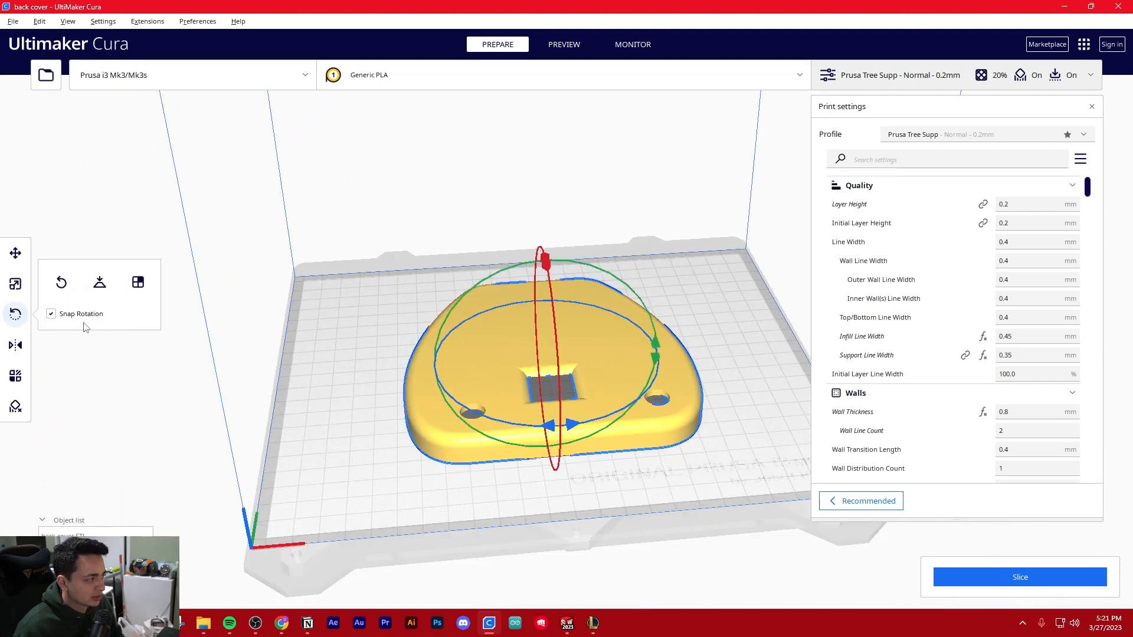
{"action": "left_click", "coordinate": [135, 290]}
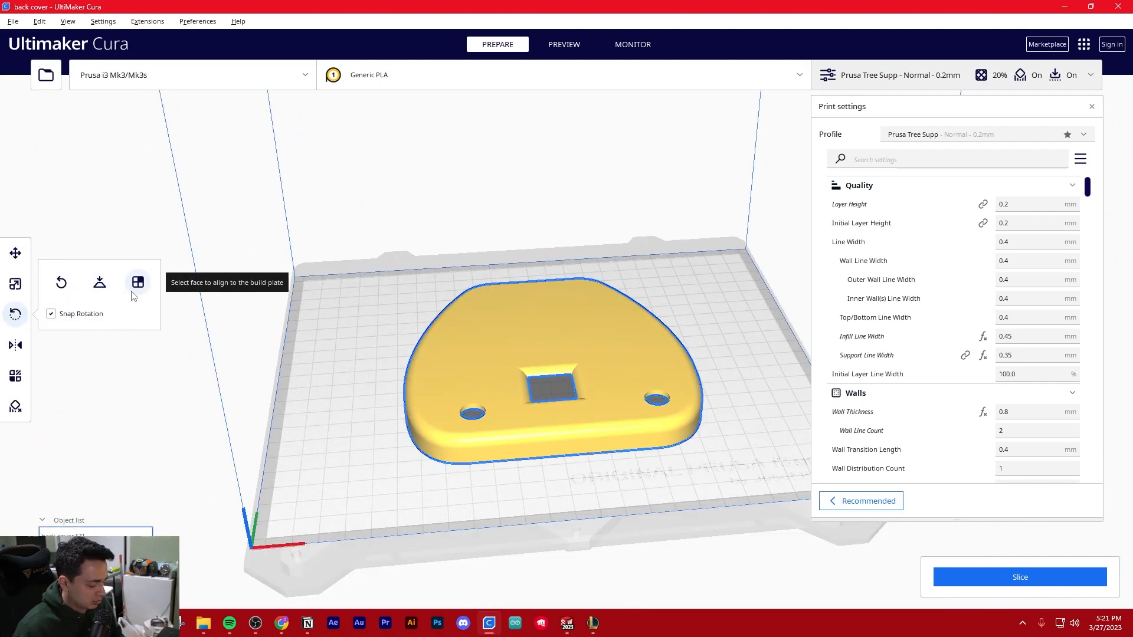
{"action": "left_click", "coordinate": [526, 335]}
{"action": "left_click", "coordinate": [302, 360]}
{"action": "right_click_drag", "start_coordinate": [302, 360], "coordinate": [348, 334]}
{"action": "right_click_drag", "start_coordinate": [486, 326], "coordinate": [351, 404]}
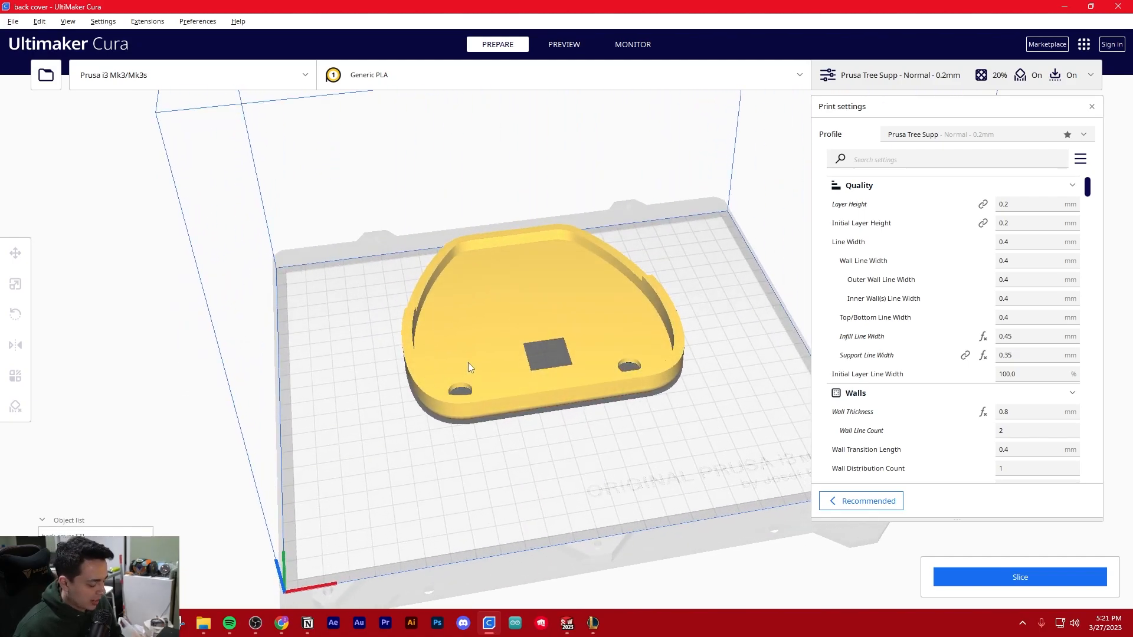
Step: Rotate the back cover upright so it stands on its straight lower edge, and examine the overhangs
{"action": "scroll", "coordinate": [474, 357], "scroll_direction": "down", "scroll_amount": 3}
{"action": "left_click", "coordinate": [475, 356]}
{"action": "left_click", "coordinate": [475, 356]}
{"action": "left_click", "coordinate": [407, 364]}
{"action": "right_click_drag", "start_coordinate": [571, 328], "coordinate": [457, 331]}
{"action": "left_click", "coordinate": [463, 384]}
{"action": "right_click_drag", "start_coordinate": [463, 384], "coordinate": [489, 310]}
{"action": "left_click_drag", "start_coordinate": [527, 272], "coordinate": [590, 436]}
{"action": "left_click", "coordinate": [665, 314]}
{"action": "right_click_drag", "start_coordinate": [665, 313], "coordinate": [402, 245]}
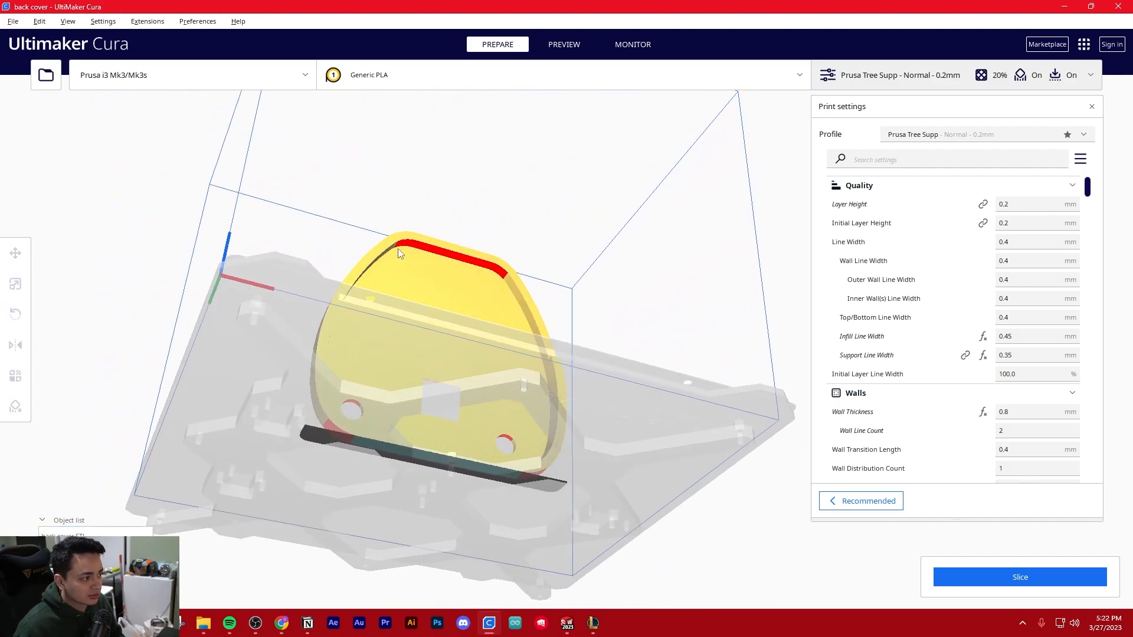
{"action": "right_click_drag", "start_coordinate": [488, 262], "coordinate": [589, 330]}
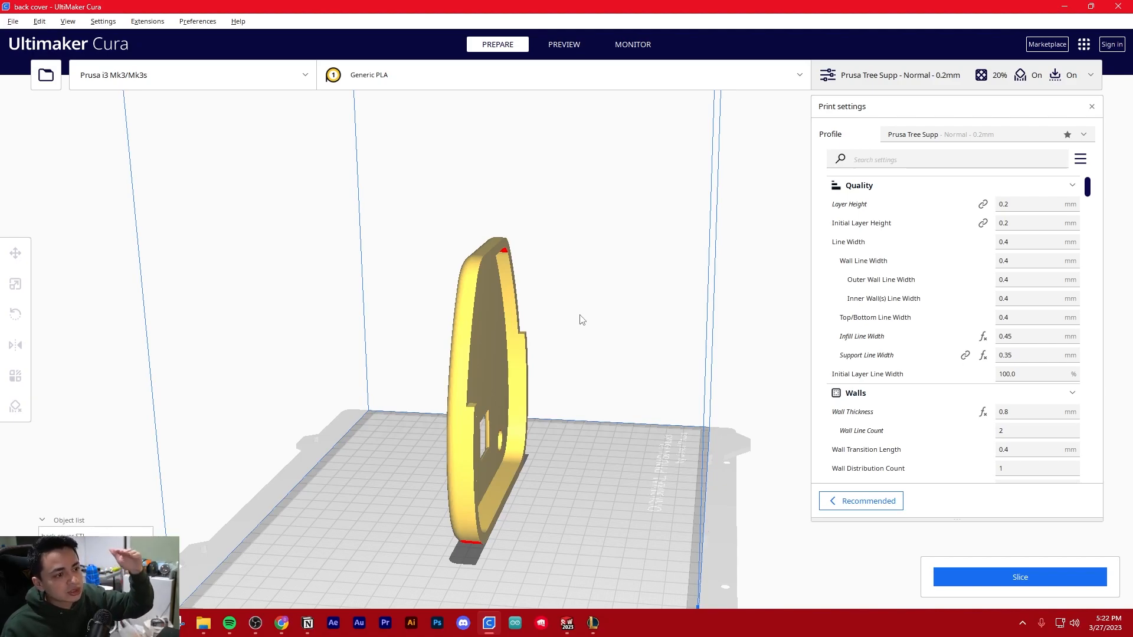
{"action": "right_click_drag", "start_coordinate": [597, 337], "coordinate": [498, 354]}
Step: Delete the back cover from the build plate and load the body STL file in its place
{"action": "middle_click_drag", "start_coordinate": [593, 352], "coordinate": [621, 343]}
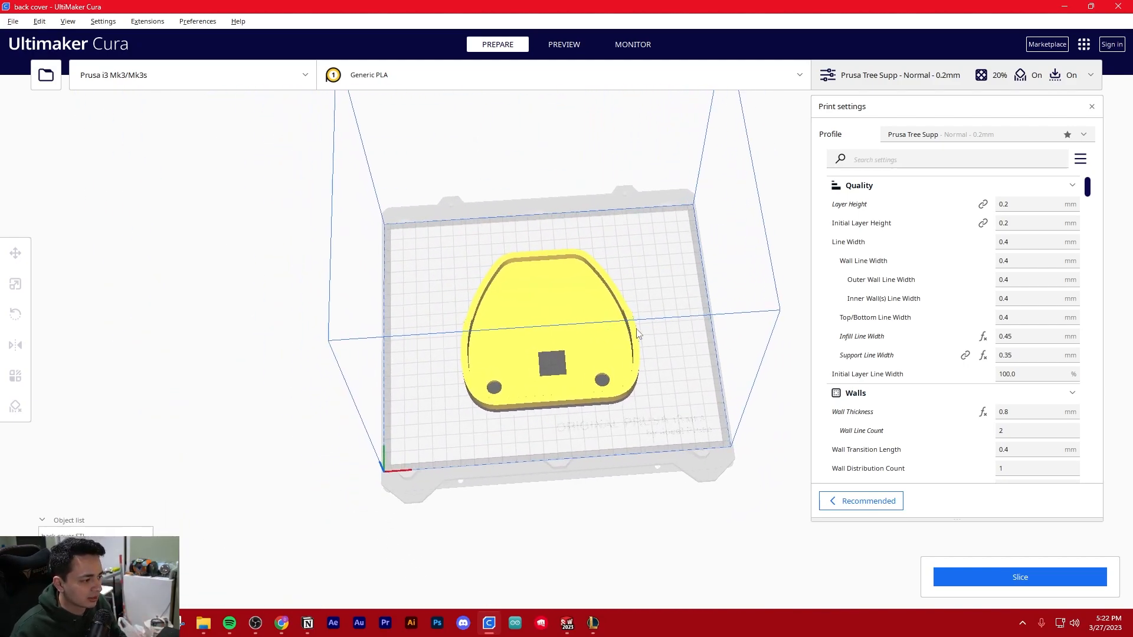
{"action": "scroll", "coordinate": [606, 349], "scroll_direction": "up", "scroll_amount": 3}
{"action": "right_click_drag", "start_coordinate": [547, 349], "coordinate": [600, 317]}
{"action": "left_click", "coordinate": [480, 374]}
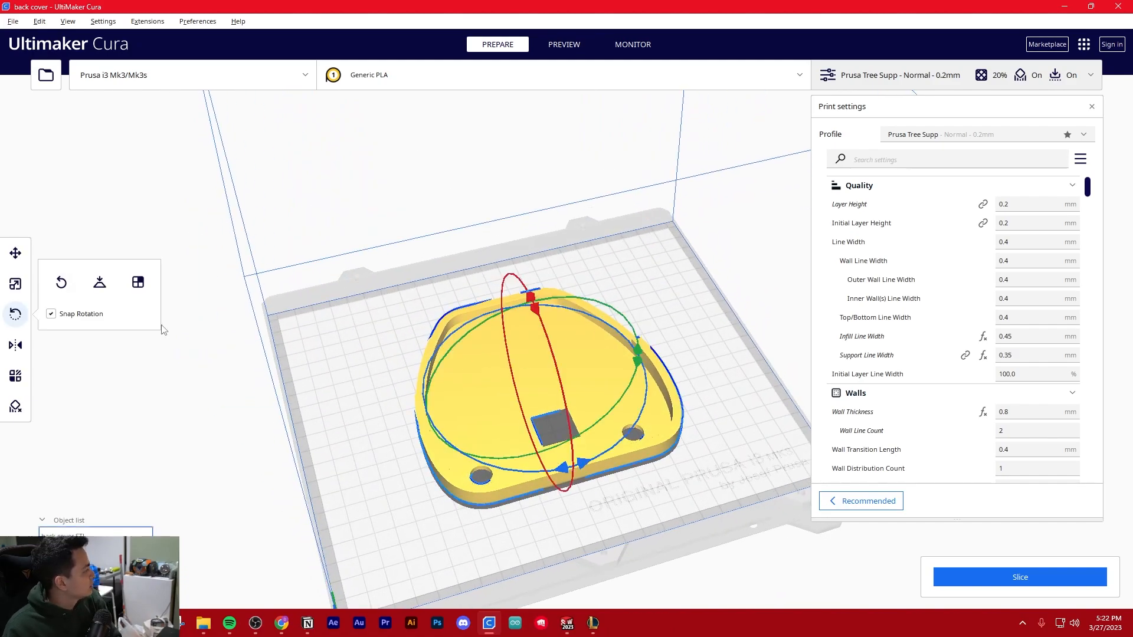
{"action": "key", "text": "Delete"}
{"action": "left_click_drag", "start_coordinate": [0, 340], "coordinate": [417, 340]}
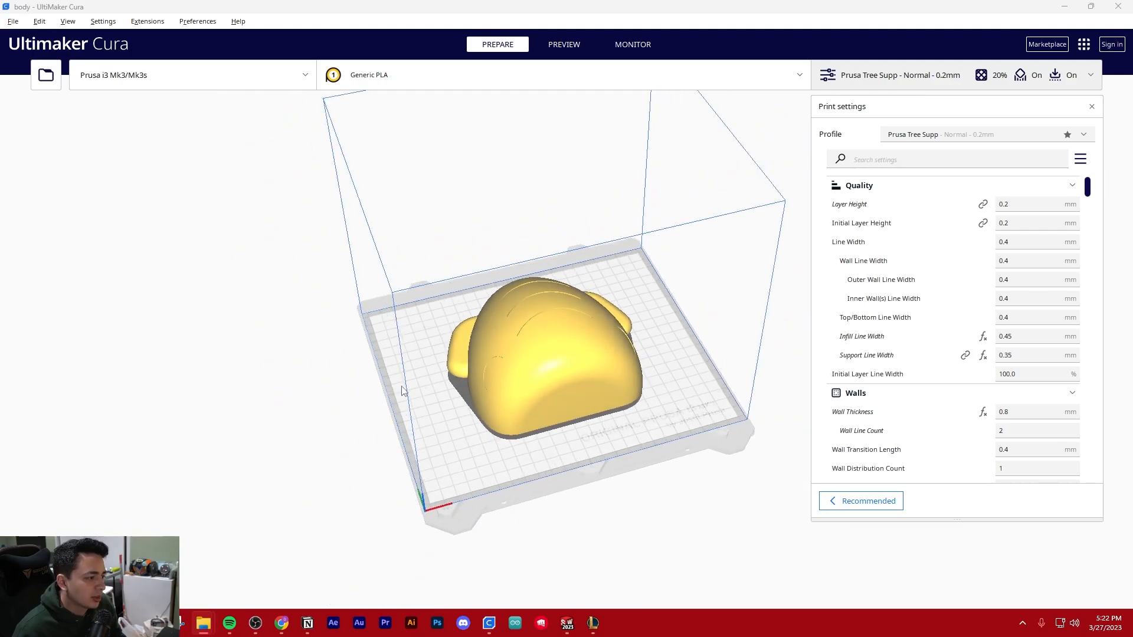
Step: Rotate the body upside down on the build plate so its open side with the screw posts faces up
{"action": "right_click_drag", "start_coordinate": [590, 310], "coordinate": [344, 387]}
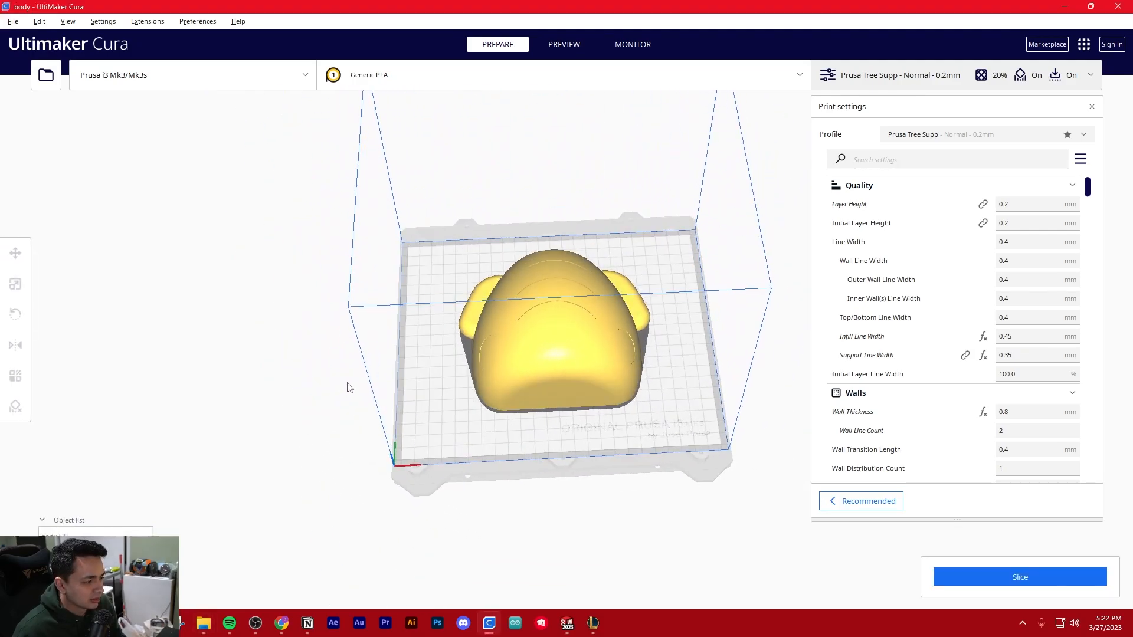
{"action": "left_click", "coordinate": [521, 342]}
{"action": "right_click_drag", "start_coordinate": [521, 341], "coordinate": [703, 369]}
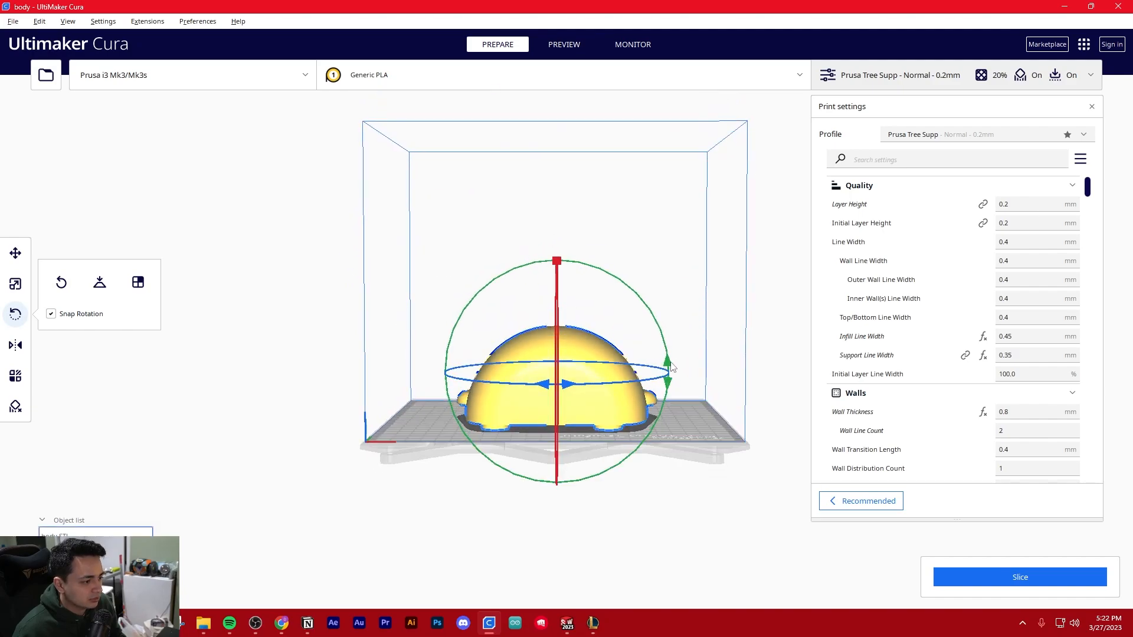
{"action": "left_click_drag", "start_coordinate": [665, 347], "coordinate": [526, 420]}
{"action": "left_click", "coordinate": [405, 415]}
{"action": "right_click_drag", "start_coordinate": [405, 414], "coordinate": [499, 511]}
{"action": "mouse_move", "coordinate": [417, 492]}
{"action": "right_mouse_down"}
{"action": "mouse_move", "coordinate": [430, 539]}
{"action": "mouse_move", "coordinate": [422, 514]}
{"action": "right_mouse_up"}
{"action": "scroll", "coordinate": [547, 475], "scroll_direction": "up", "scroll_amount": 10}
{"action": "scroll", "coordinate": [532, 472], "scroll_direction": "down", "scroll_amount": 8}
{"action": "right_click_drag", "start_coordinate": [452, 444], "coordinate": [496, 449]}
{"action": "scroll", "coordinate": [524, 436], "scroll_direction": "up", "scroll_amount": 8}
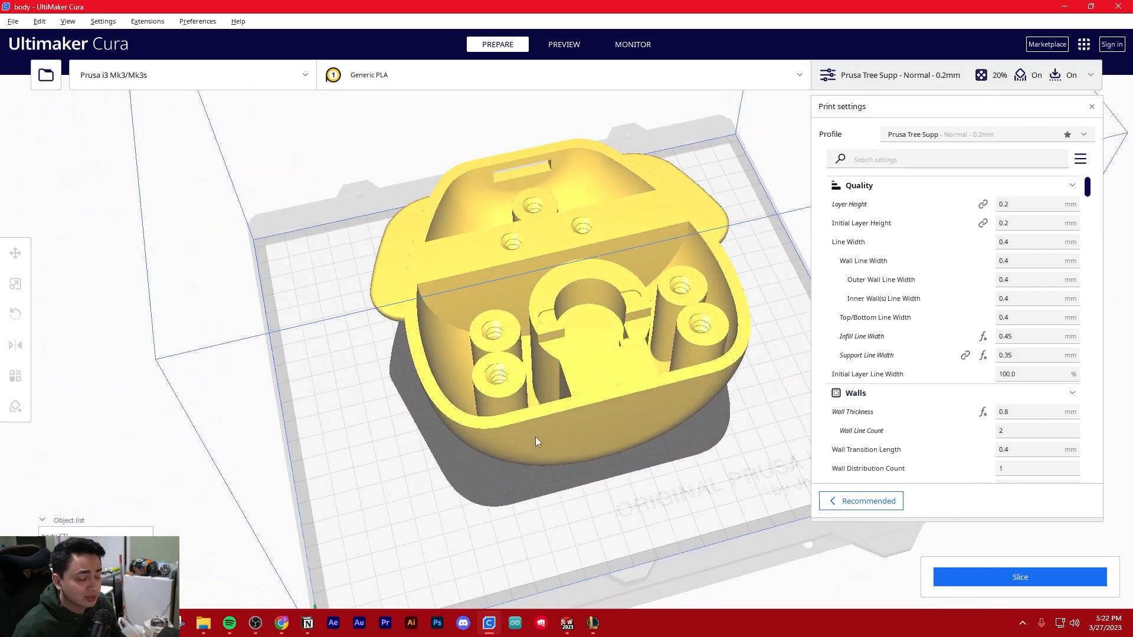
Step: Add a support blocker over the body's front-left screw post
{"action": "scroll", "coordinate": [527, 452], "scroll_direction": "down", "scroll_amount": 8}
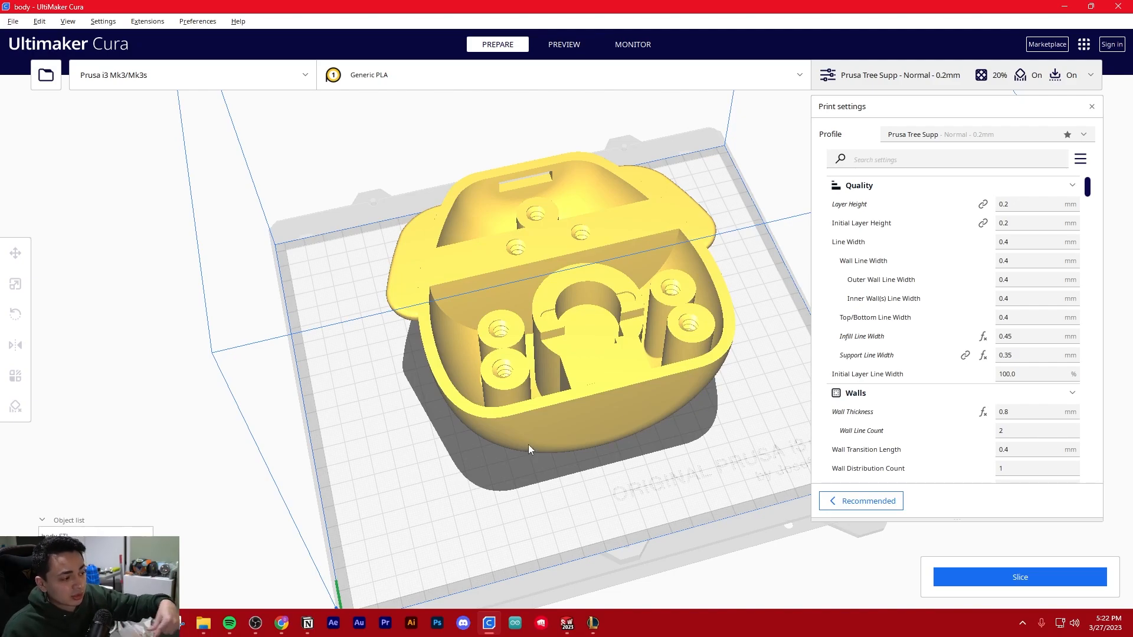
{"action": "scroll", "coordinate": [529, 444], "scroll_direction": "down", "scroll_amount": 5}
{"action": "mouse_move", "coordinate": [529, 445]}
{"action": "right_mouse_down"}
{"action": "mouse_move", "coordinate": [582, 374]}
{"action": "mouse_move", "coordinate": [655, 358]}
{"action": "mouse_move", "coordinate": [710, 321]}
{"action": "mouse_move", "coordinate": [792, 321]}
{"action": "mouse_move", "coordinate": [711, 271]}
{"action": "mouse_move", "coordinate": [667, 422]}
{"action": "mouse_move", "coordinate": [576, 345]}
{"action": "mouse_move", "coordinate": [521, 380]}
{"action": "mouse_move", "coordinate": [720, 347]}
{"action": "mouse_move", "coordinate": [679, 284]}
{"action": "mouse_move", "coordinate": [648, 310]}
{"action": "right_mouse_up"}
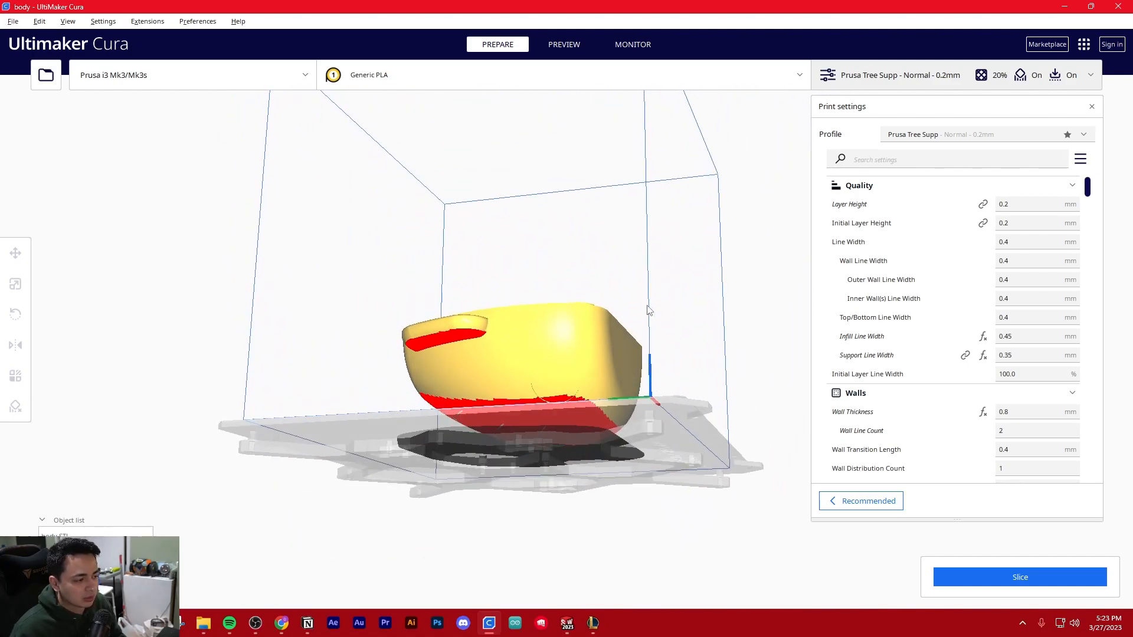
{"action": "right_click_drag", "start_coordinate": [501, 395], "coordinate": [488, 449]}
{"action": "scroll", "coordinate": [465, 397], "scroll_direction": "down", "scroll_amount": 5}
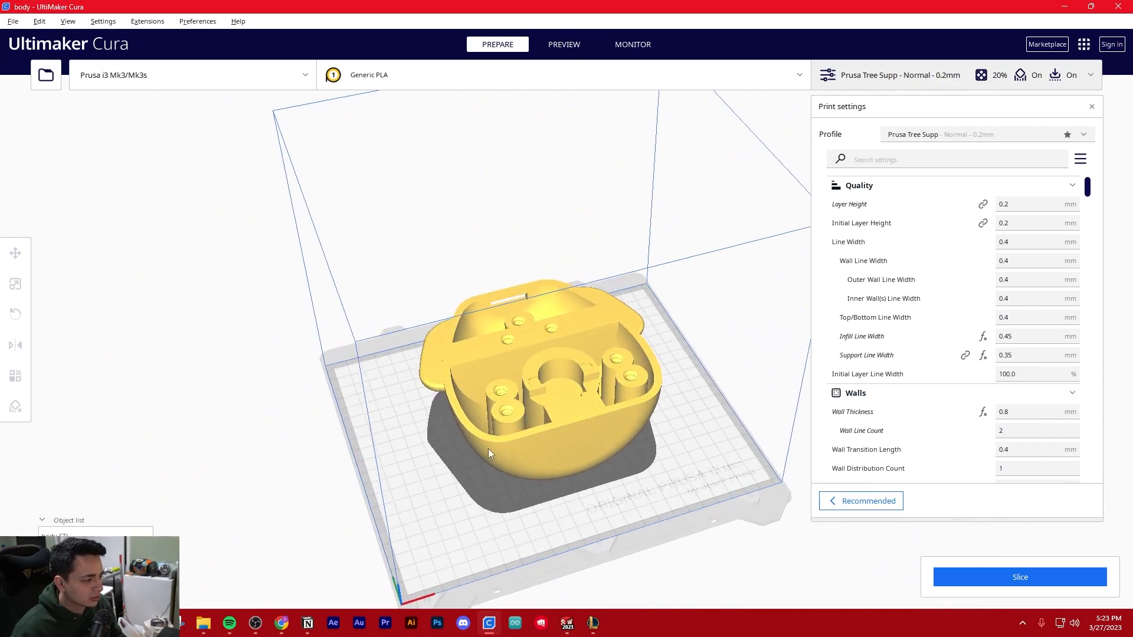
{"action": "left_click", "coordinate": [515, 452]}
{"action": "left_click", "coordinate": [15, 406]}
{"action": "scroll", "coordinate": [476, 456], "scroll_direction": "up", "scroll_amount": 5}
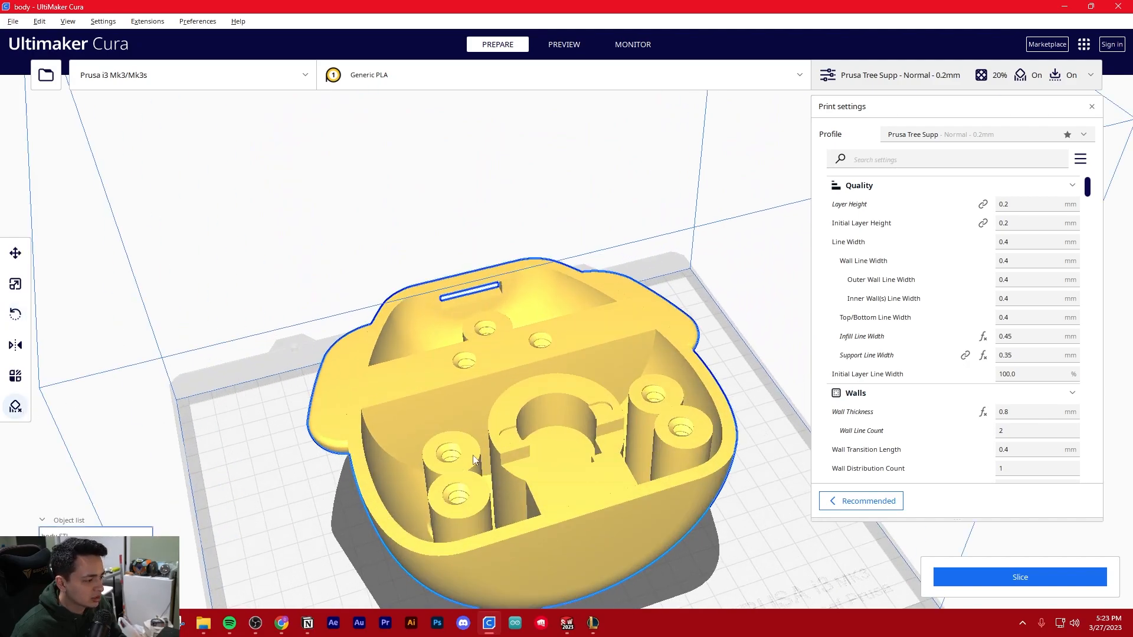
{"action": "left_click", "coordinate": [521, 434]}
{"action": "scroll", "coordinate": [513, 466], "scroll_direction": "up", "scroll_amount": 5}
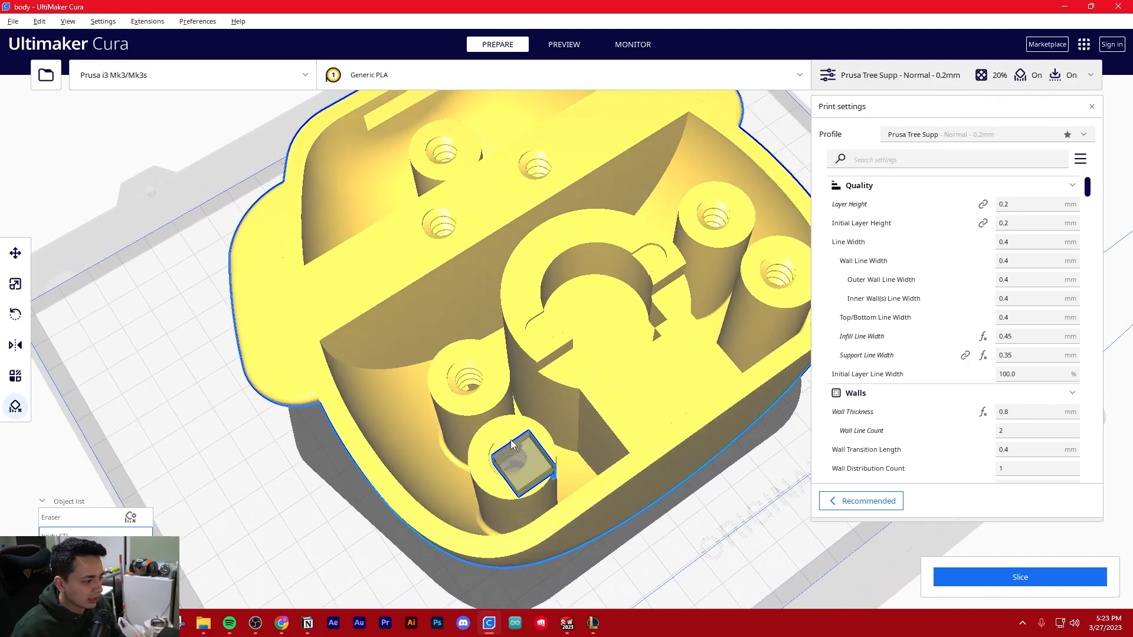
Step: Scale the front-left support blocker uniformly to about 17.2 mm so that it spans the screw post
{"action": "left_click", "coordinate": [540, 477]}
{"action": "right_click_drag", "start_coordinate": [540, 476], "coordinate": [521, 463]}
{"action": "key", "text": "s"}
{"action": "left_click_drag", "start_coordinate": [524, 474], "coordinate": [542, 459]}
{"action": "right_click_drag", "start_coordinate": [542, 459], "coordinate": [632, 417]}
{"action": "middle_click_drag", "start_coordinate": [631, 417], "coordinate": [419, 407]}
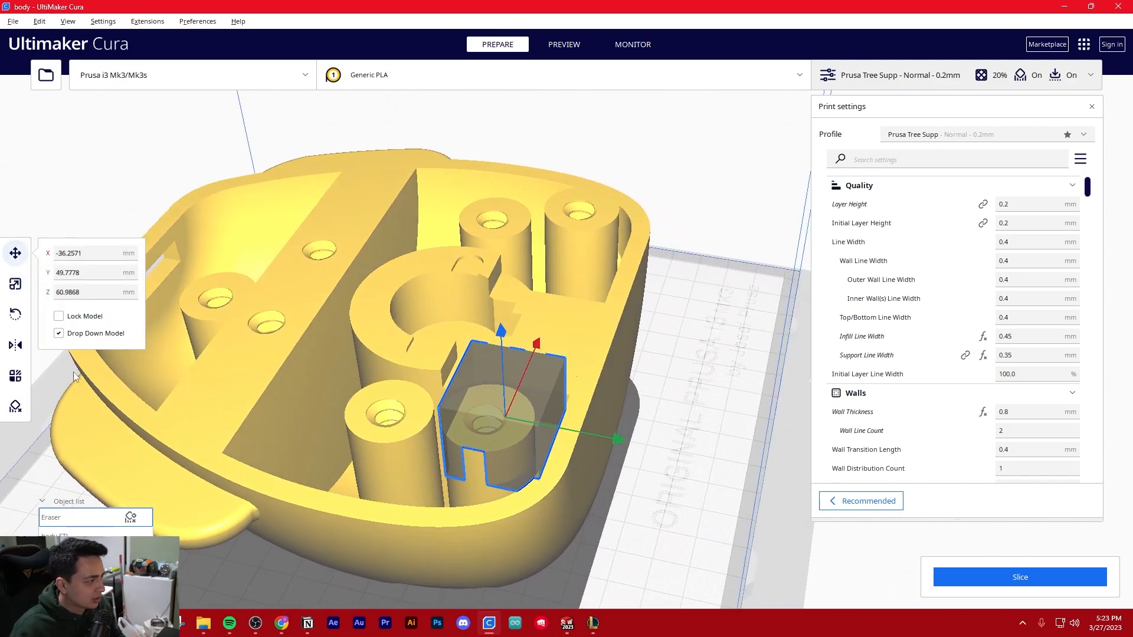
{"action": "right_click_drag", "start_coordinate": [551, 395], "coordinate": [631, 472]}
{"action": "left_click_drag", "start_coordinate": [527, 440], "coordinate": [541, 443]}
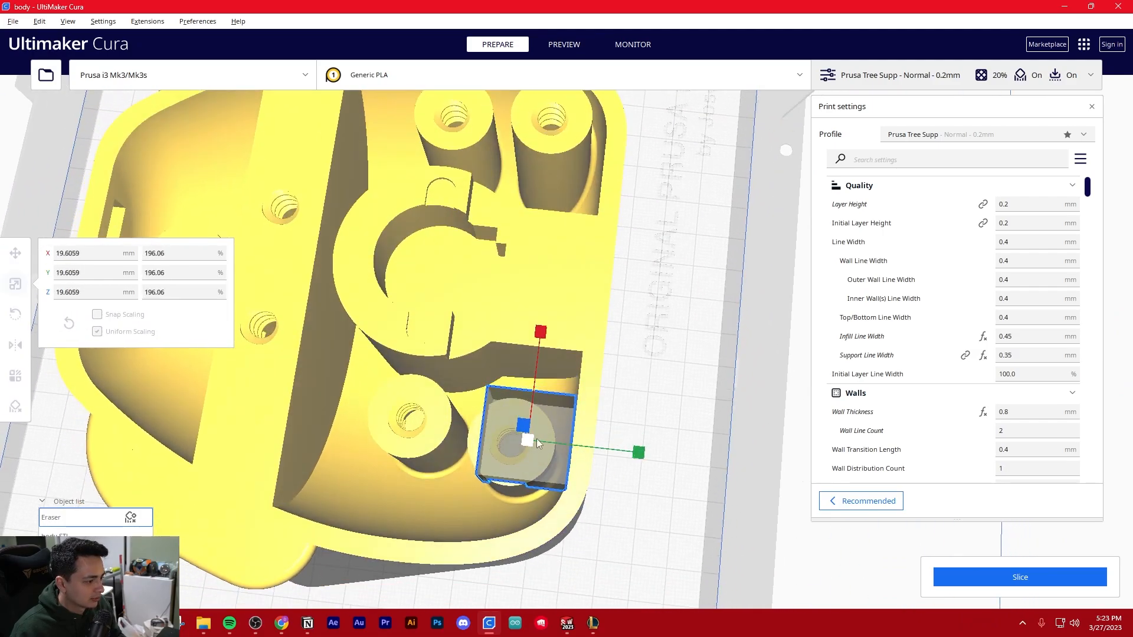
{"action": "left_click_drag", "start_coordinate": [635, 461], "coordinate": [535, 452]}
{"action": "left_click_drag", "start_coordinate": [639, 455], "coordinate": [548, 450]}
{"action": "mouse_move", "coordinate": [576, 470]}
{"action": "right_mouse_down"}
{"action": "mouse_move", "coordinate": [599, 396]}
{"action": "mouse_move", "coordinate": [543, 404]}
{"action": "right_mouse_up"}
{"action": "left_click", "coordinate": [18, 407]}
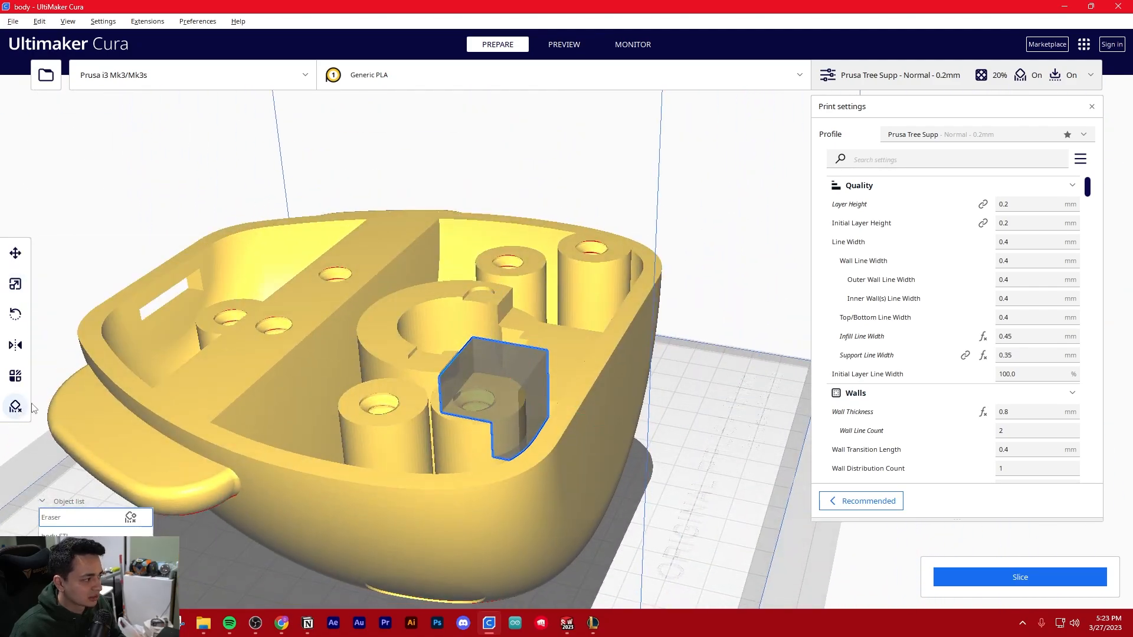
{"action": "left_click", "coordinate": [486, 382]}
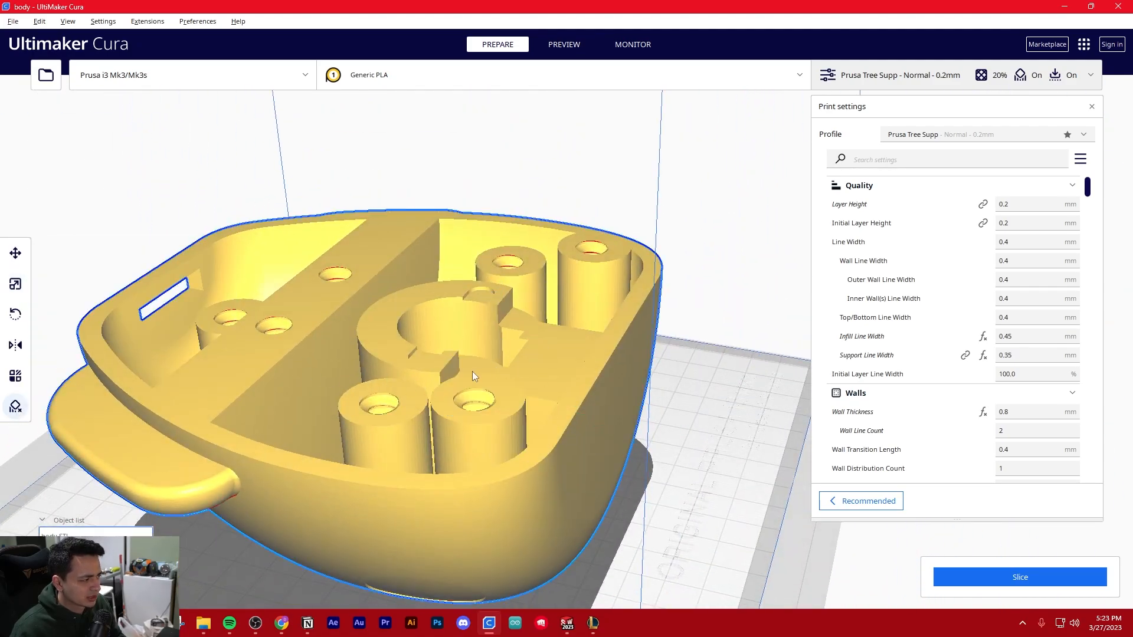
{"action": "left_click", "coordinate": [486, 398]}
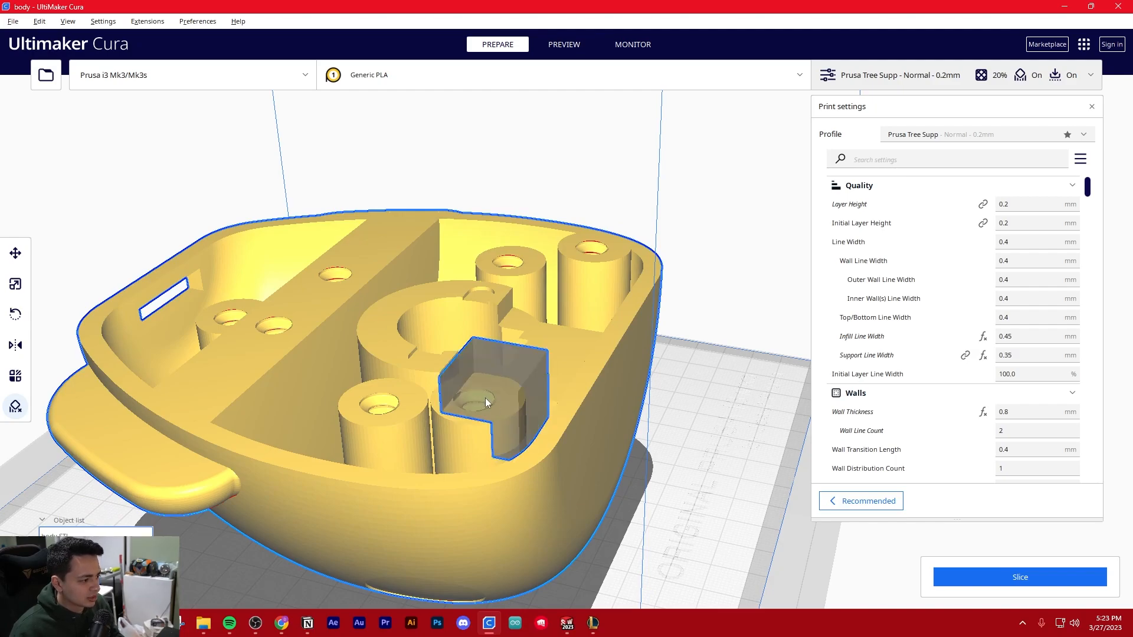
{"action": "mouse_move", "coordinate": [501, 369]}
{"action": "right_mouse_down"}
{"action": "mouse_move", "coordinate": [488, 431]}
{"action": "mouse_move", "coordinate": [480, 413]}
{"action": "mouse_move", "coordinate": [514, 383]}
{"action": "right_mouse_up"}
{"action": "left_click", "coordinate": [513, 385]}
{"action": "left_click", "coordinate": [495, 409]}
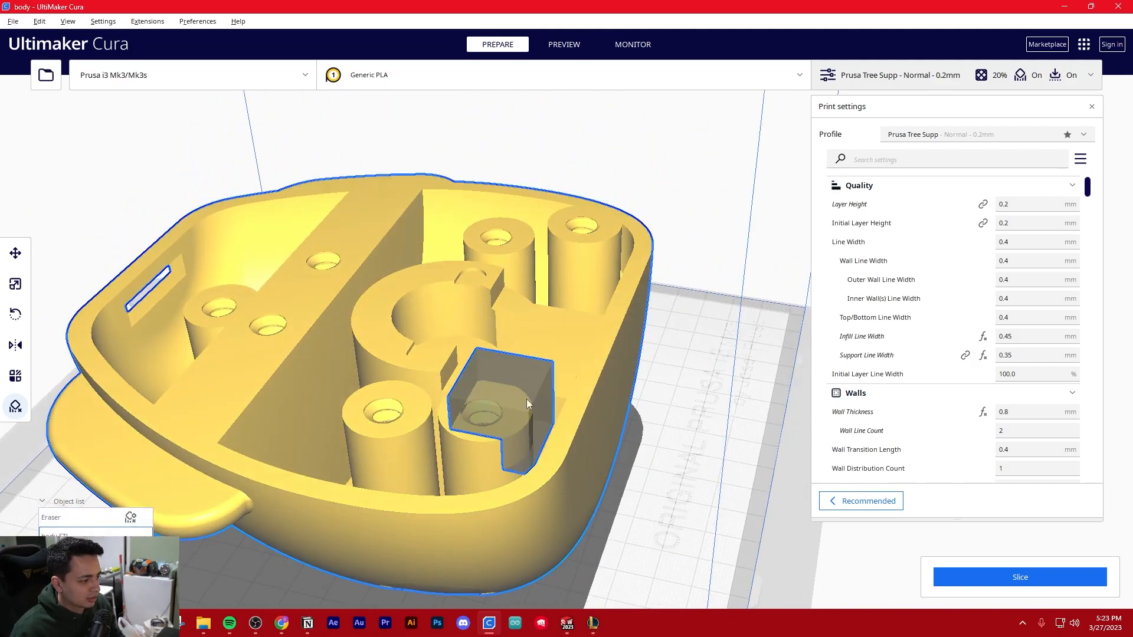
Step: Stretch the support blocker vertically into a tall block, without scaling its width and depth
{"action": "key", "text": "s"}
{"action": "left_click", "coordinate": [512, 391]}
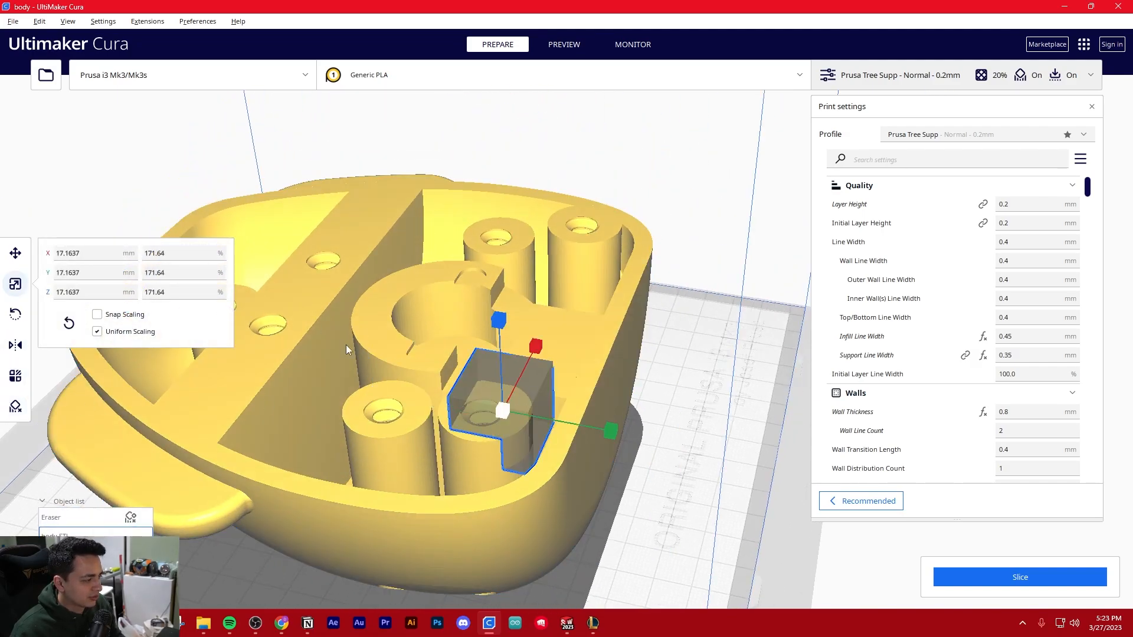
{"action": "right_click_drag", "start_coordinate": [544, 411], "coordinate": [541, 379]}
{"action": "mouse_move", "coordinate": [506, 277]}
{"action": "left_mouse_down"}
{"action": "mouse_move", "coordinate": [503, 207]}
{"action": "mouse_move", "coordinate": [540, 109]}
{"action": "left_mouse_up"}
{"action": "left_click_drag", "start_coordinate": [506, 278], "coordinate": [519, 225]}
{"action": "mouse_move", "coordinate": [548, 283]}
{"action": "right_mouse_down"}
{"action": "mouse_move", "coordinate": [550, 310]}
{"action": "mouse_move", "coordinate": [597, 314]}
{"action": "mouse_move", "coordinate": [592, 288]}
{"action": "right_mouse_up"}
{"action": "left_click_drag", "start_coordinate": [548, 308], "coordinate": [561, 210]}
{"action": "mouse_move", "coordinate": [559, 248]}
{"action": "right_mouse_down"}
{"action": "mouse_move", "coordinate": [553, 387]}
{"action": "mouse_move", "coordinate": [579, 278]}
{"action": "right_mouse_up"}
Step: Lower the blocker and center it over the front-left screw post at about X -37.1, Y 46.1, Z 33.3 mm
{"action": "key", "text": "t"}
{"action": "mouse_move", "coordinate": [555, 274]}
{"action": "left_mouse_down"}
{"action": "mouse_move", "coordinate": [547, 344]}
{"action": "mouse_move", "coordinate": [546, 319]}
{"action": "left_mouse_up"}
{"action": "right_click_drag", "start_coordinate": [547, 319], "coordinate": [625, 457]}
{"action": "left_click_drag", "start_coordinate": [671, 440], "coordinate": [649, 435]}
{"action": "right_click_drag", "start_coordinate": [649, 435], "coordinate": [560, 487]}
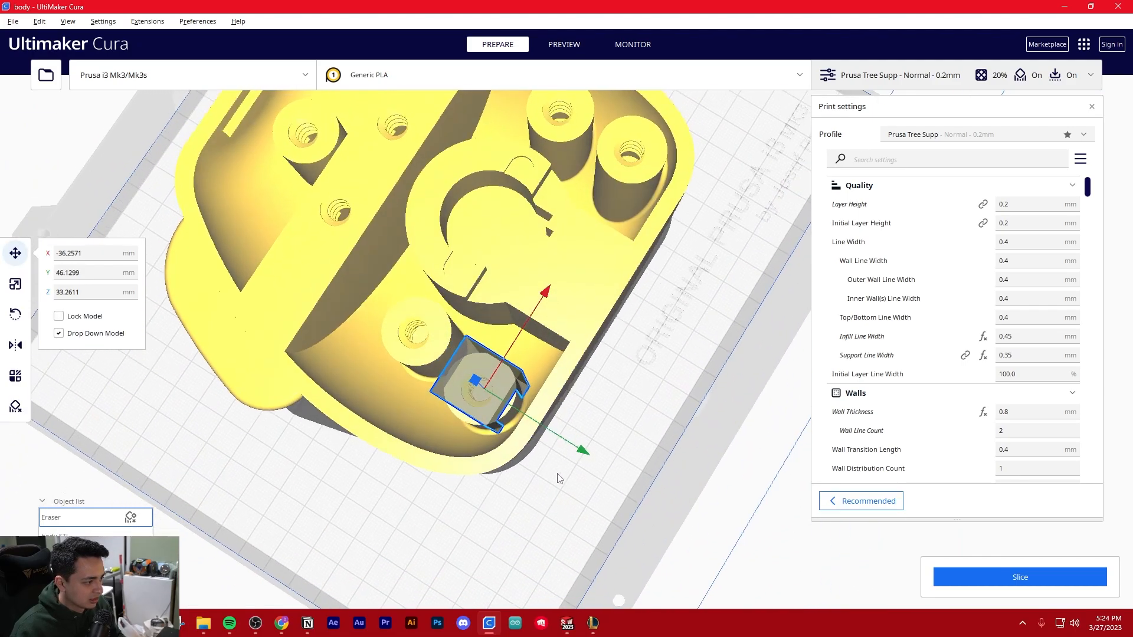
{"action": "left_click_drag", "start_coordinate": [544, 300], "coordinate": [542, 303]}
{"action": "right_click_drag", "start_coordinate": [542, 303], "coordinate": [488, 359]}
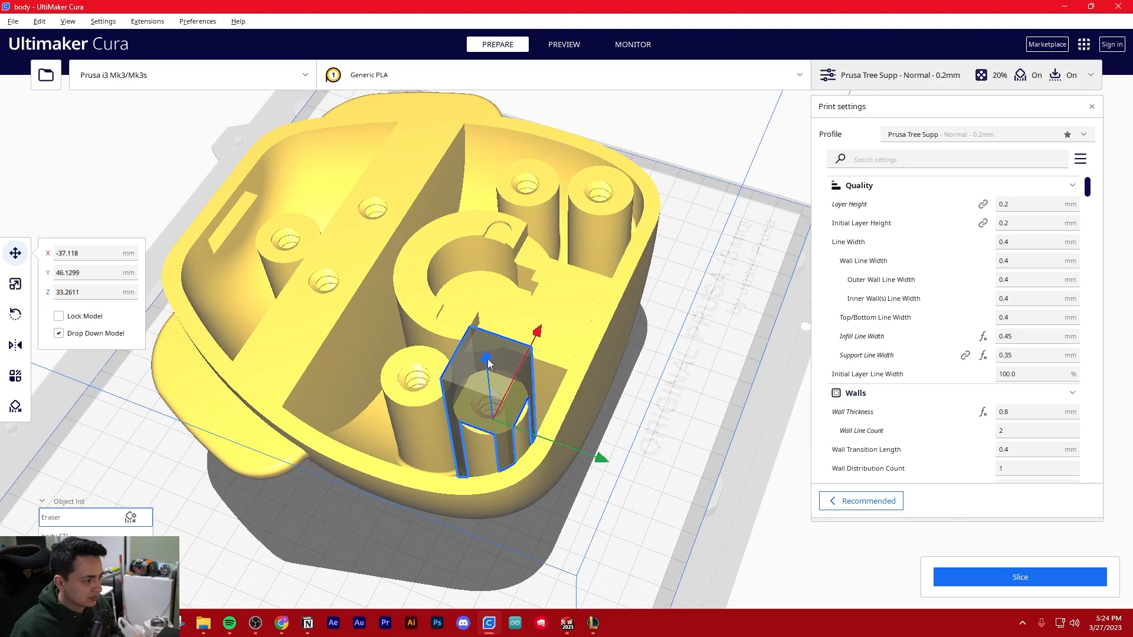
Step: Multiply the positioned support blocker to create four copies
{"action": "left_click", "coordinate": [602, 374]}
{"action": "left_click", "coordinate": [496, 366]}
{"action": "right_click", "coordinate": [495, 366]}
{"action": "left_click", "coordinate": [539, 407]}
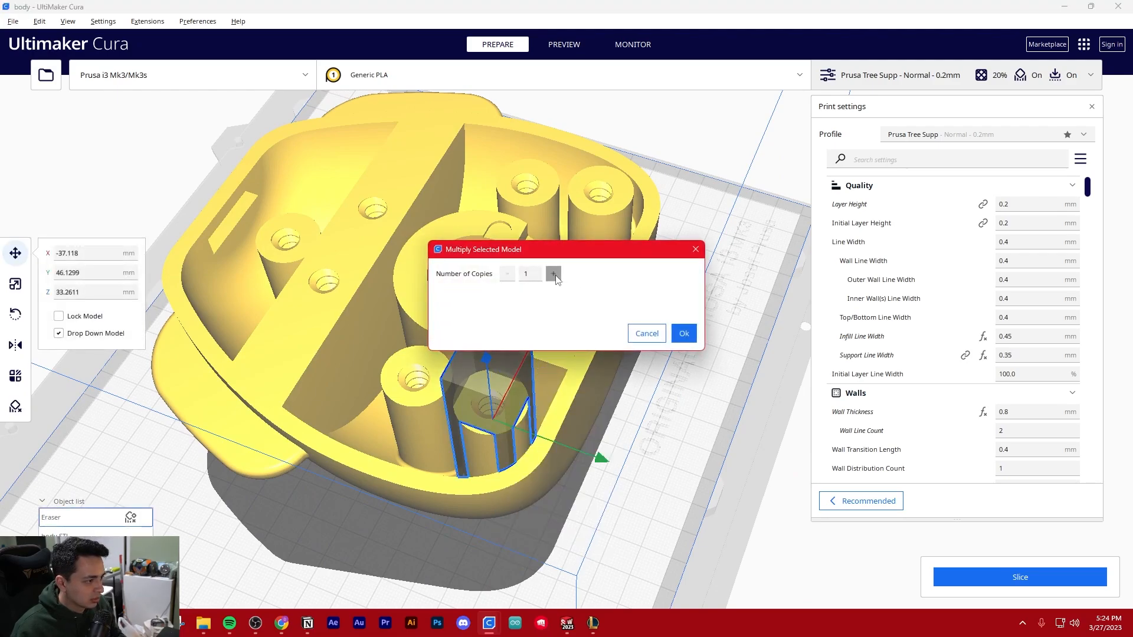
{"action": "left_click", "coordinate": [693, 339]}
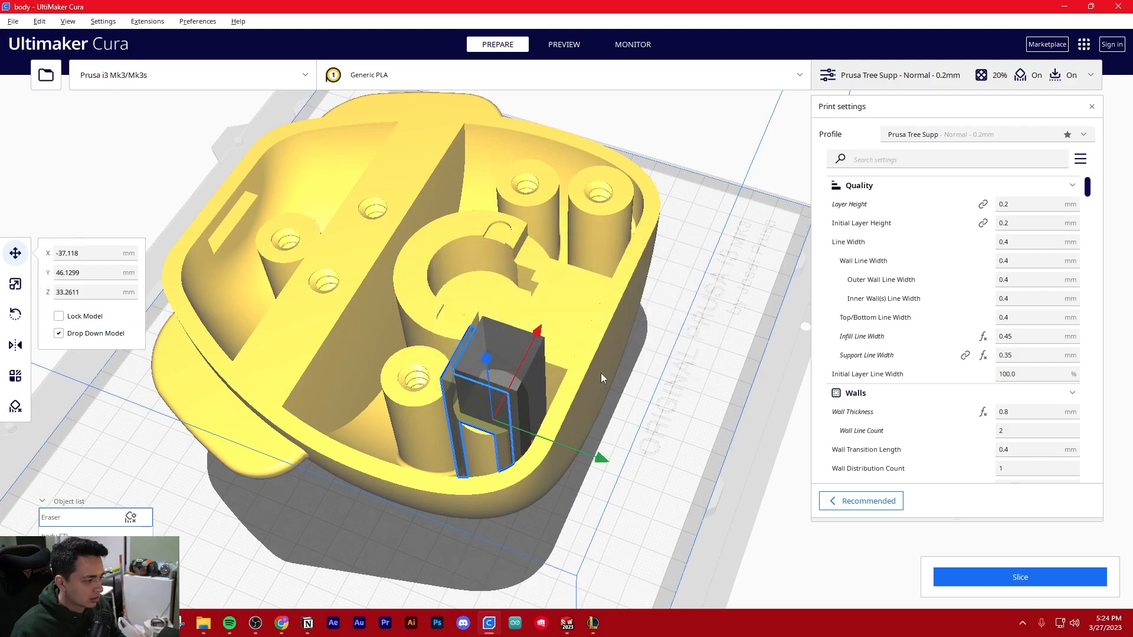
Step: Move one blocker copy onto the front-right screw post, at about X 39.4 mm
{"action": "mouse_move", "coordinate": [538, 376]}
{"action": "right_mouse_down"}
{"action": "mouse_move", "coordinate": [471, 371]}
{"action": "mouse_move", "coordinate": [490, 371]}
{"action": "mouse_move", "coordinate": [481, 382]}
{"action": "right_mouse_up"}
{"action": "scroll", "coordinate": [519, 371], "scroll_direction": "down", "scroll_amount": 3}
{"action": "left_click", "coordinate": [471, 370]}
{"action": "left_click_drag", "start_coordinate": [481, 382], "coordinate": [662, 127]}
{"action": "left_click_drag", "start_coordinate": [737, 236], "coordinate": [735, 234]}
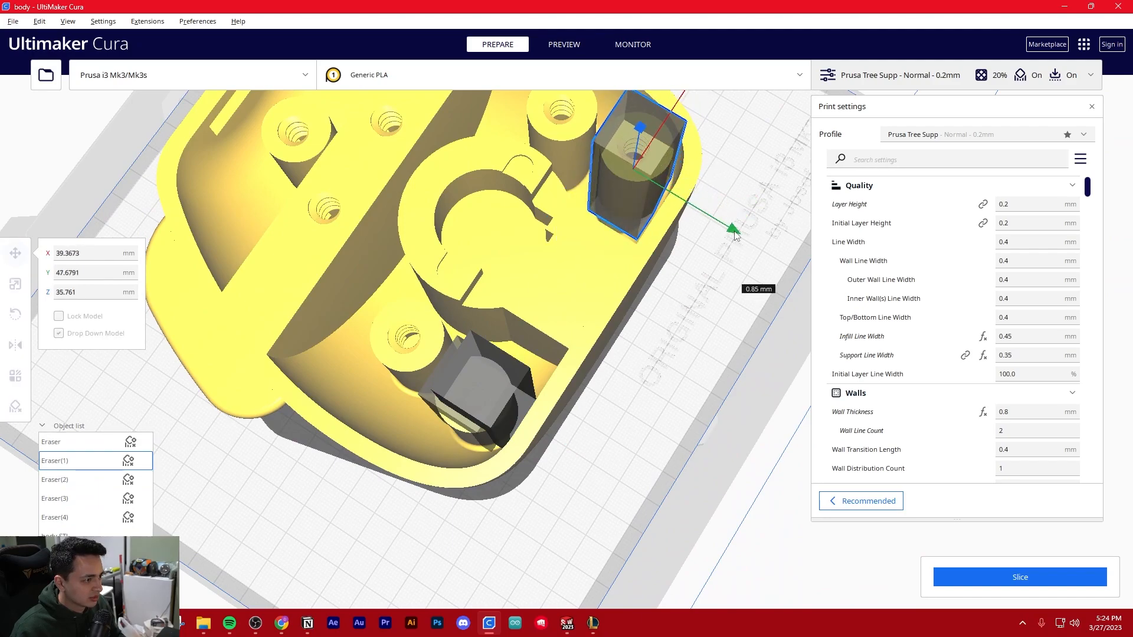
{"action": "right_click_drag", "start_coordinate": [542, 329], "coordinate": [649, 256]}
Step: Move two more blocker copies onto the inner left and inner right screw posts and fine-tune their positions
{"action": "left_click", "coordinate": [540, 357]}
{"action": "left_click_drag", "start_coordinate": [651, 426], "coordinate": [555, 426]}
{"action": "mouse_move", "coordinate": [554, 426]}
{"action": "right_mouse_down"}
{"action": "mouse_move", "coordinate": [543, 444]}
{"action": "mouse_move", "coordinate": [575, 367]}
{"action": "mouse_move", "coordinate": [445, 411]}
{"action": "mouse_move", "coordinate": [533, 398]}
{"action": "mouse_move", "coordinate": [577, 442]}
{"action": "mouse_move", "coordinate": [458, 416]}
{"action": "mouse_move", "coordinate": [447, 447]}
{"action": "right_mouse_up"}
{"action": "left_click", "coordinate": [508, 364]}
{"action": "left_click_drag", "start_coordinate": [548, 319], "coordinate": [674, 179]}
{"action": "mouse_move", "coordinate": [674, 179]}
{"action": "right_mouse_down"}
{"action": "mouse_move", "coordinate": [659, 362]}
{"action": "mouse_move", "coordinate": [720, 386]}
{"action": "right_mouse_up"}
{"action": "left_click_drag", "start_coordinate": [747, 424], "coordinate": [654, 424]}
{"action": "mouse_move", "coordinate": [654, 425]}
{"action": "right_mouse_down"}
{"action": "mouse_move", "coordinate": [465, 437]}
{"action": "mouse_move", "coordinate": [397, 487]}
{"action": "right_mouse_up"}
{"action": "mouse_move", "coordinate": [719, 321]}
{"action": "left_mouse_down"}
{"action": "mouse_move", "coordinate": [750, 323]}
{"action": "mouse_move", "coordinate": [735, 322]}
{"action": "left_mouse_up"}
{"action": "mouse_move", "coordinate": [735, 322]}
{"action": "right_mouse_down"}
{"action": "mouse_move", "coordinate": [665, 303]}
{"action": "mouse_move", "coordinate": [671, 365]}
{"action": "mouse_move", "coordinate": [579, 382]}
{"action": "mouse_move", "coordinate": [604, 334]}
{"action": "right_mouse_up"}
{"action": "left_click", "coordinate": [604, 334]}
{"action": "left_click_drag", "start_coordinate": [715, 357], "coordinate": [711, 356]}
{"action": "mouse_move", "coordinate": [599, 400]}
{"action": "right_mouse_down"}
{"action": "mouse_move", "coordinate": [591, 347]}
{"action": "mouse_move", "coordinate": [608, 406]}
{"action": "right_mouse_up"}
Step: Move the remaining blocker copy back over the left screw hole in the body's flat cross bridge
{"action": "left_click", "coordinate": [626, 454]}
{"action": "left_click_drag", "start_coordinate": [747, 479], "coordinate": [602, 489]}
{"action": "right_click_drag", "start_coordinate": [582, 456], "coordinate": [364, 349]}
{"action": "left_click", "coordinate": [548, 317]}
{"action": "left_click", "coordinate": [426, 293]}
Step: Multiply the front-left support blocker again to get copies for the uncovered rear screw holes
{"action": "mouse_move", "coordinate": [546, 317]}
{"action": "right_mouse_down"}
{"action": "mouse_move", "coordinate": [382, 382]}
{"action": "mouse_move", "coordinate": [574, 405]}
{"action": "right_mouse_up"}
{"action": "left_click", "coordinate": [553, 505]}
{"action": "scroll", "coordinate": [438, 497], "scroll_direction": "up", "scroll_amount": 3}
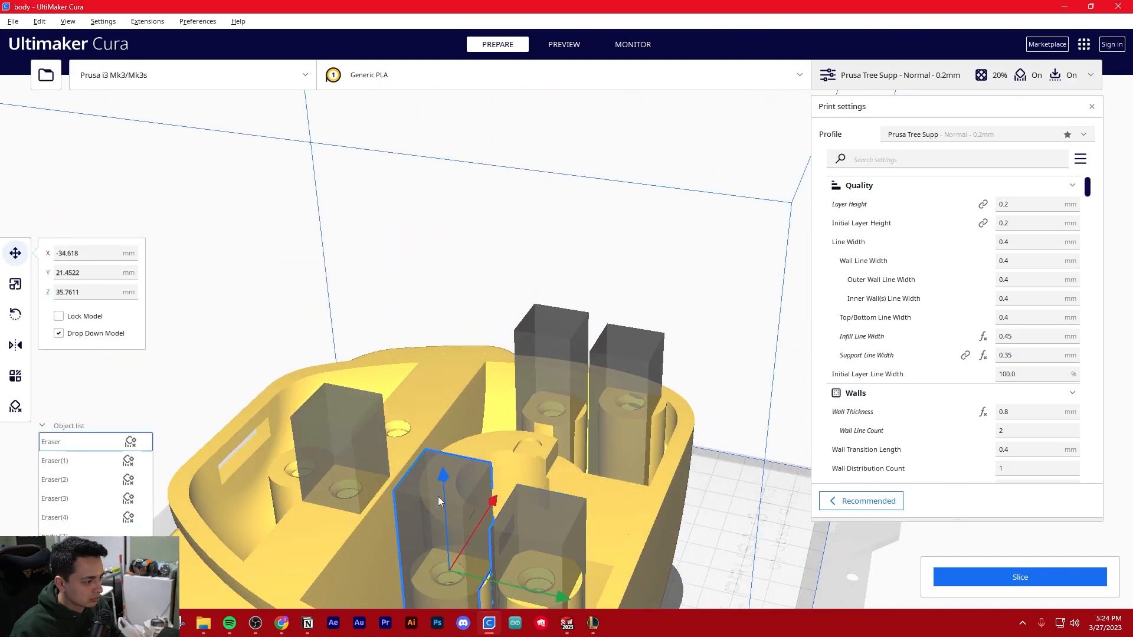
{"action": "right_click", "coordinate": [536, 532]}
{"action": "left_click", "coordinate": [609, 459]}
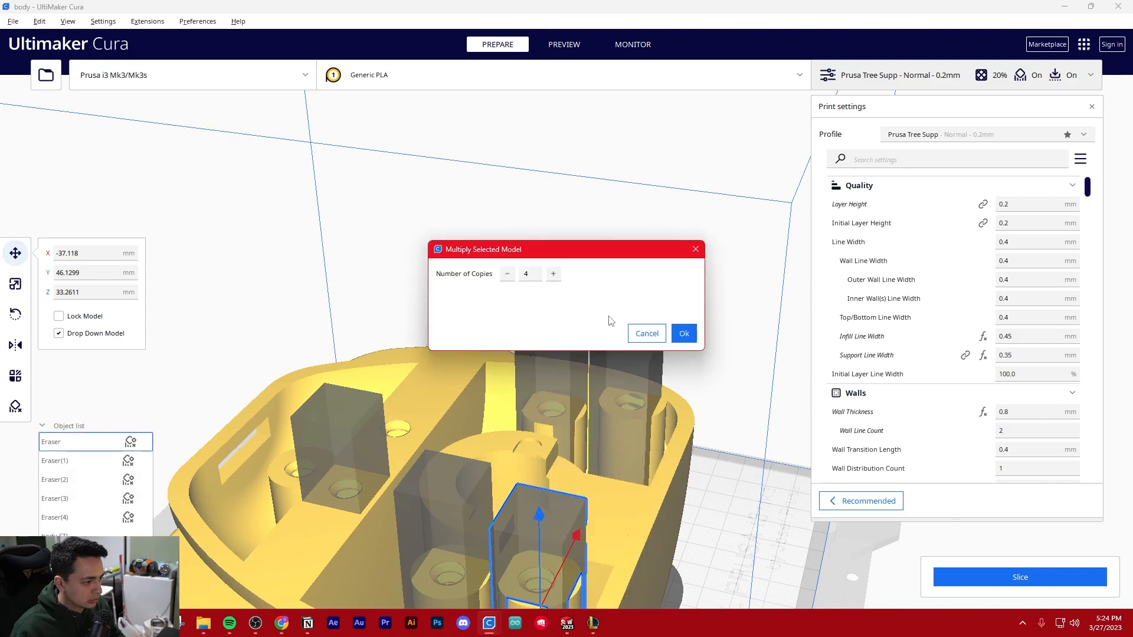
{"action": "left_click", "coordinate": [684, 334]}
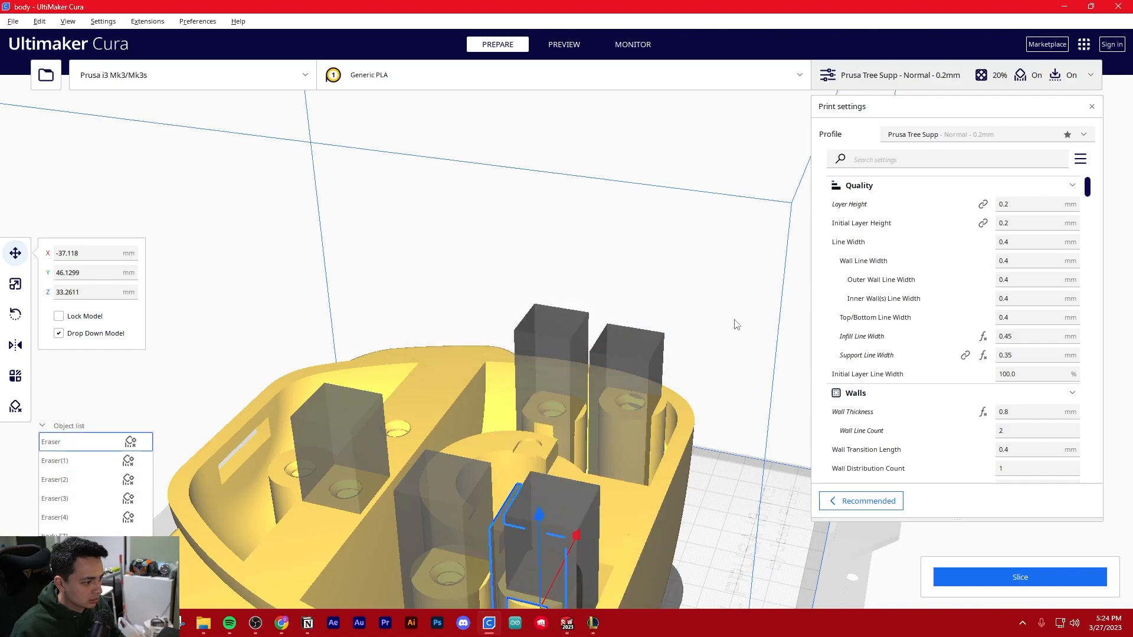
Step: Move one of the new blocker copies onto a free screw hole in the rear part of the body
{"action": "left_click", "coordinate": [543, 476]}
{"action": "mouse_move", "coordinate": [544, 475]}
{"action": "right_mouse_down"}
{"action": "mouse_move", "coordinate": [438, 540]}
{"action": "mouse_move", "coordinate": [440, 486]}
{"action": "right_mouse_up"}
{"action": "mouse_move", "coordinate": [527, 496]}
{"action": "left_mouse_down"}
{"action": "mouse_move", "coordinate": [687, 434]}
{"action": "mouse_move", "coordinate": [677, 438]}
{"action": "left_mouse_up"}
{"action": "left_click_drag", "start_coordinate": [680, 527], "coordinate": [527, 434]}
{"action": "left_click_drag", "start_coordinate": [578, 265], "coordinate": [551, 278]}
{"action": "left_click_drag", "start_coordinate": [517, 402], "coordinate": [512, 398]}
Step: Move another new blocker copy onto the last uncovered rear screw hole and center it there
{"action": "left_click", "coordinate": [416, 555]}
{"action": "right_click_drag", "start_coordinate": [426, 527], "coordinate": [610, 519]}
{"action": "scroll", "coordinate": [610, 519], "scroll_direction": "down", "scroll_amount": 3}
{"action": "left_click_drag", "start_coordinate": [673, 530], "coordinate": [453, 513]}
{"action": "mouse_move", "coordinate": [502, 395]}
{"action": "right_mouse_down"}
{"action": "mouse_move", "coordinate": [513, 467]}
{"action": "mouse_move", "coordinate": [402, 444]}
{"action": "mouse_move", "coordinate": [389, 401]}
{"action": "right_mouse_up"}
{"action": "left_click_drag", "start_coordinate": [397, 453], "coordinate": [400, 422]}
{"action": "left_click_drag", "start_coordinate": [513, 493], "coordinate": [502, 488]}
{"action": "mouse_move", "coordinate": [500, 487]}
{"action": "right_mouse_down"}
{"action": "mouse_move", "coordinate": [356, 554]}
{"action": "mouse_move", "coordinate": [268, 544]}
{"action": "right_mouse_up"}
{"action": "middle_click_drag", "start_coordinate": [602, 307], "coordinate": [619, 433]}
{"action": "right_click_drag", "start_coordinate": [620, 434], "coordinate": [552, 466]}
{"action": "scroll", "coordinate": [552, 466], "scroll_direction": "up", "scroll_amount": 2}
{"action": "left_click_drag", "start_coordinate": [554, 352], "coordinate": [598, 349]}
{"action": "scroll", "coordinate": [590, 378], "scroll_direction": "down", "scroll_amount": 3}
Step: Check the front blockers and nudge the front-right one so it sits centered over its screw post
{"action": "right_click_drag", "start_coordinate": [546, 467], "coordinate": [563, 360]}
{"action": "scroll", "coordinate": [523, 493], "scroll_direction": "down", "scroll_amount": 3}
{"action": "right_click_drag", "start_coordinate": [523, 493], "coordinate": [566, 505]}
{"action": "left_click", "coordinate": [566, 501]}
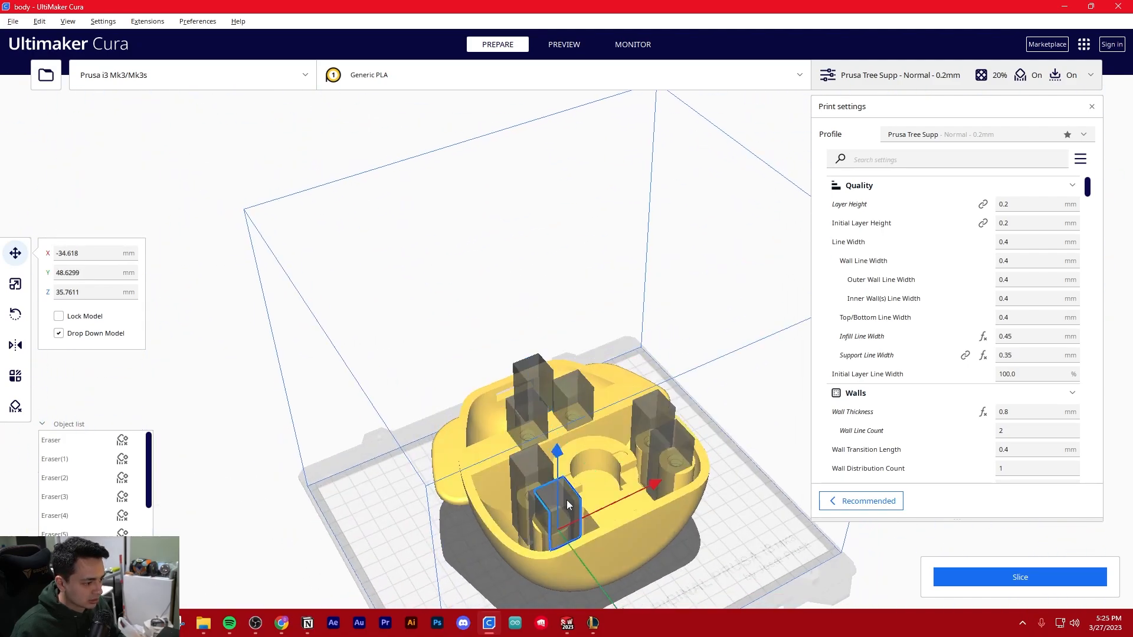
{"action": "left_click", "coordinate": [649, 484]}
{"action": "scroll", "coordinate": [649, 484], "scroll_direction": "up", "scroll_amount": 3}
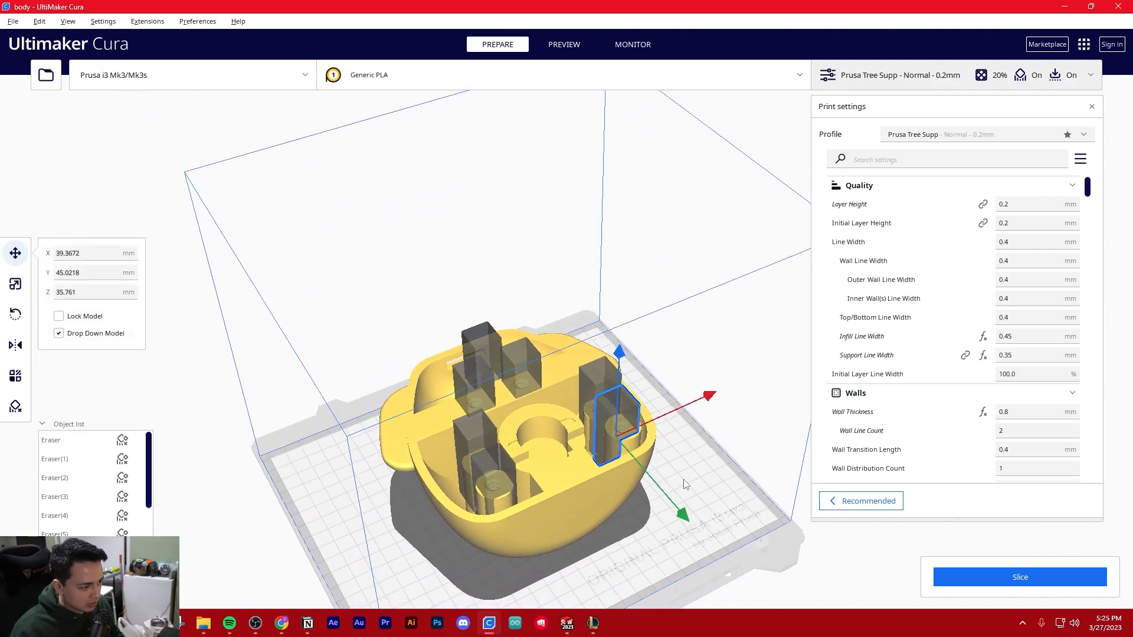
{"action": "scroll", "coordinate": [682, 511], "scroll_direction": "down", "scroll_amount": 3}
{"action": "right_click_drag", "start_coordinate": [682, 511], "coordinate": [593, 540]}
{"action": "left_click_drag", "start_coordinate": [623, 357], "coordinate": [637, 356]}
{"action": "left_click_drag", "start_coordinate": [524, 454], "coordinate": [530, 462]}
Step: Shift the inner left blocker sideways to about X -31.4 mm so it fully covers its screw post
{"action": "mouse_move", "coordinate": [612, 389]}
{"action": "right_mouse_down"}
{"action": "mouse_move", "coordinate": [366, 320]}
{"action": "mouse_move", "coordinate": [347, 230]}
{"action": "mouse_move", "coordinate": [634, 278]}
{"action": "mouse_move", "coordinate": [637, 357]}
{"action": "mouse_move", "coordinate": [478, 402]}
{"action": "mouse_move", "coordinate": [495, 424]}
{"action": "right_mouse_up"}
{"action": "scroll", "coordinate": [476, 399], "scroll_direction": "up", "scroll_amount": 6}
{"action": "left_click", "coordinate": [407, 340]}
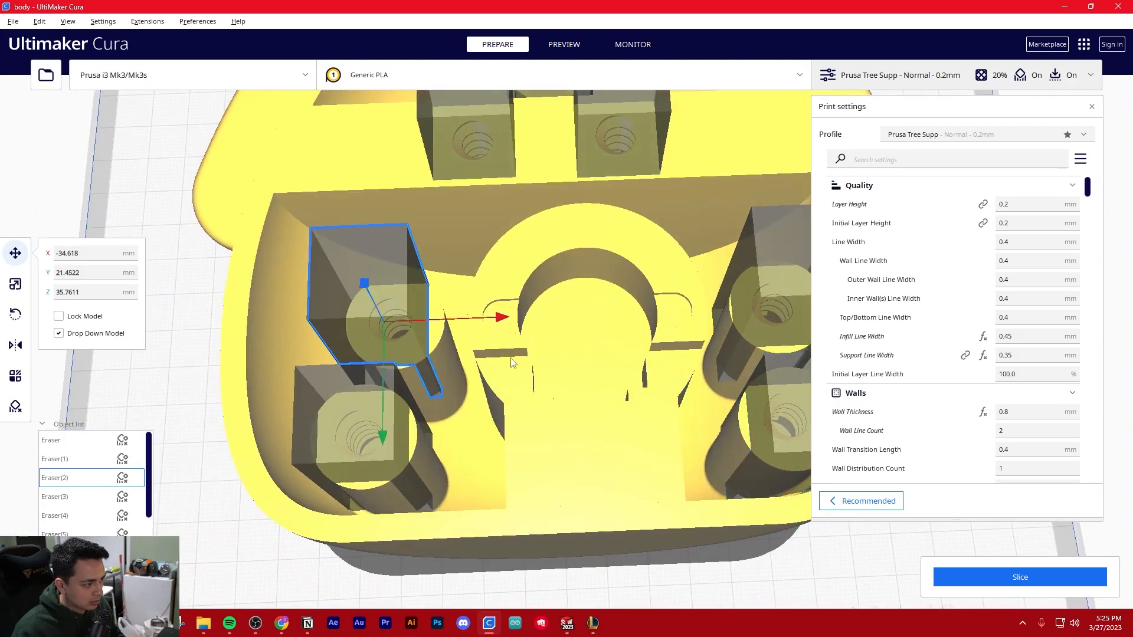
{"action": "left_click_drag", "start_coordinate": [502, 320], "coordinate": [535, 322]}
{"action": "mouse_move", "coordinate": [535, 322]}
{"action": "right_mouse_down"}
{"action": "mouse_move", "coordinate": [580, 263]}
{"action": "mouse_move", "coordinate": [734, 264]}
{"action": "mouse_move", "coordinate": [832, 288]}
{"action": "right_mouse_up"}
{"action": "right_click_drag", "start_coordinate": [472, 393], "coordinate": [463, 364]}
{"action": "scroll", "coordinate": [464, 363], "scroll_direction": "down", "scroll_amount": 4}
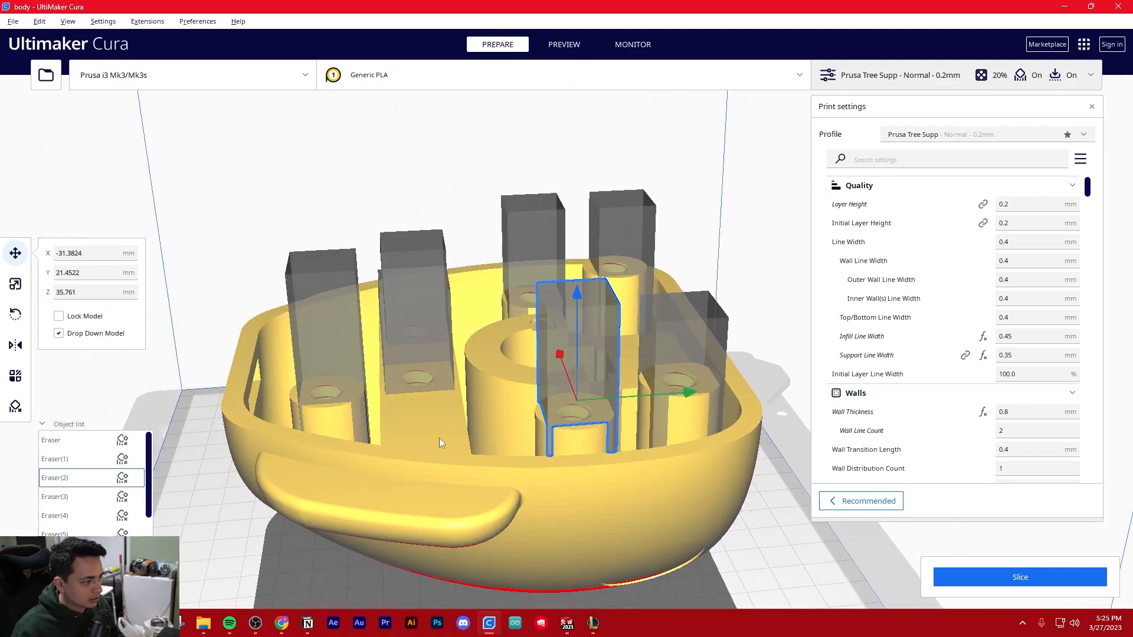
{"action": "right_click_drag", "start_coordinate": [433, 442], "coordinate": [424, 390]}
{"action": "left_click", "coordinate": [318, 293]}
{"action": "mouse_move", "coordinate": [318, 294]}
{"action": "right_mouse_down"}
{"action": "mouse_move", "coordinate": [446, 304]}
{"action": "mouse_move", "coordinate": [423, 270]}
{"action": "right_mouse_up"}
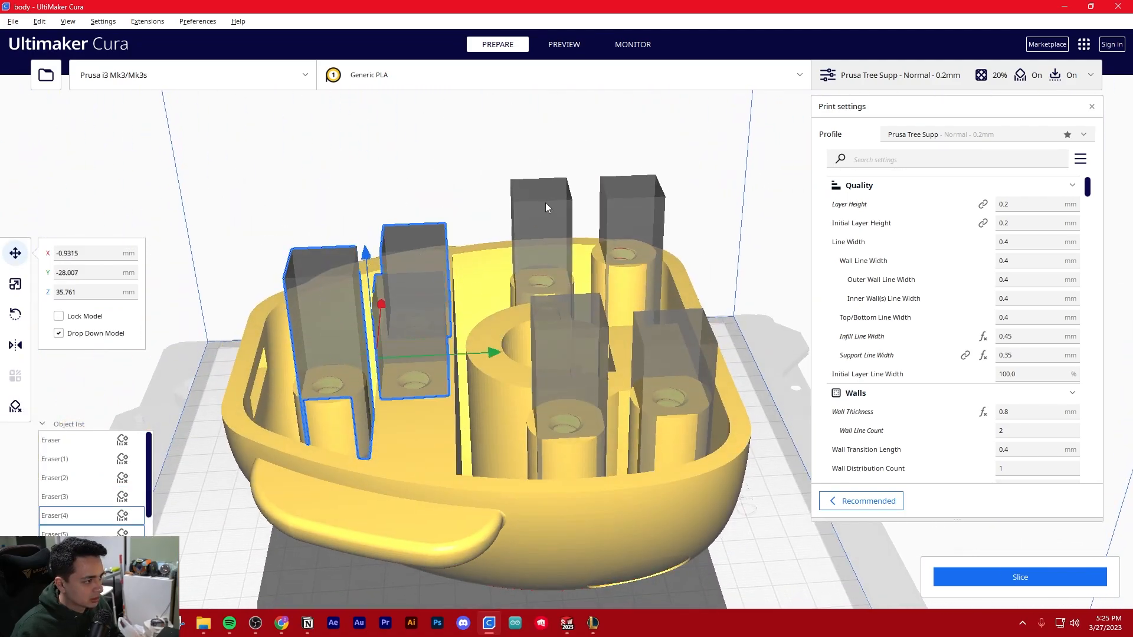
{"action": "left_click", "coordinate": [545, 203], "text": "ctrl"}
{"action": "left_click", "coordinate": [640, 234], "text": "ctrl"}
{"action": "left_click", "coordinate": [320, 308]}
Step: Lower the three rear support blockers over their screw holes, placing the left bridge one at about Z 27.5 mm
{"action": "left_click", "coordinate": [347, 314]}
{"action": "right_click_drag", "start_coordinate": [349, 318], "coordinate": [342, 279]}
{"action": "left_click_drag", "start_coordinate": [323, 237], "coordinate": [324, 281]}
{"action": "right_click_drag", "start_coordinate": [324, 283], "coordinate": [327, 350]}
{"action": "left_click", "coordinate": [413, 262]}
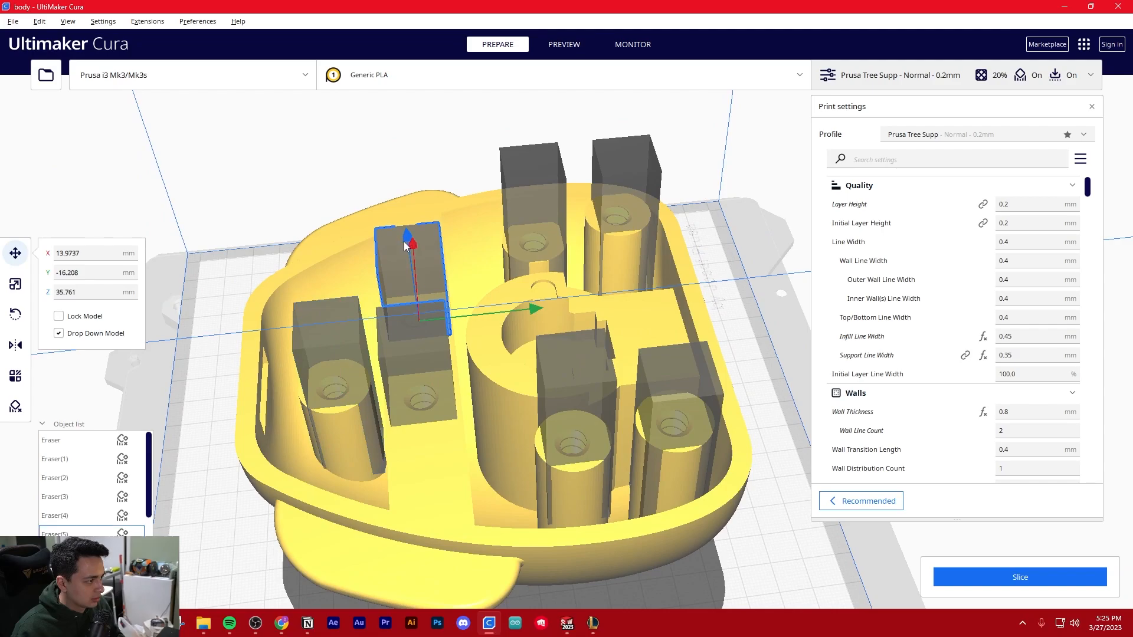
{"action": "right_click_drag", "start_coordinate": [406, 245], "coordinate": [359, 273]}
{"action": "left_click_drag", "start_coordinate": [499, 178], "coordinate": [502, 195]}
{"action": "left_click", "coordinate": [422, 239]}
{"action": "left_click_drag", "start_coordinate": [417, 210], "coordinate": [419, 237]}
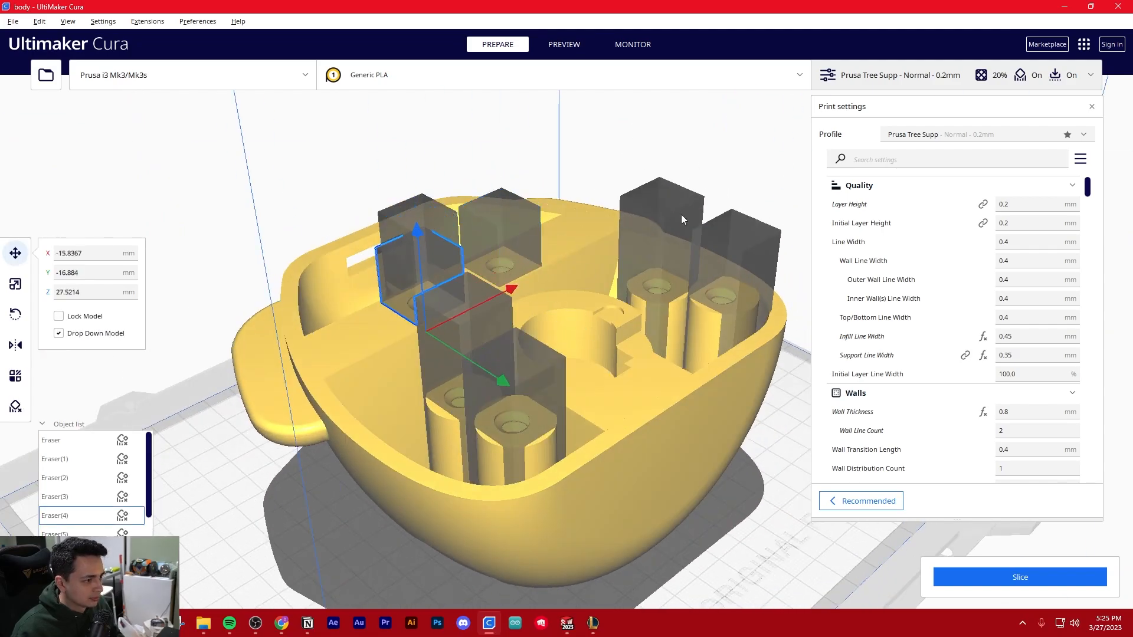
Step: Lower two of the front screw-post blockers slightly so they reach deeper over their posts
{"action": "left_click", "coordinate": [681, 219]}
{"action": "left_click_drag", "start_coordinate": [569, 203], "coordinate": [569, 216]}
{"action": "left_click", "coordinate": [543, 271]}
{"action": "left_click_drag", "start_coordinate": [544, 269], "coordinate": [544, 288]}
{"action": "left_click", "coordinate": [505, 341]}
{"action": "right_click_drag", "start_coordinate": [507, 413], "coordinate": [253, 538]}
Step: Slice the body with the support blockers in place
{"action": "left_click", "coordinate": [1043, 581]}
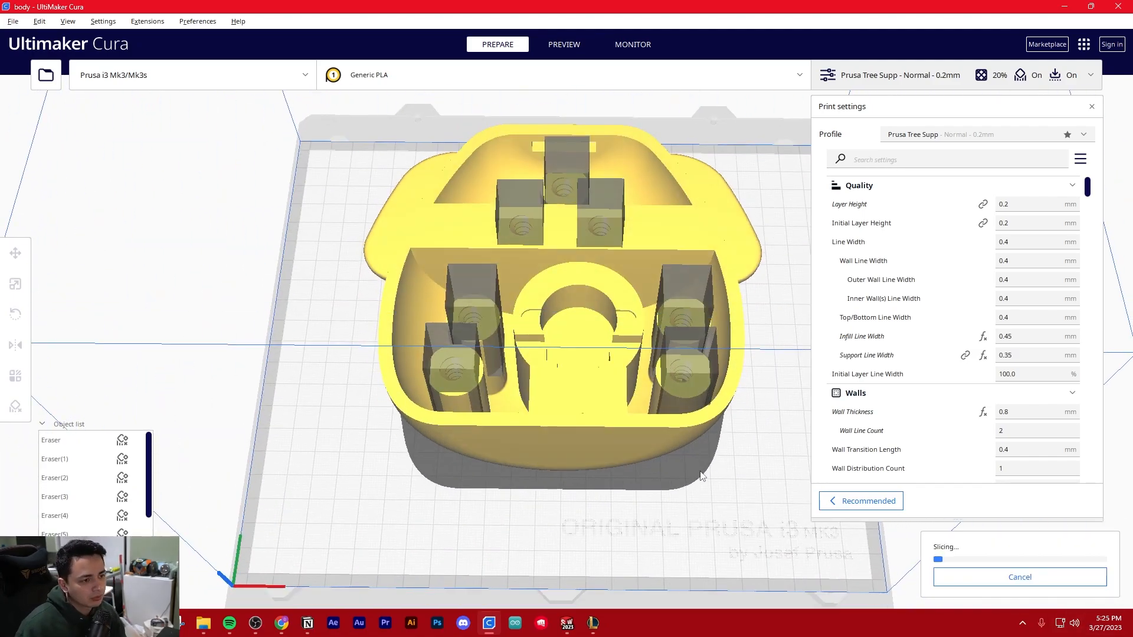
{"action": "scroll", "coordinate": [699, 476], "scroll_direction": "down", "scroll_amount": 6}
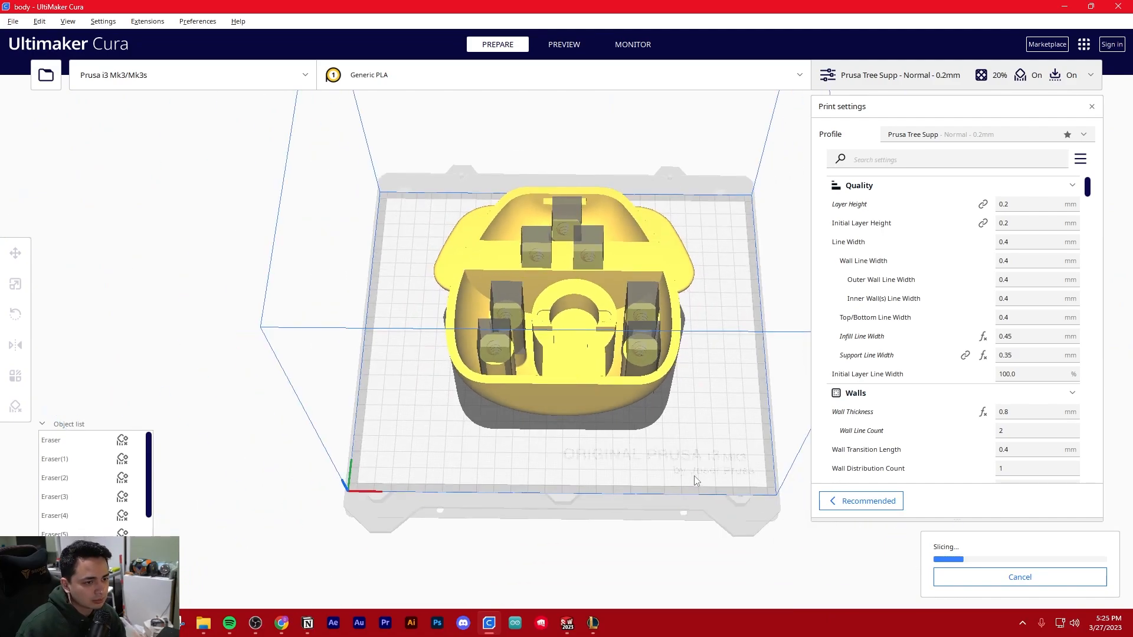
{"action": "scroll", "coordinate": [697, 481], "scroll_direction": "up", "scroll_amount": 2}
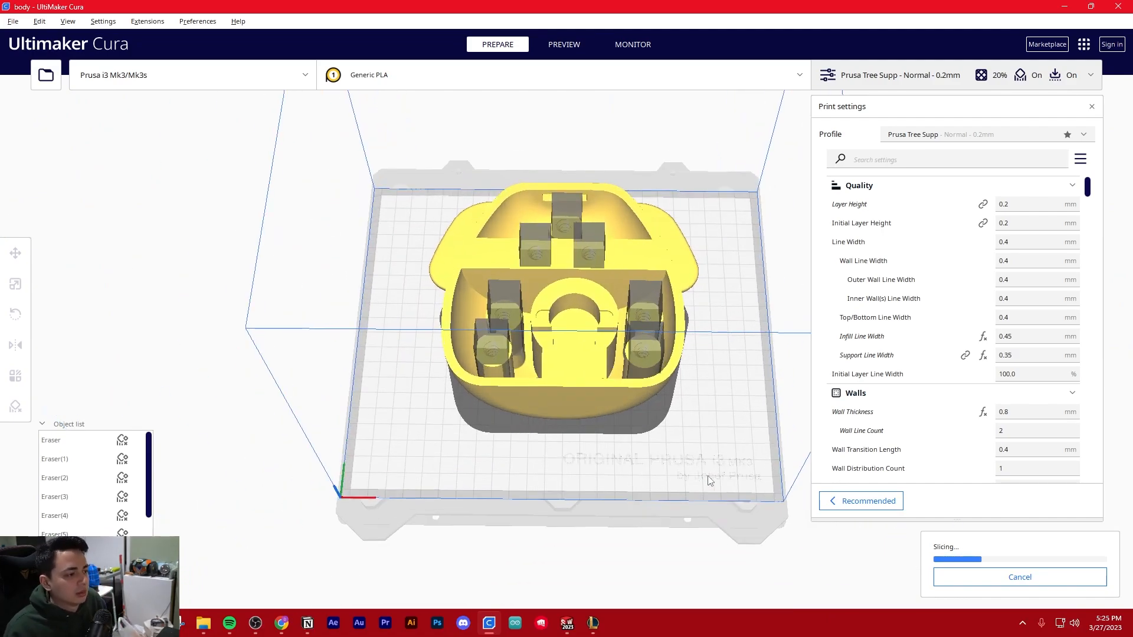
{"action": "middle_click_drag", "start_coordinate": [702, 460], "coordinate": [526, 530]}
{"action": "scroll", "coordinate": [526, 530], "scroll_direction": "up", "scroll_amount": 3}
{"action": "scroll", "coordinate": [536, 527], "scroll_direction": "down", "scroll_amount": 3}
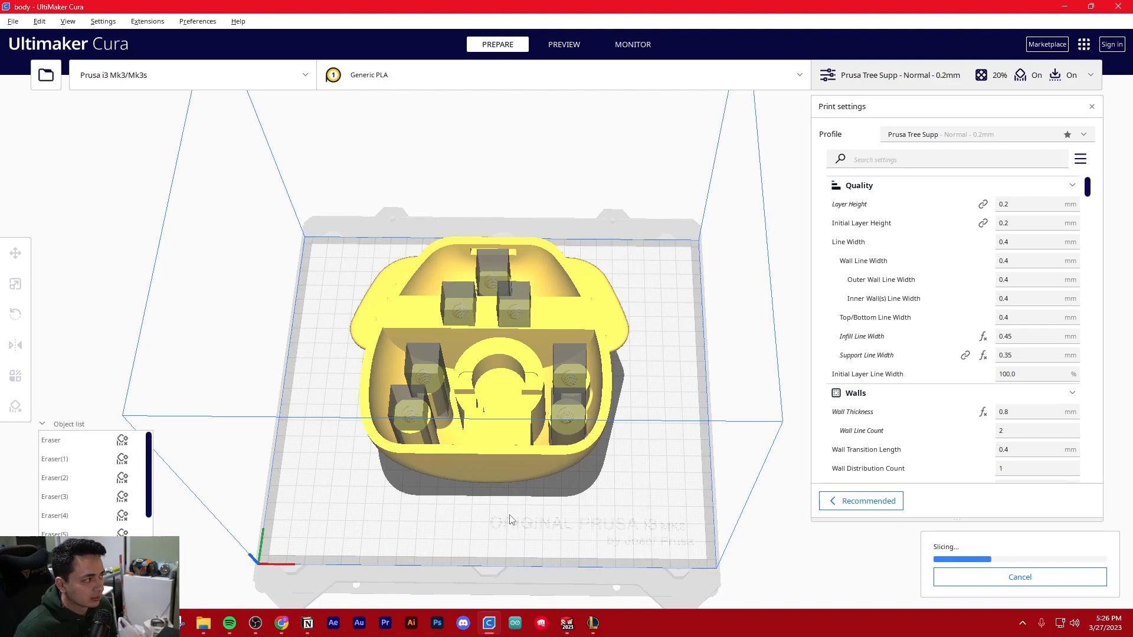
{"action": "scroll", "coordinate": [511, 519], "scroll_direction": "up", "scroll_amount": 2}
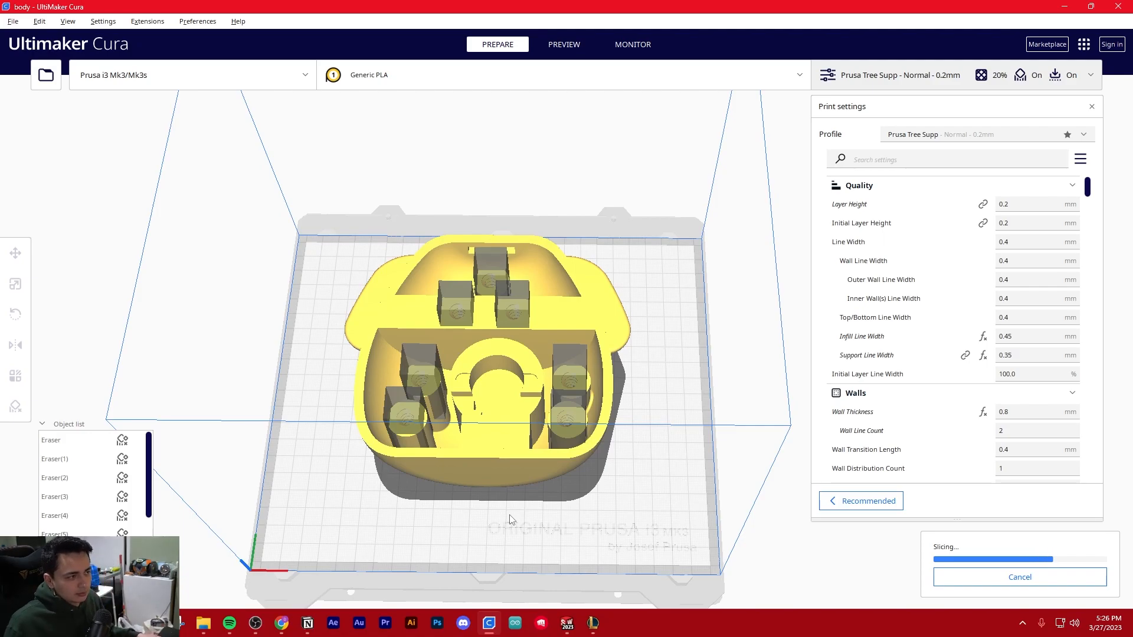
{"action": "scroll", "coordinate": [587, 348], "scroll_direction": "up", "scroll_amount": 5}
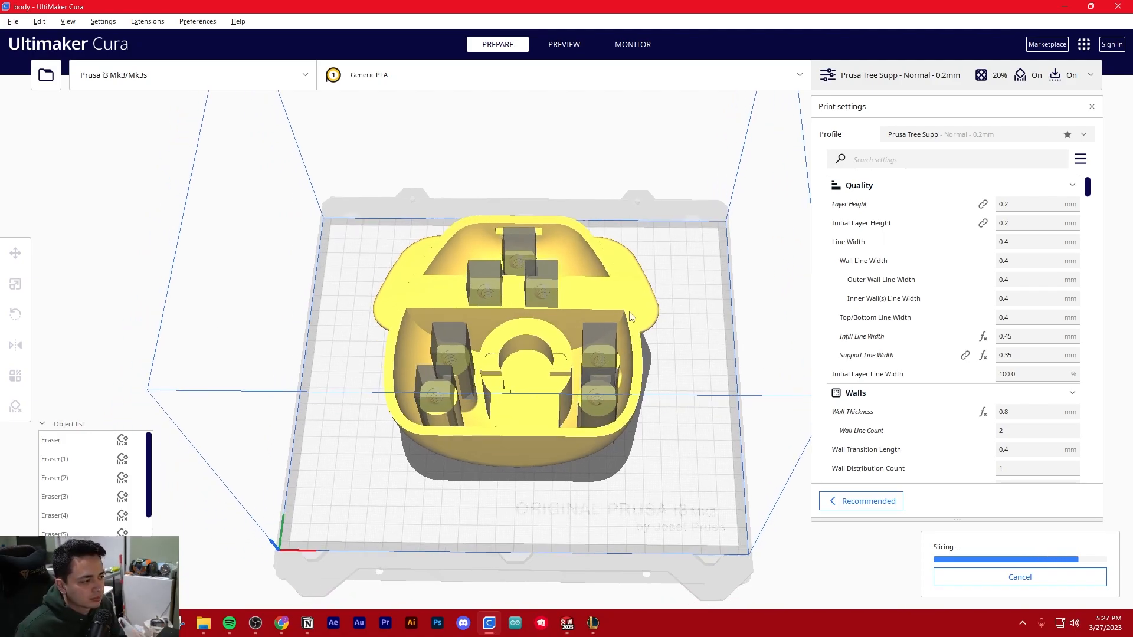
{"action": "right_click_drag", "start_coordinate": [583, 351], "coordinate": [590, 278]}
Step: Preview the sliced body with all layers shown and examine the supports and screw holes
{"action": "left_click", "coordinate": [564, 46]}
{"action": "right_click_drag", "start_coordinate": [655, 341], "coordinate": [607, 302]}
{"action": "left_click_drag", "start_coordinate": [1120, 183], "coordinate": [1128, 144]}
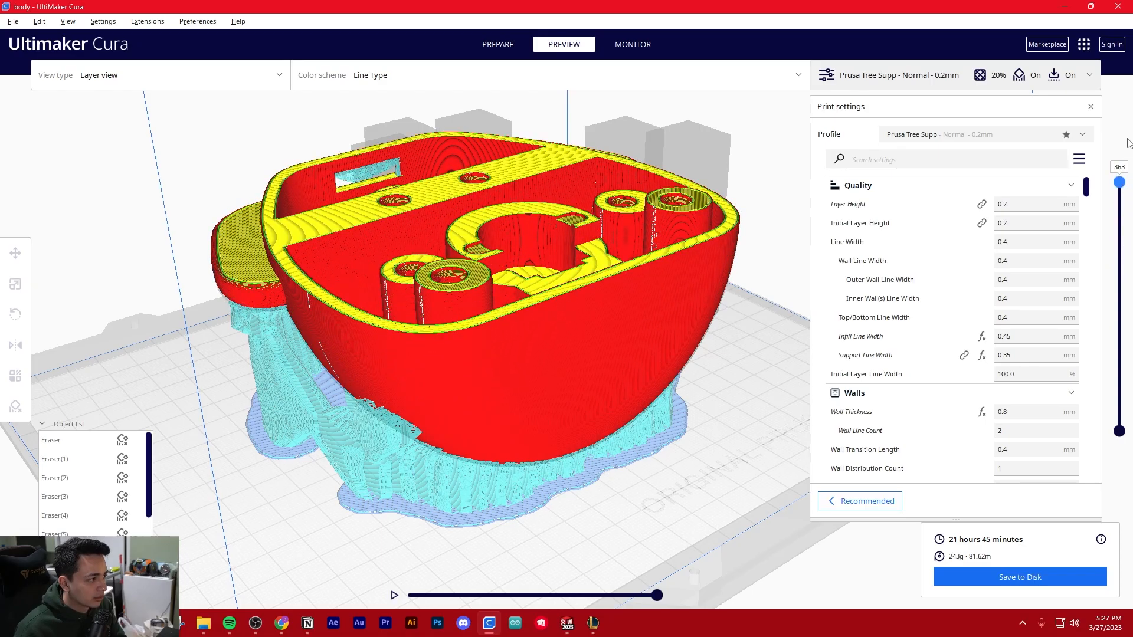
{"action": "right_click_drag", "start_coordinate": [555, 448], "coordinate": [637, 479]}
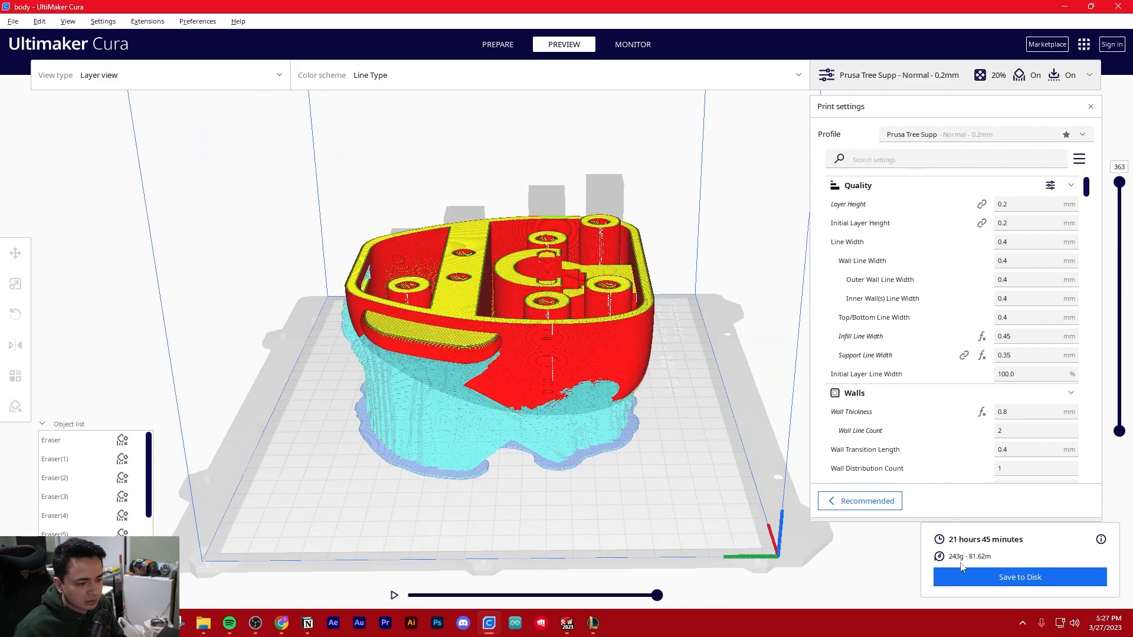
Step: Leave the sliced preview and remove the body and its support blockers from the build plate
{"action": "right_click_drag", "start_coordinate": [590, 425], "coordinate": [549, 295]}
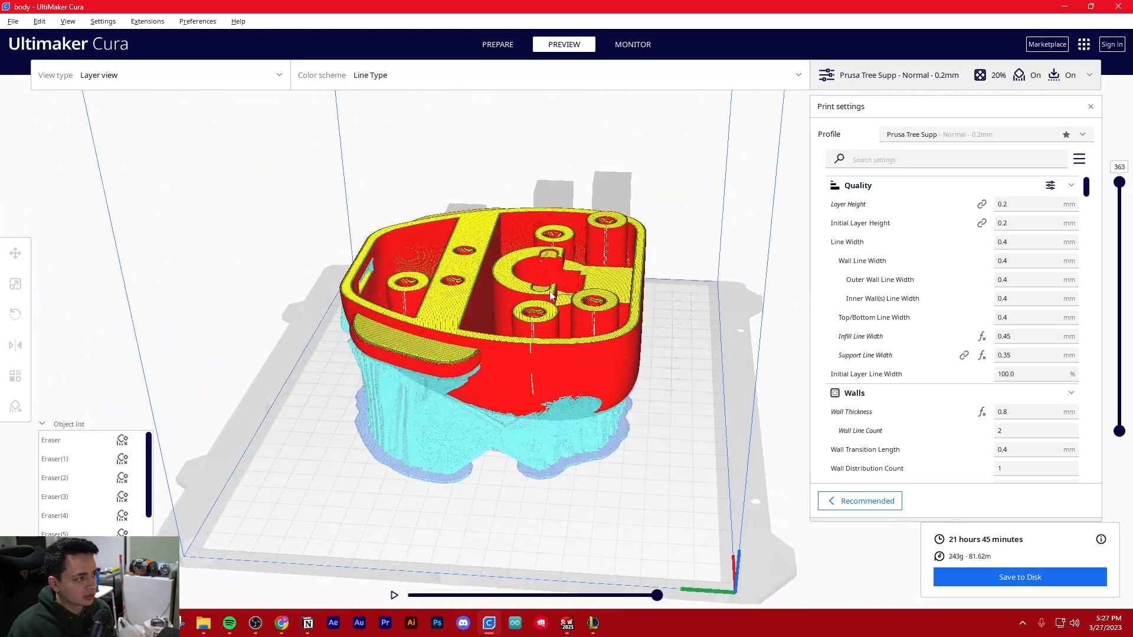
{"action": "scroll", "coordinate": [661, 358], "scroll_direction": "down", "scroll_amount": 5}
{"action": "left_click", "coordinate": [512, 48]}
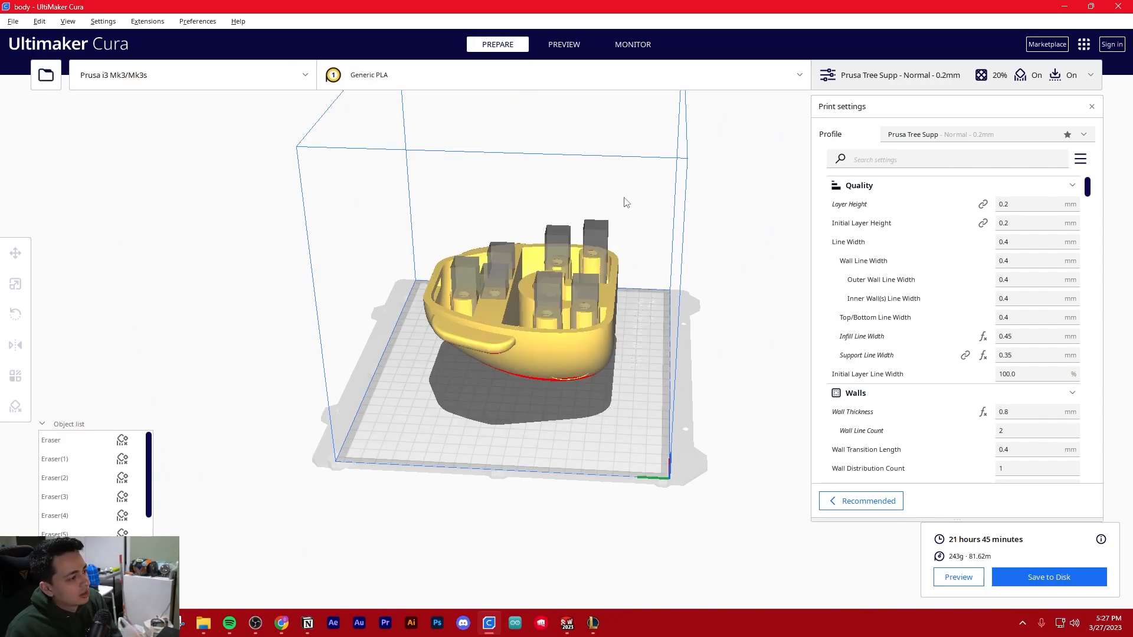
{"action": "right_click_drag", "start_coordinate": [608, 199], "coordinate": [480, 265]}
{"action": "left_click", "coordinate": [411, 227]}
{"action": "key", "text": "Delete"}
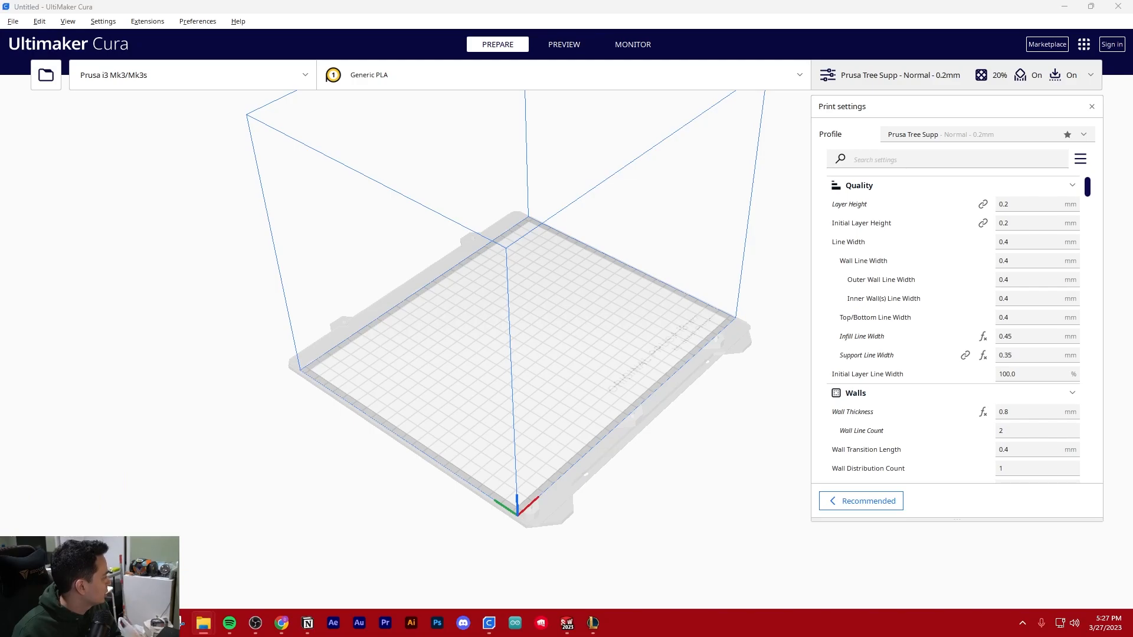
Step: Load the left and right foot STL models onto the empty build plate
{"action": "left_click_drag", "start_coordinate": [0, 253], "coordinate": [488, 260]}
{"action": "right_click_drag", "start_coordinate": [454, 331], "coordinate": [413, 319]}
{"action": "scroll", "coordinate": [535, 354], "scroll_direction": "up", "scroll_amount": 3}
{"action": "right_click_drag", "start_coordinate": [536, 354], "coordinate": [314, 370]}
{"action": "scroll", "coordinate": [413, 348], "scroll_direction": "up", "scroll_amount": 3}
Step: Lay the left foot flat on its sole by aligning the sole face with the build plate
{"action": "left_click", "coordinate": [478, 332]}
{"action": "right_click_drag", "start_coordinate": [478, 330], "coordinate": [500, 314]}
{"action": "left_click", "coordinate": [16, 315]}
{"action": "left_click", "coordinate": [138, 282]}
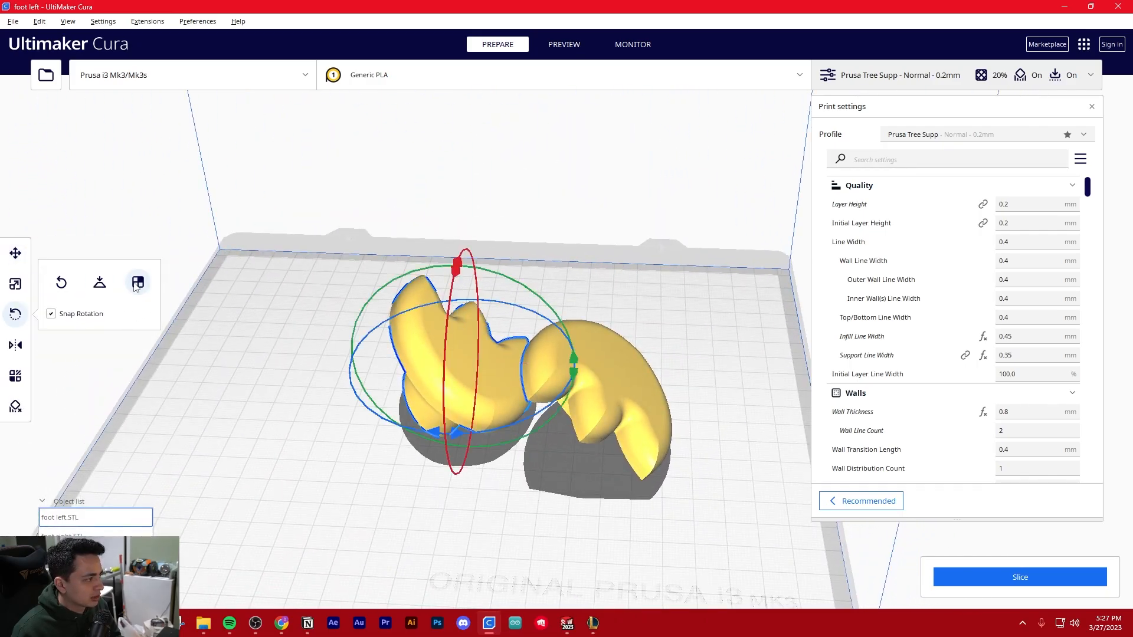
{"action": "left_click", "coordinate": [469, 353]}
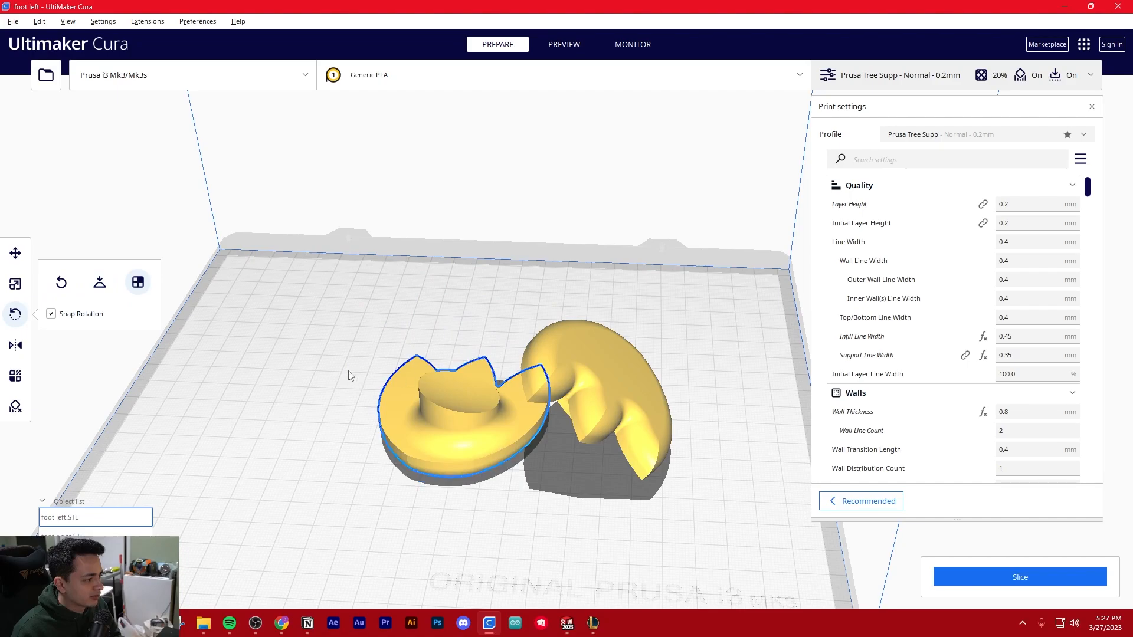
Step: Lay the right foot flat on its sole by aligning the sole face with the build plate
{"action": "left_click", "coordinate": [355, 373]}
{"action": "right_click_drag", "start_coordinate": [356, 373], "coordinate": [392, 335]}
{"action": "left_click", "coordinate": [560, 385]}
{"action": "right_click_drag", "start_coordinate": [561, 385], "coordinate": [541, 431]}
{"action": "left_click", "coordinate": [138, 283]}
{"action": "left_click", "coordinate": [660, 396]}
Step: Select both feet and arrange them on the build plate
{"action": "key", "text": "ctrl+a"}
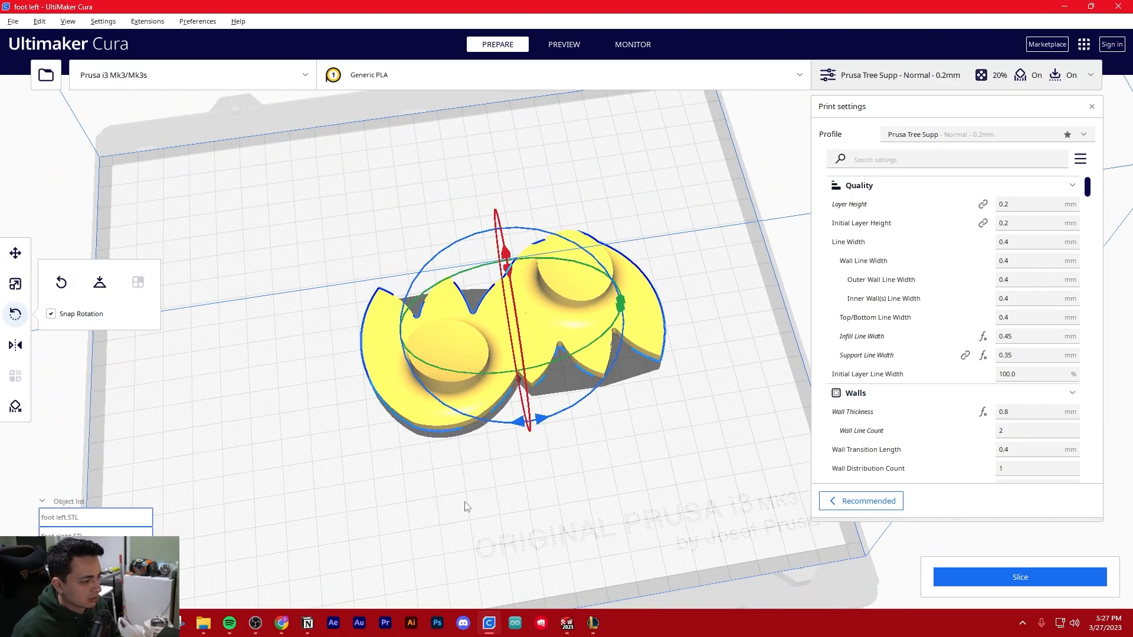
{"action": "left_click", "coordinate": [465, 501]}
{"action": "key", "text": "ctrl+r"}
{"action": "mouse_move", "coordinate": [472, 493]}
{"action": "right_mouse_down"}
{"action": "mouse_move", "coordinate": [451, 426]}
{"action": "mouse_move", "coordinate": [488, 380]}
{"action": "mouse_move", "coordinate": [472, 320]}
{"action": "mouse_move", "coordinate": [759, 362]}
{"action": "mouse_move", "coordinate": [732, 460]}
{"action": "mouse_move", "coordinate": [685, 430]}
{"action": "mouse_move", "coordinate": [414, 401]}
{"action": "mouse_move", "coordinate": [463, 488]}
{"action": "right_mouse_up"}
{"action": "scroll", "coordinate": [498, 470], "scroll_direction": "down", "scroll_amount": 5}
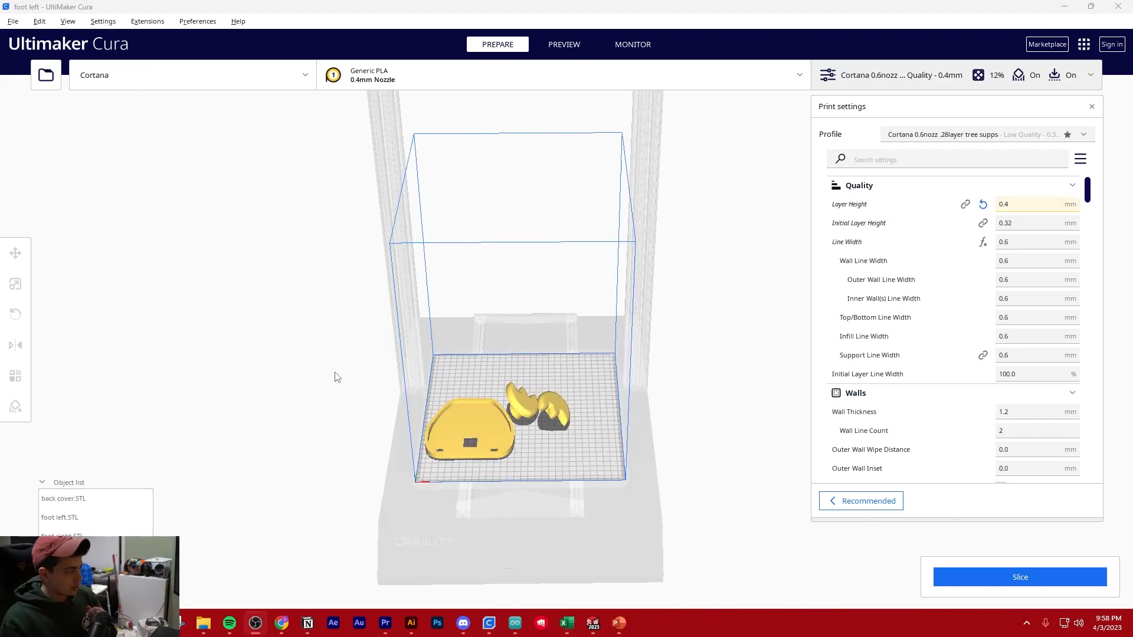
Step: Rotate the back cover 90 degrees so it stands upright on its edge on the Cortana build plate
{"action": "left_click", "coordinate": [401, 394]}
{"action": "scroll", "coordinate": [459, 408], "scroll_direction": "up", "scroll_amount": 6}
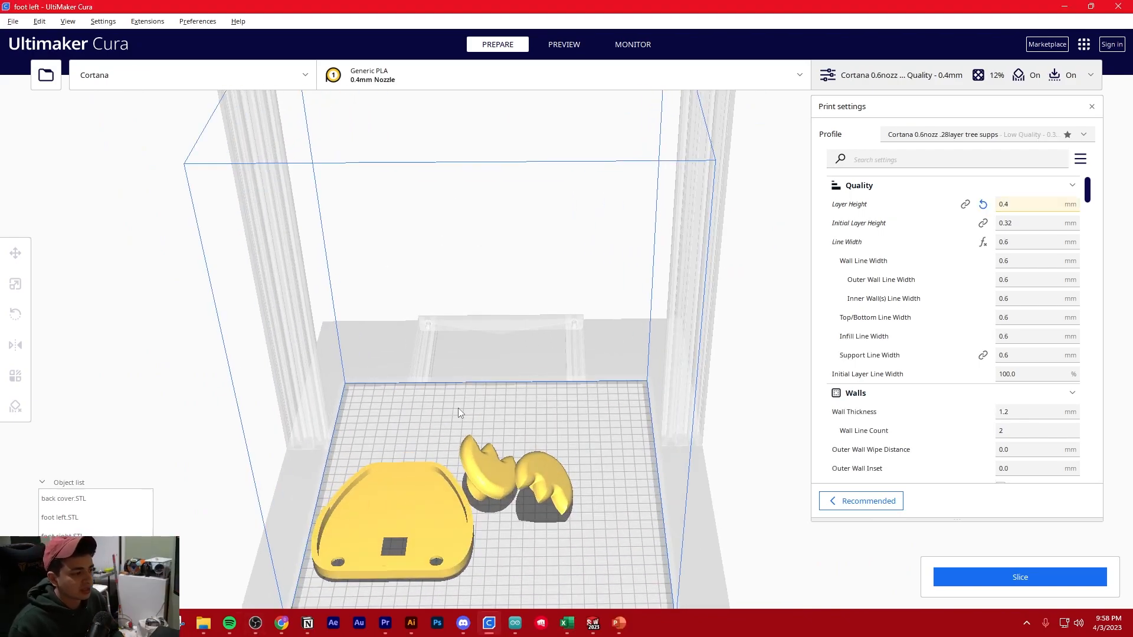
{"action": "scroll", "coordinate": [593, 279], "scroll_direction": "down", "scroll_amount": 3}
{"action": "right_click_drag", "start_coordinate": [593, 280], "coordinate": [571, 317]}
{"action": "left_click", "coordinate": [567, 348]}
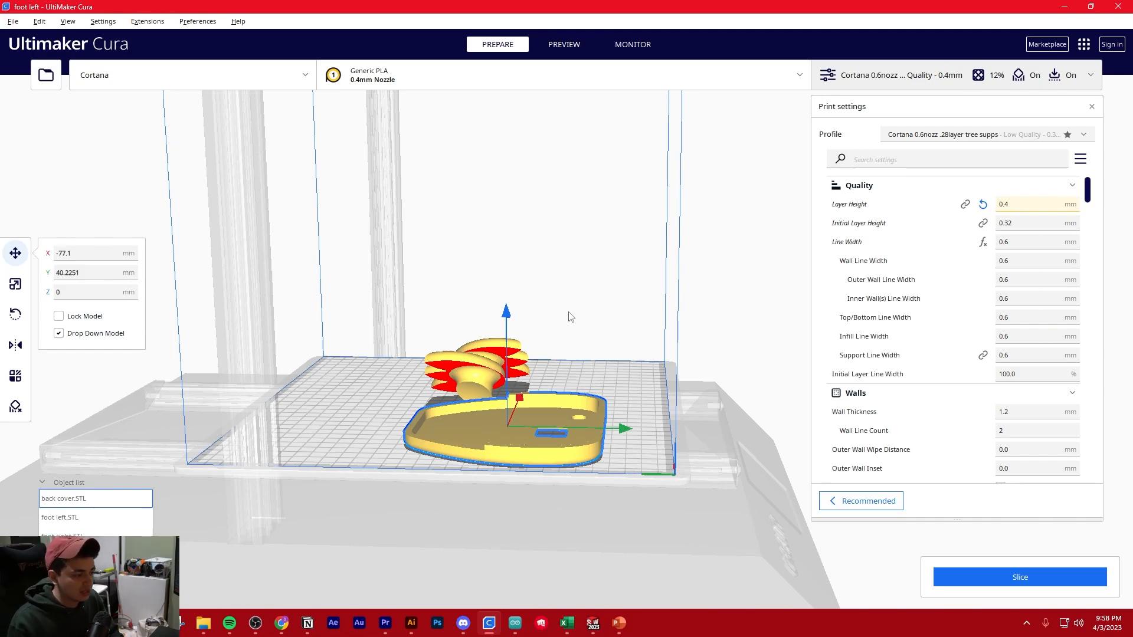
{"action": "right_click_drag", "start_coordinate": [589, 311], "coordinate": [577, 336]}
{"action": "key", "text": "r"}
{"action": "left_click_drag", "start_coordinate": [515, 314], "coordinate": [628, 413]}
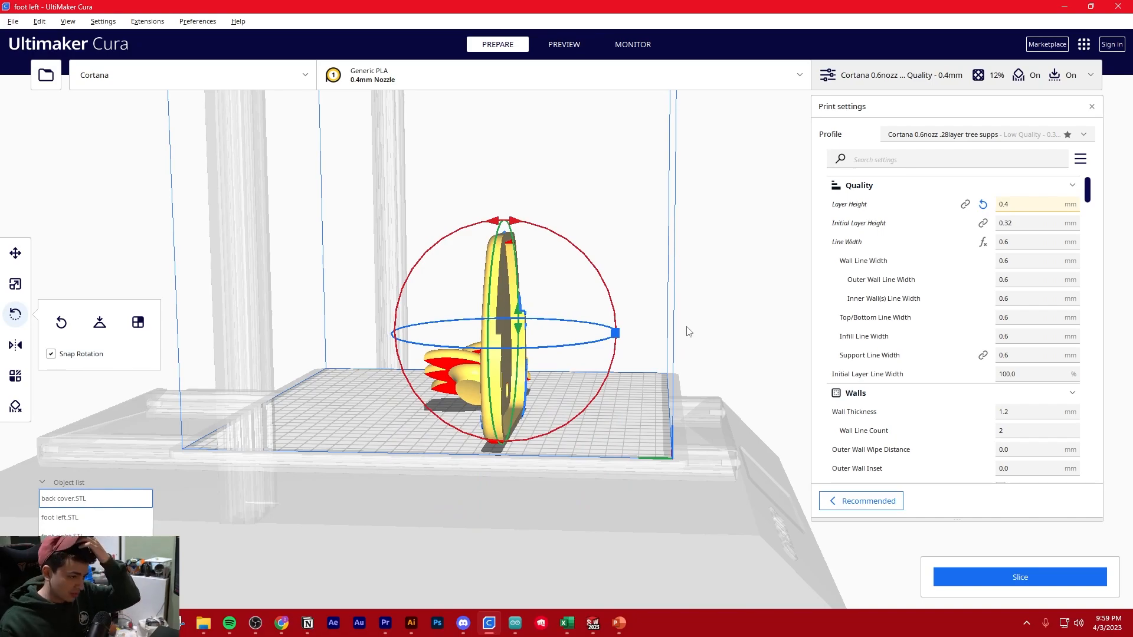
Step: Inspect the upright back cover from the front and undo its rotation
{"action": "left_click", "coordinate": [688, 332]}
{"action": "right_click_drag", "start_coordinate": [688, 332], "coordinate": [520, 347]}
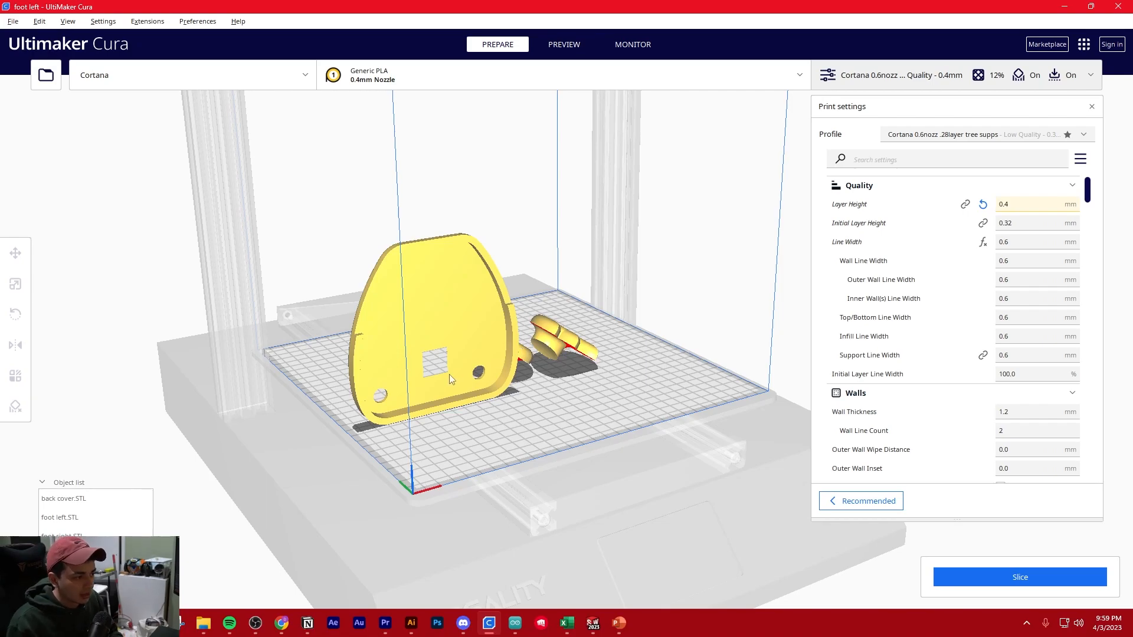
{"action": "right_click_drag", "start_coordinate": [451, 375], "coordinate": [506, 349]}
{"action": "key", "text": "ctrl+z"}
{"action": "right_click_drag", "start_coordinate": [348, 349], "coordinate": [492, 347]}
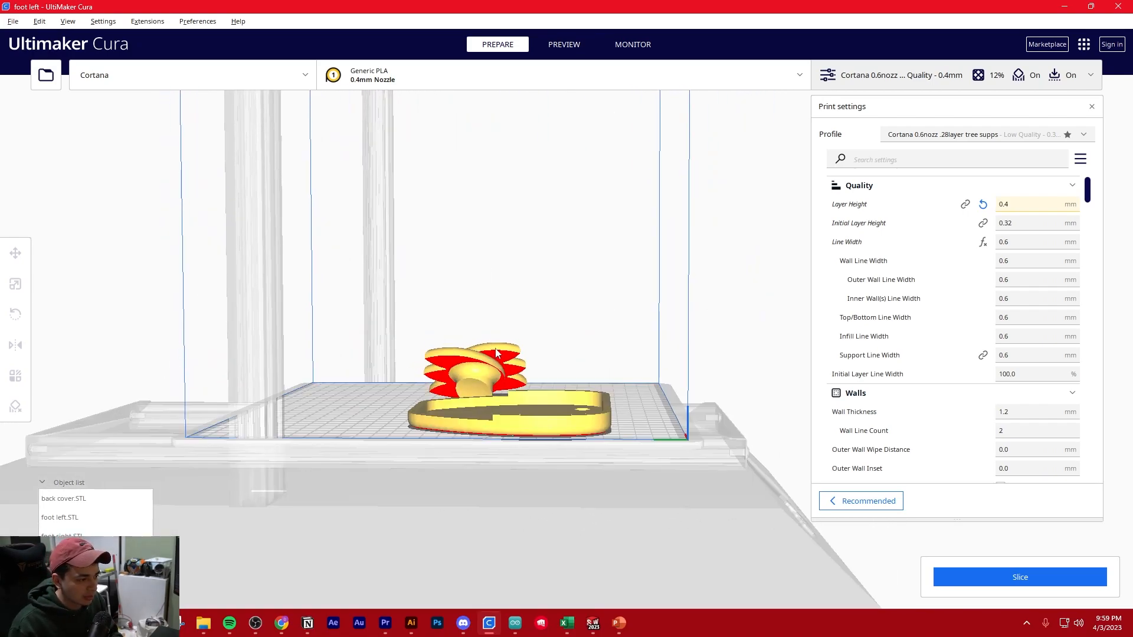
Step: Slice the flat-lying back cover with the feet and preview the layers down to about layer 43
{"action": "scroll", "coordinate": [553, 438], "scroll_direction": "up", "scroll_amount": 4}
{"action": "right_click_drag", "start_coordinate": [553, 467], "coordinate": [534, 457]}
{"action": "left_click", "coordinate": [1019, 577]}
{"action": "scroll", "coordinate": [625, 423], "scroll_direction": "down", "scroll_amount": 2}
{"action": "scroll", "coordinate": [630, 430], "scroll_direction": "up", "scroll_amount": 2}
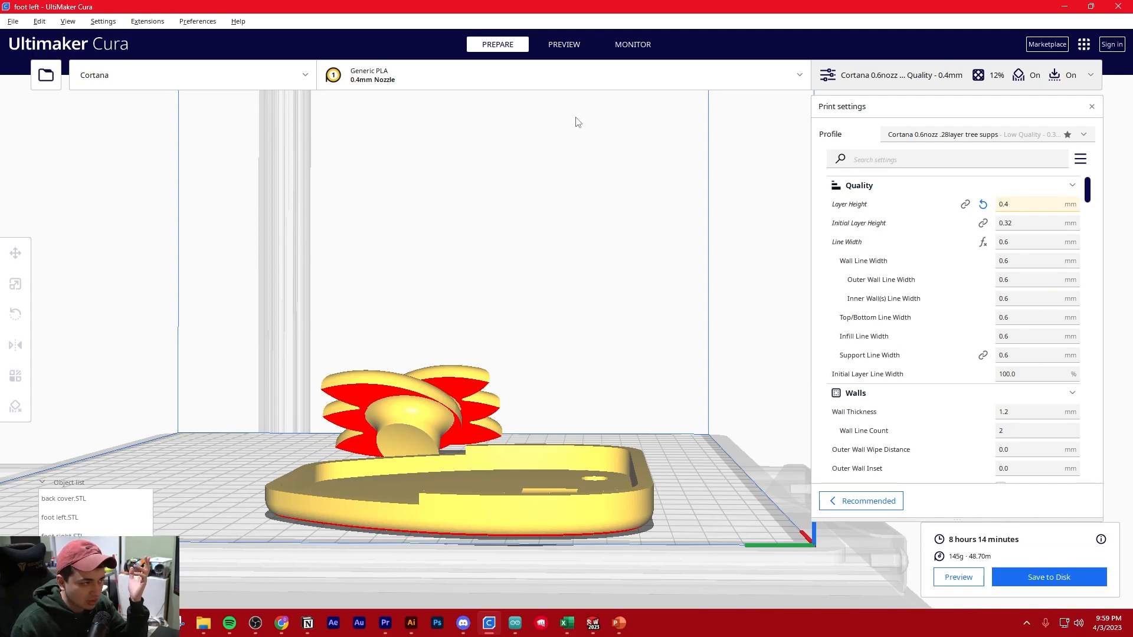
{"action": "left_click", "coordinate": [564, 45]}
{"action": "left_click_drag", "start_coordinate": [1121, 206], "coordinate": [1124, 328]}
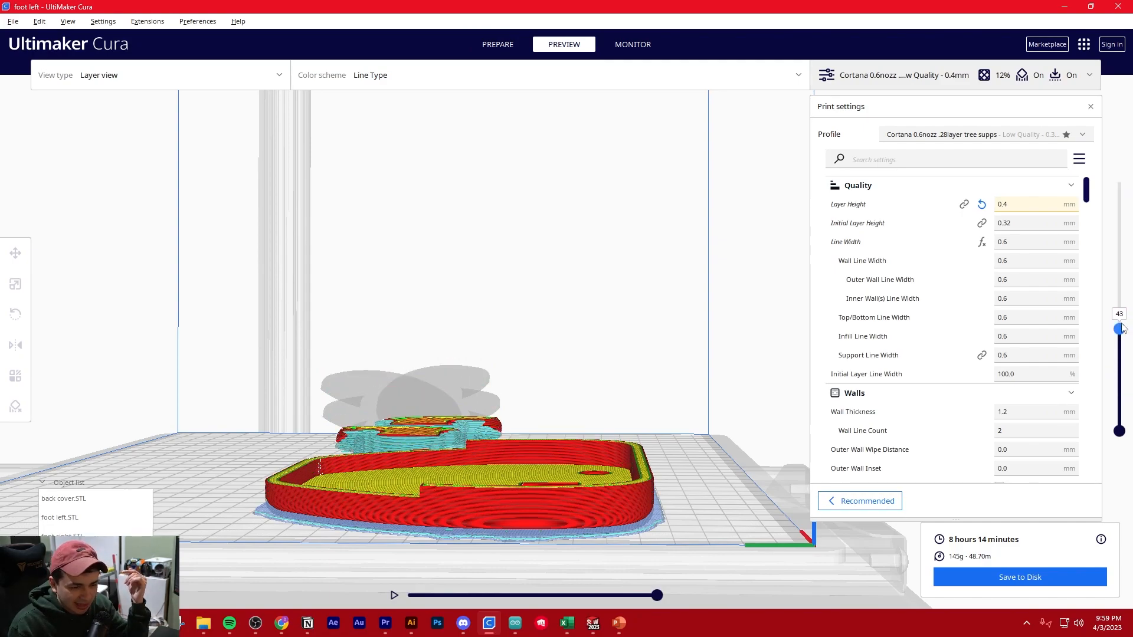
Step: Return to preparing the models and rotate the back cover 90 degrees to stand on its edge
{"action": "left_click", "coordinate": [495, 45]}
{"action": "mouse_move", "coordinate": [659, 273]}
{"action": "right_mouse_down"}
{"action": "mouse_move", "coordinate": [650, 299]}
{"action": "mouse_move", "coordinate": [646, 288]}
{"action": "right_mouse_up"}
{"action": "left_click", "coordinate": [572, 387]}
{"action": "left_click_drag", "start_coordinate": [535, 300], "coordinate": [639, 479]}
{"action": "left_click", "coordinate": [705, 300]}
{"action": "right_click_drag", "start_coordinate": [705, 300], "coordinate": [591, 298]}
Step: Rotate the left foot so its toes point up and turn it about the vertical axis
{"action": "left_click", "coordinate": [564, 318]}
{"action": "left_click_drag", "start_coordinate": [648, 253], "coordinate": [514, 378]}
{"action": "right_click_drag", "start_coordinate": [724, 291], "coordinate": [610, 349]}
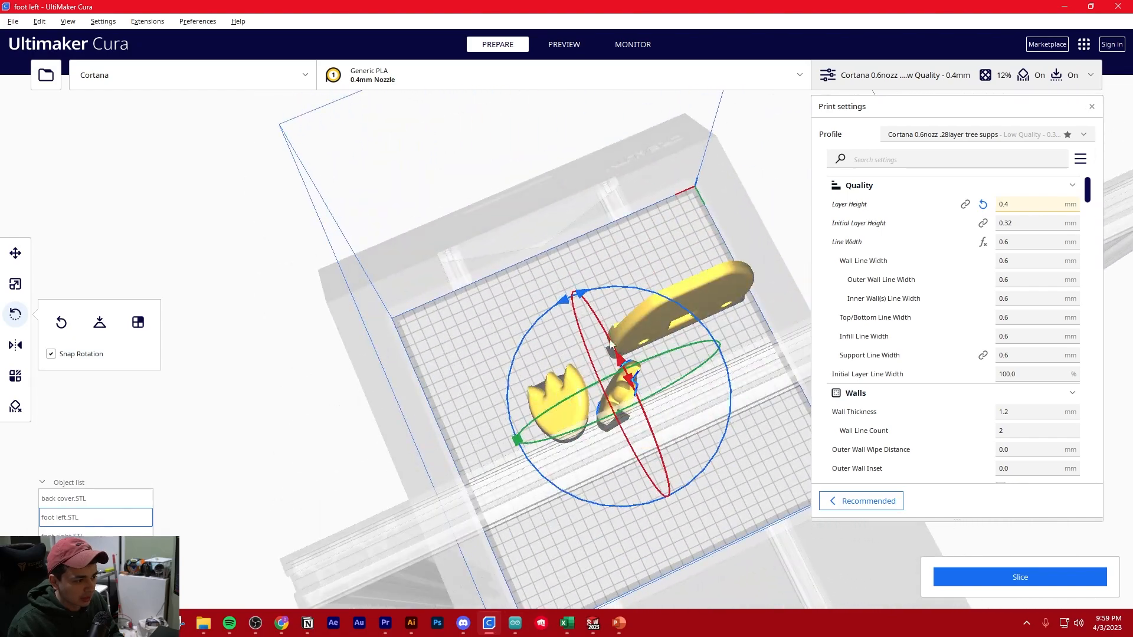
{"action": "left_click_drag", "start_coordinate": [580, 297], "coordinate": [620, 263]}
{"action": "left_click", "coordinate": [508, 307]}
{"action": "right_click_drag", "start_coordinate": [508, 312], "coordinate": [684, 269]}
Step: Rotate the right foot so its toes point up
{"action": "left_click", "coordinate": [633, 398]}
{"action": "right_click_drag", "start_coordinate": [634, 399], "coordinate": [418, 343]}
{"action": "right_click_drag", "start_coordinate": [556, 308], "coordinate": [420, 297]}
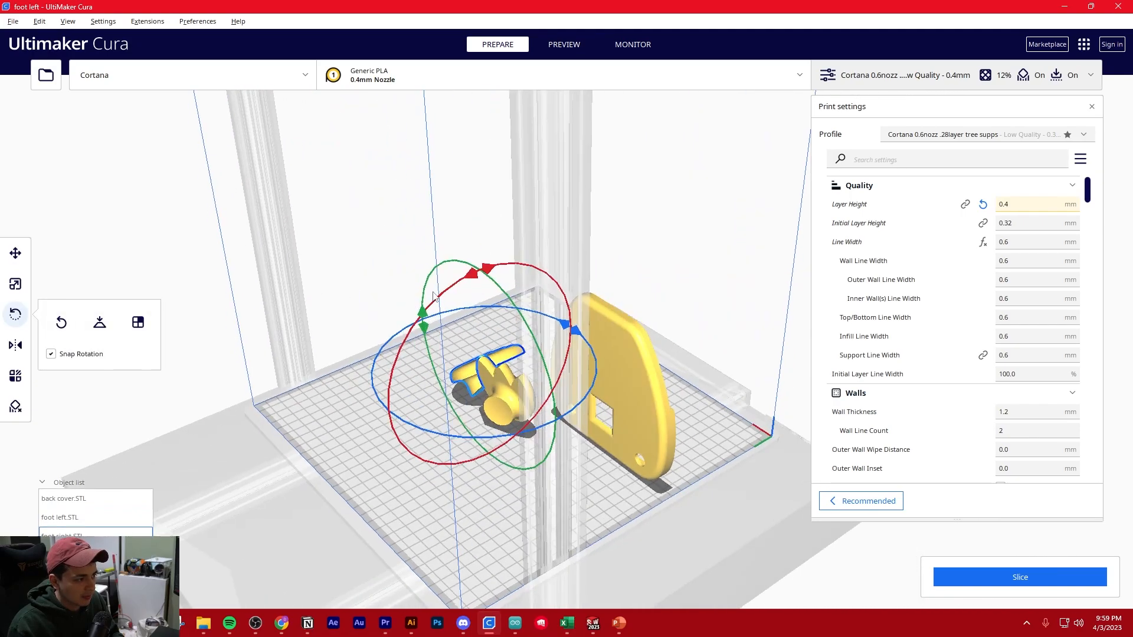
{"action": "left_click_drag", "start_coordinate": [495, 269], "coordinate": [431, 397]}
{"action": "left_click", "coordinate": [431, 397]}
{"action": "right_click_drag", "start_coordinate": [392, 366], "coordinate": [504, 430]}
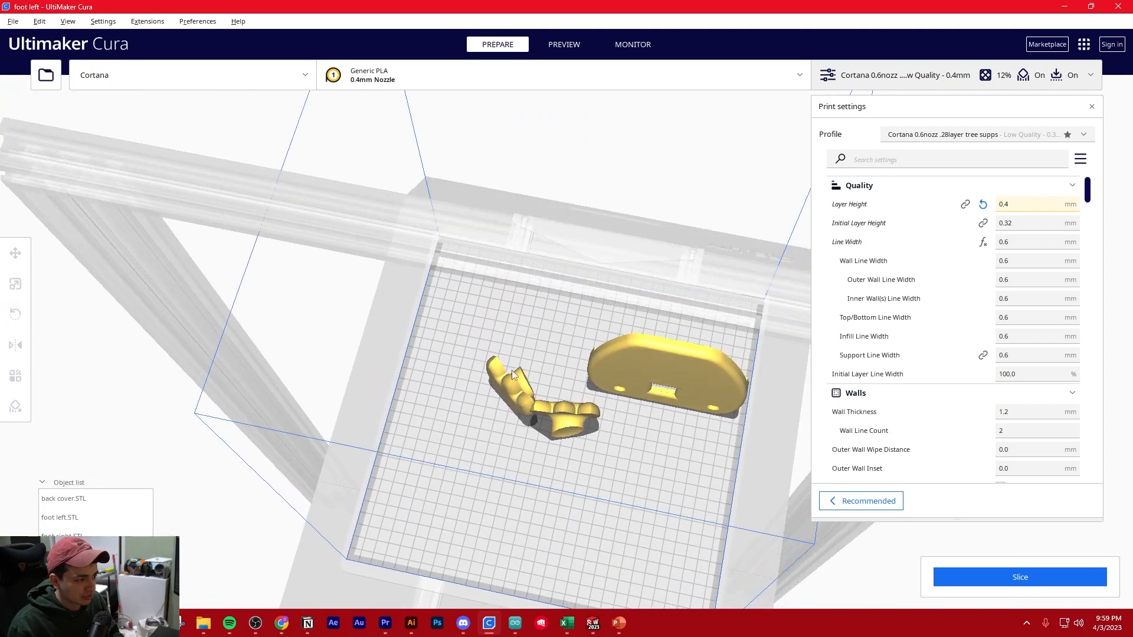
Step: Turn the right foot about 135 degrees around the vertical axis
{"action": "left_click", "coordinate": [520, 382]}
{"action": "right_click_drag", "start_coordinate": [521, 386], "coordinate": [593, 406]}
{"action": "left_click_drag", "start_coordinate": [534, 279], "coordinate": [597, 461]}
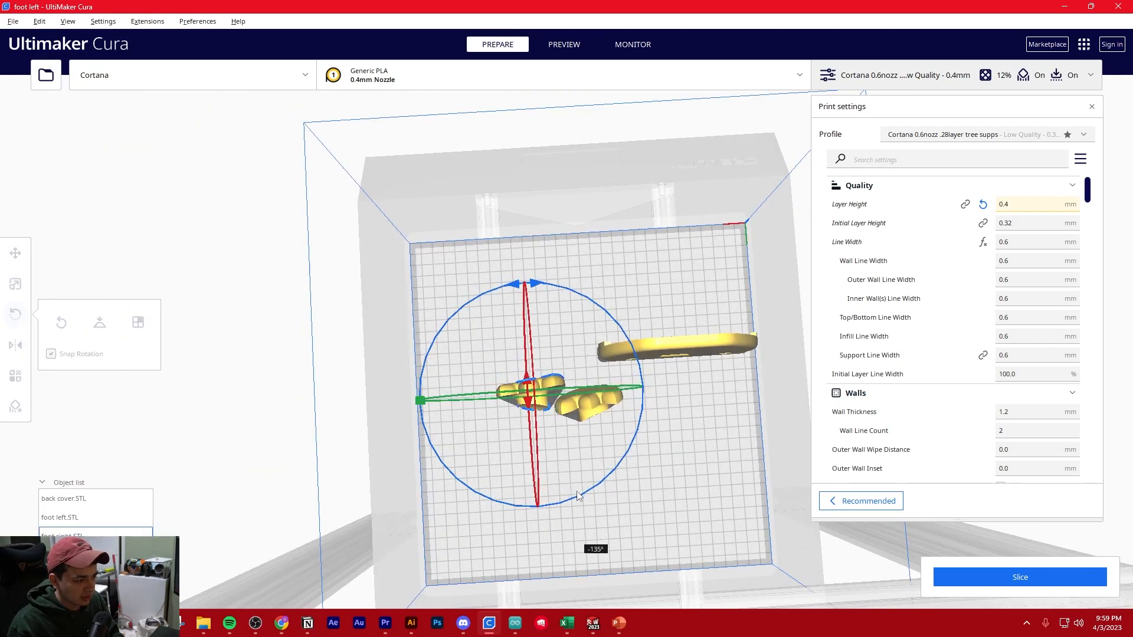
Step: Arrange the upright back cover and both feet automatically on the build plate
{"action": "key", "text": "ctrl+r"}
{"action": "left_click", "coordinate": [411, 345]}
{"action": "right_click_drag", "start_coordinate": [412, 345], "coordinate": [809, 266]}
{"action": "scroll", "coordinate": [710, 317], "scroll_direction": "up", "scroll_amount": 3}
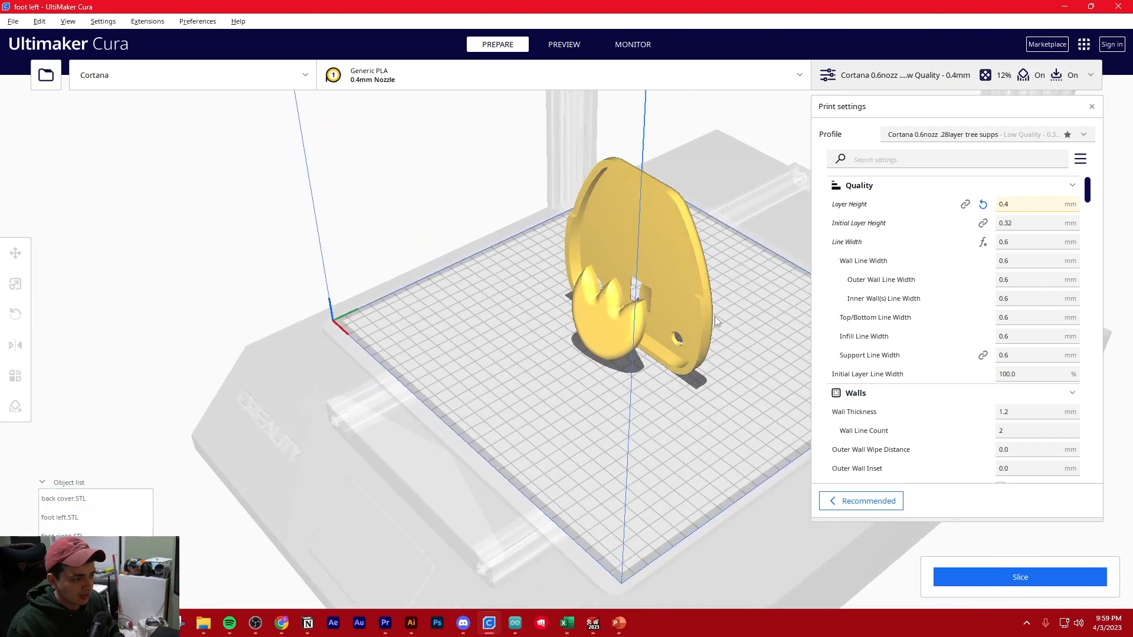
Step: Check the arranged upright parts and slice them
{"action": "middle_click_drag", "start_coordinate": [710, 318], "coordinate": [409, 376]}
{"action": "scroll", "coordinate": [596, 327], "scroll_direction": "up", "scroll_amount": 4}
{"action": "right_click_drag", "start_coordinate": [597, 327], "coordinate": [695, 354]}
{"action": "scroll", "coordinate": [695, 354], "scroll_direction": "down", "scroll_amount": 4}
{"action": "right_click_drag", "start_coordinate": [527, 373], "coordinate": [602, 345]}
{"action": "right_click_drag", "start_coordinate": [714, 404], "coordinate": [618, 312]}
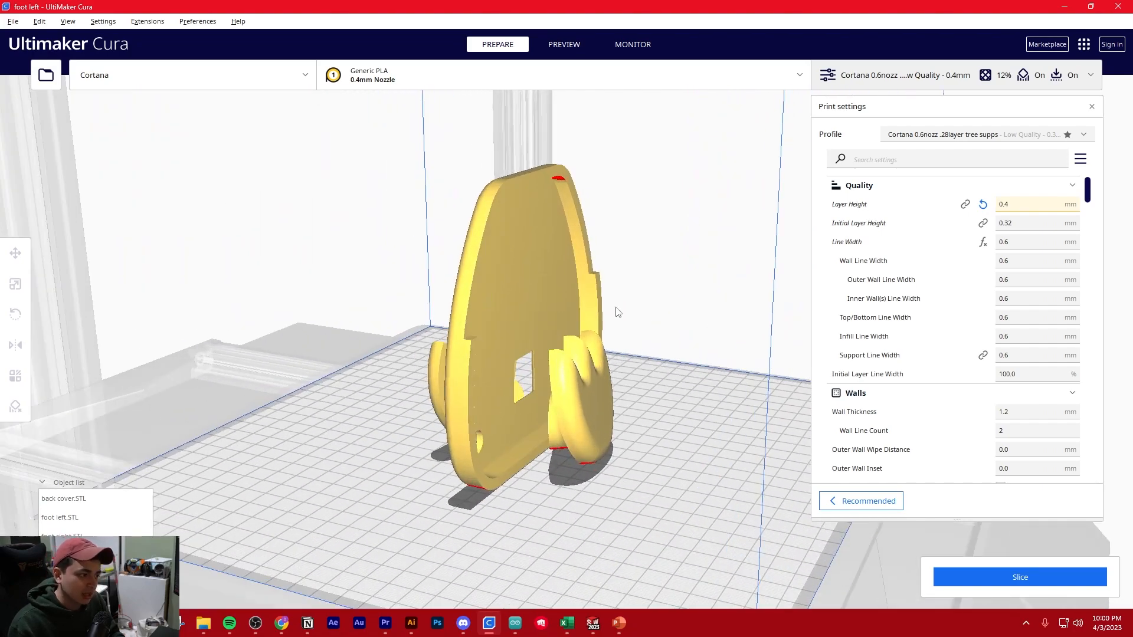
{"action": "left_click", "coordinate": [1023, 583]}
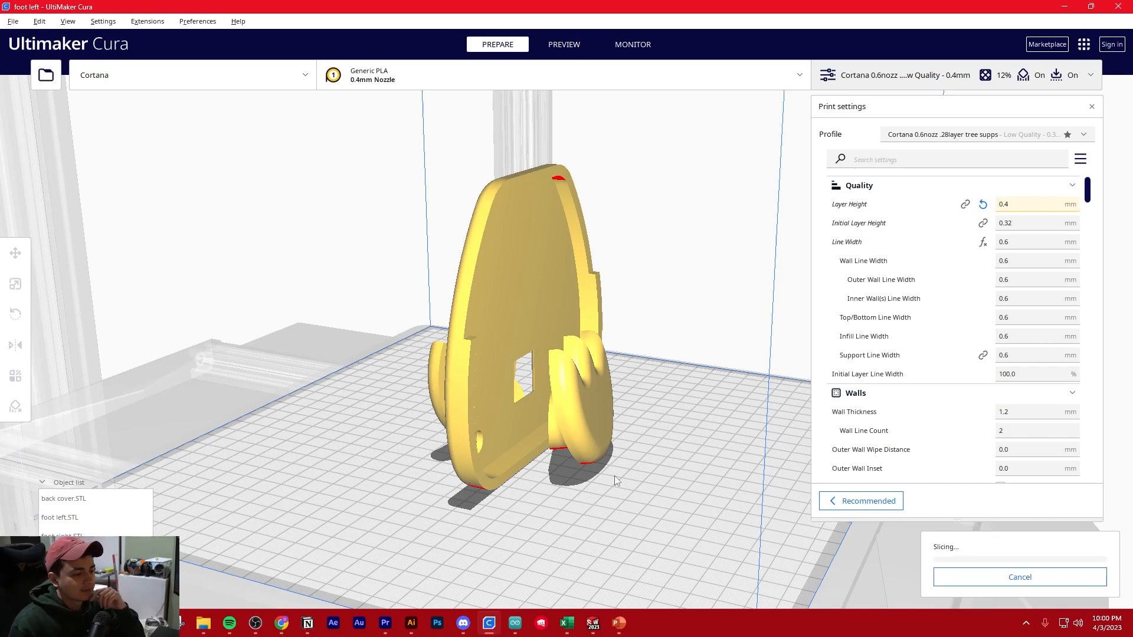
{"action": "right_click_drag", "start_coordinate": [616, 475], "coordinate": [598, 451]}
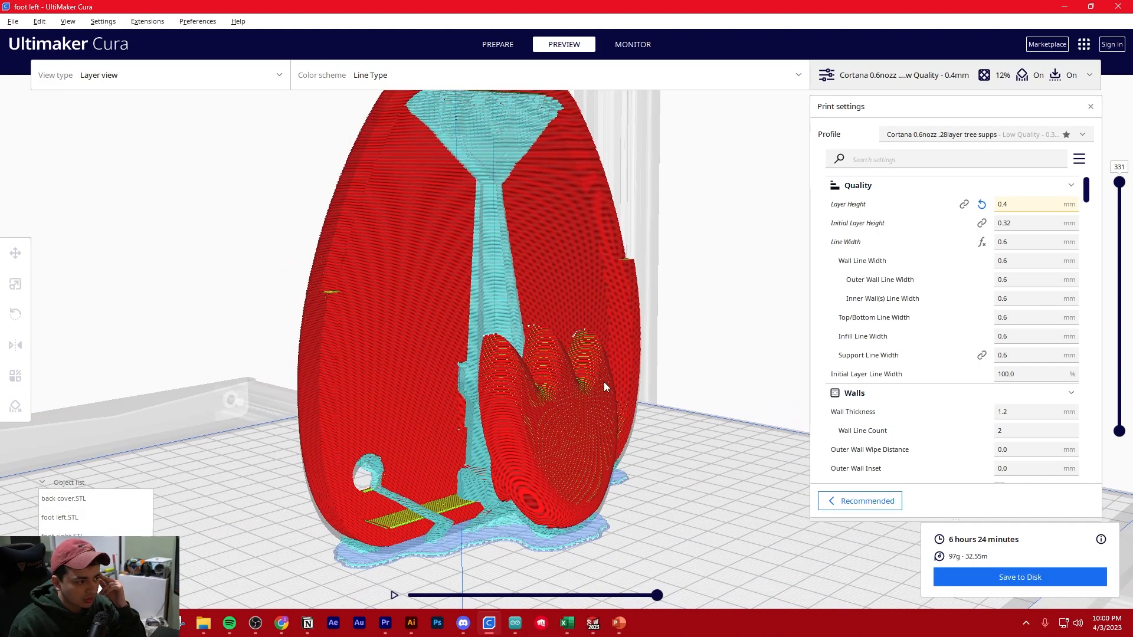
Step: Examine the sliced preview of the upright back cover and feet, including their tree supports
{"action": "right_click_drag", "start_coordinate": [604, 382], "coordinate": [581, 368]}
{"action": "mouse_move", "coordinate": [1120, 186]}
{"action": "left_mouse_down"}
{"action": "mouse_move", "coordinate": [1112, 382]}
{"action": "mouse_move", "coordinate": [1119, 205]}
{"action": "left_mouse_up"}
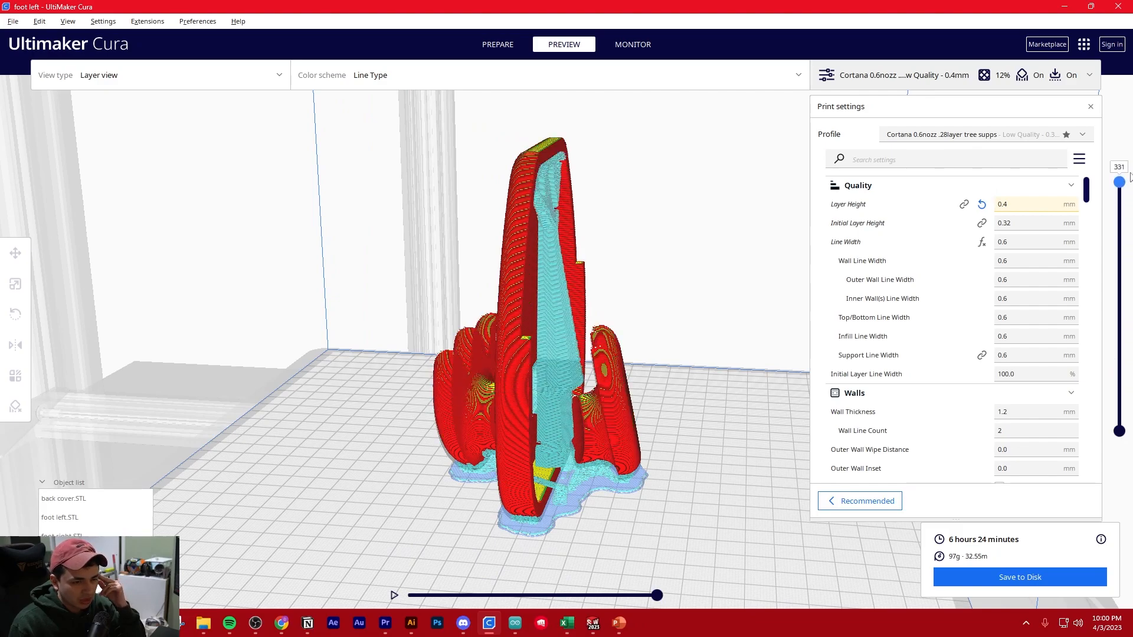
{"action": "scroll", "coordinate": [547, 269], "scroll_direction": "down", "scroll_amount": 5}
{"action": "right_click_drag", "start_coordinate": [645, 289], "coordinate": [624, 273]}
{"action": "scroll", "coordinate": [608, 313], "scroll_direction": "up", "scroll_amount": 5}
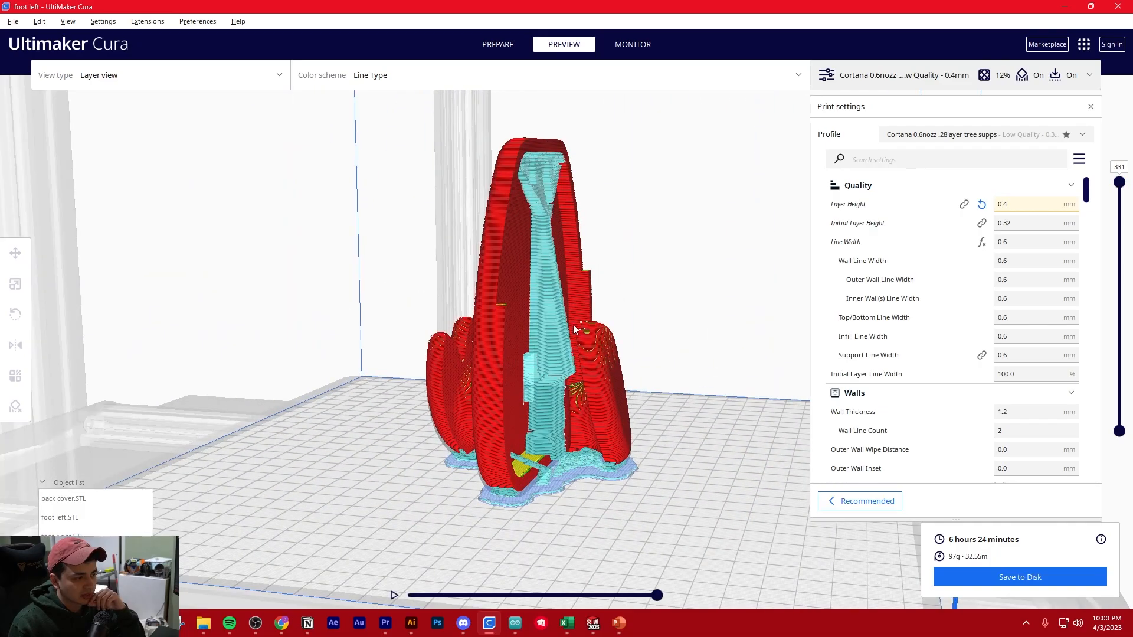
{"action": "middle_click_drag", "start_coordinate": [425, 313], "coordinate": [355, 376]}
{"action": "right_click_drag", "start_coordinate": [354, 376], "coordinate": [300, 385]}
{"action": "scroll", "coordinate": [496, 367], "scroll_direction": "down", "scroll_amount": 5}
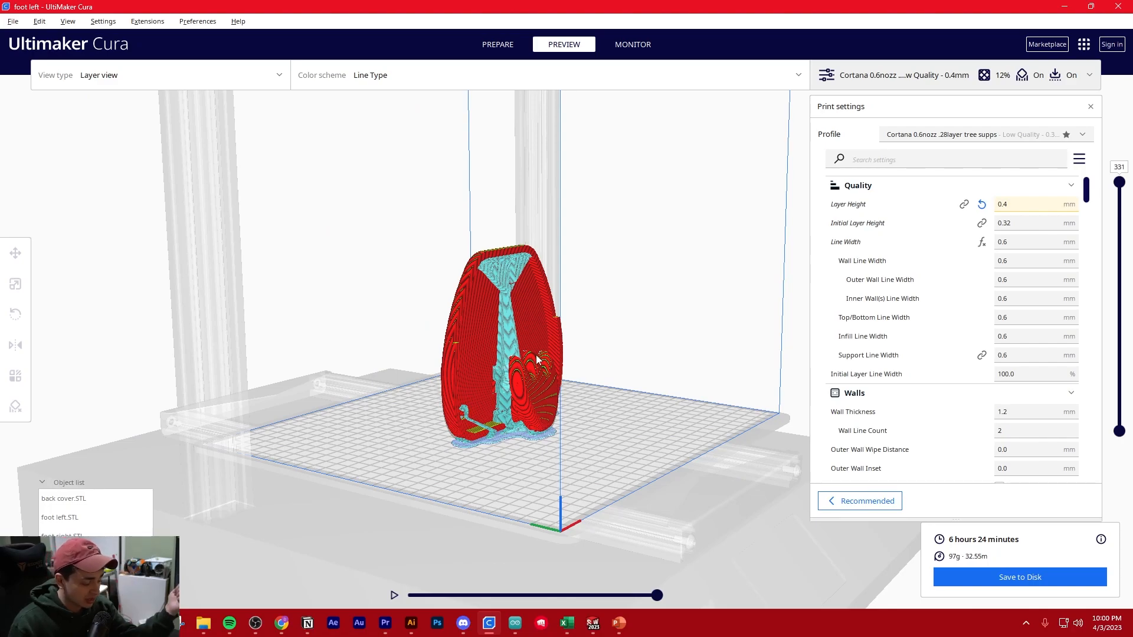
{"action": "right_click_drag", "start_coordinate": [520, 369], "coordinate": [620, 385]}
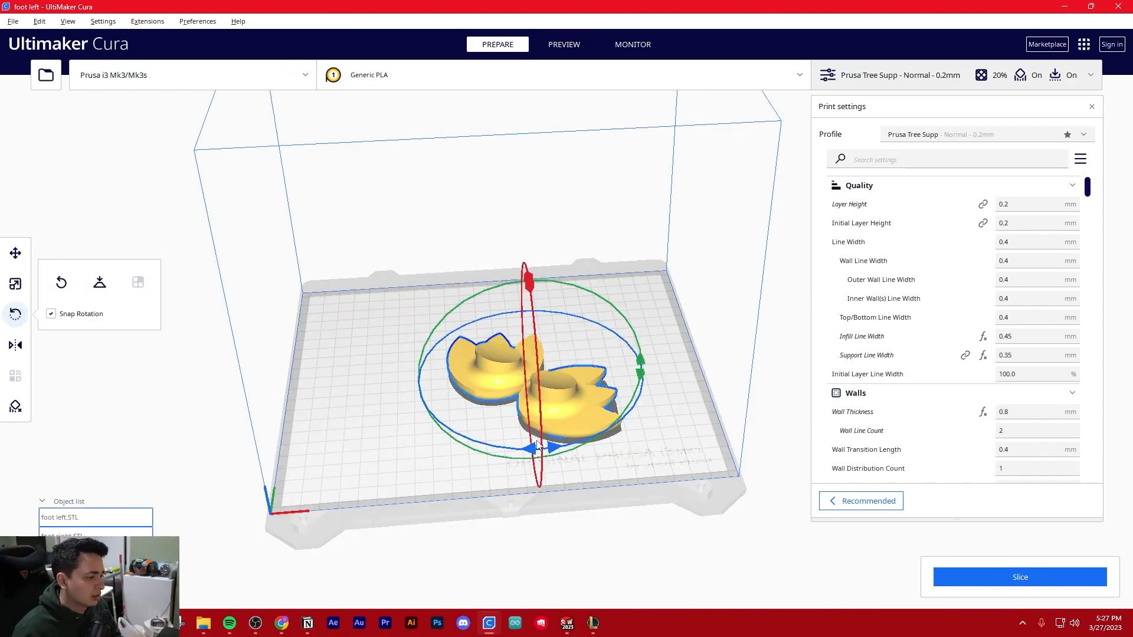
Step: Remove both feet from the Prusa build plate and load the jaw model
{"action": "key", "text": "Delete"}
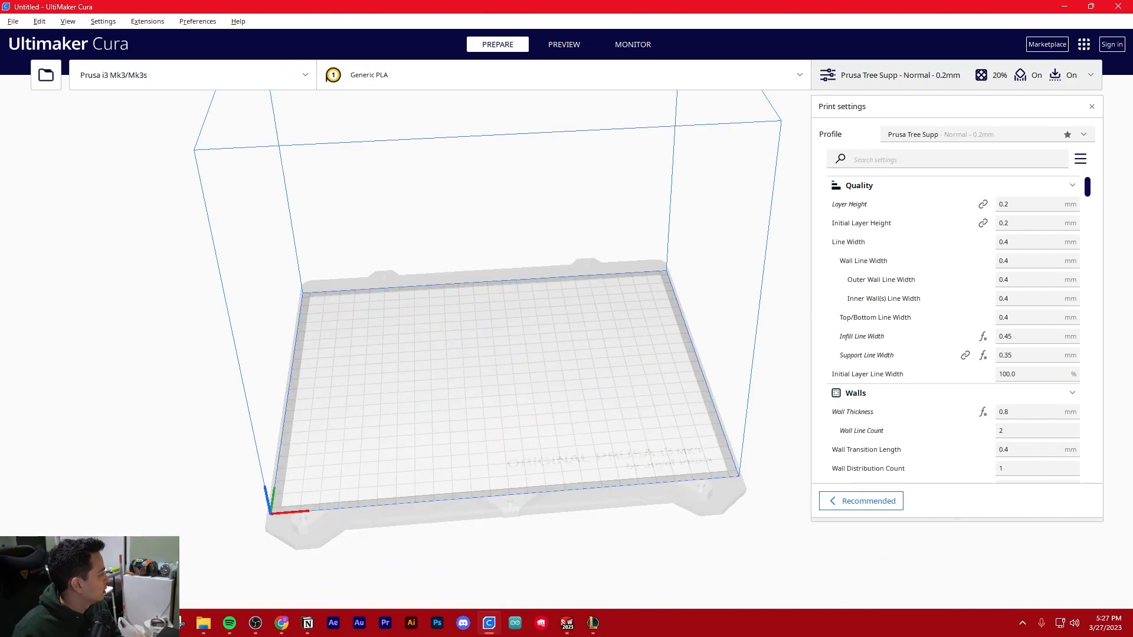
{"action": "key", "text": "alt+Tab"}
{"action": "scroll", "coordinate": [448, 380], "scroll_direction": "up", "scroll_amount": 3}
{"action": "right_click_drag", "start_coordinate": [446, 381], "coordinate": [405, 399]}
Step: Lay the jaw down on its broad flat underside against the build plate
{"action": "left_click", "coordinate": [404, 399]}
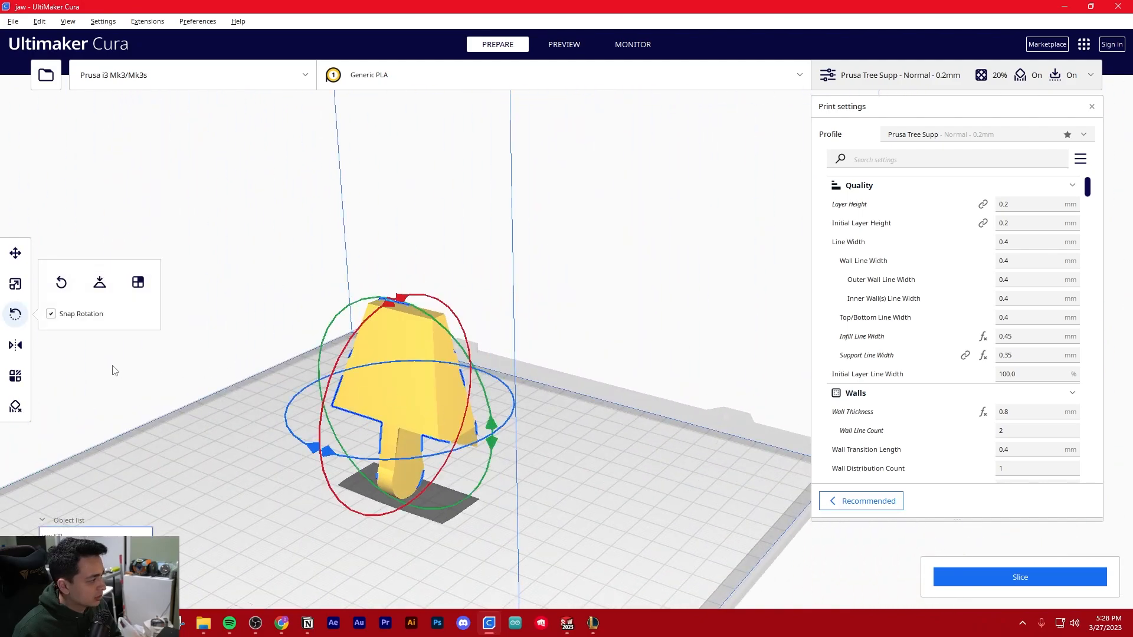
{"action": "right_click_drag", "start_coordinate": [424, 341], "coordinate": [442, 409]}
{"action": "scroll", "coordinate": [555, 384], "scroll_direction": "up", "scroll_amount": 5}
{"action": "scroll", "coordinate": [407, 410], "scroll_direction": "down", "scroll_amount": 5}
{"action": "right_click_drag", "start_coordinate": [364, 414], "coordinate": [426, 413]}
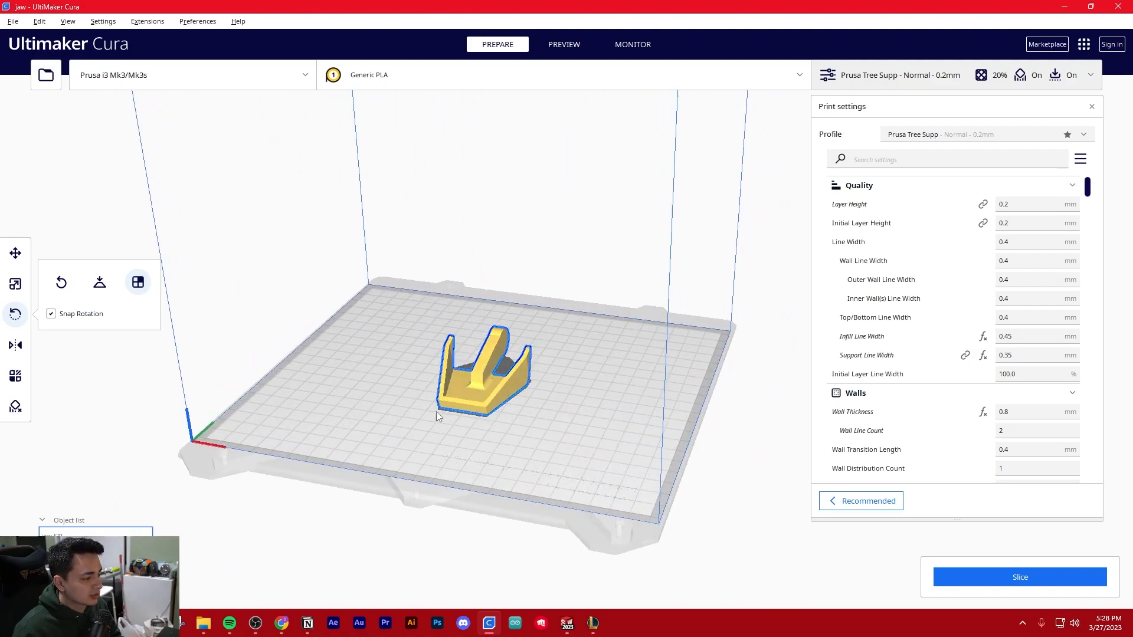
Step: Examine the jaw's middle arm closely, including its rectangular pocket and the narrow slots near its rounded end
{"action": "scroll", "coordinate": [432, 408], "scroll_direction": "up", "scroll_amount": 8}
{"action": "scroll", "coordinate": [571, 387], "scroll_direction": "up", "scroll_amount": 1}
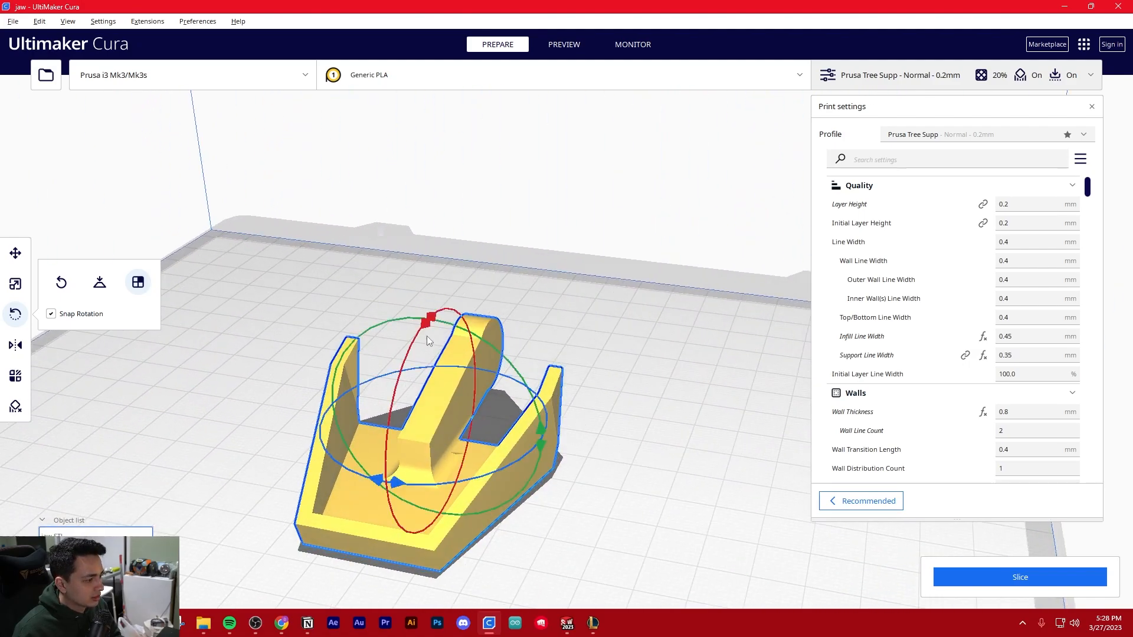
{"action": "right_click_drag", "start_coordinate": [420, 339], "coordinate": [283, 329]}
{"action": "right_click_drag", "start_coordinate": [463, 378], "coordinate": [389, 440]}
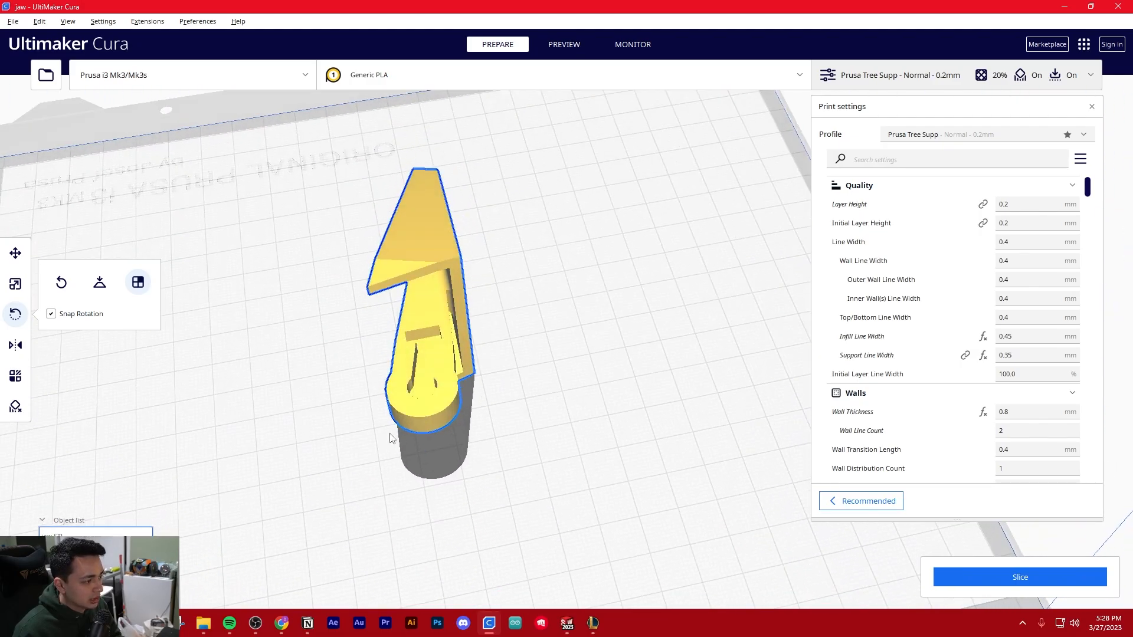
{"action": "scroll", "coordinate": [496, 393], "scroll_direction": "up", "scroll_amount": 5}
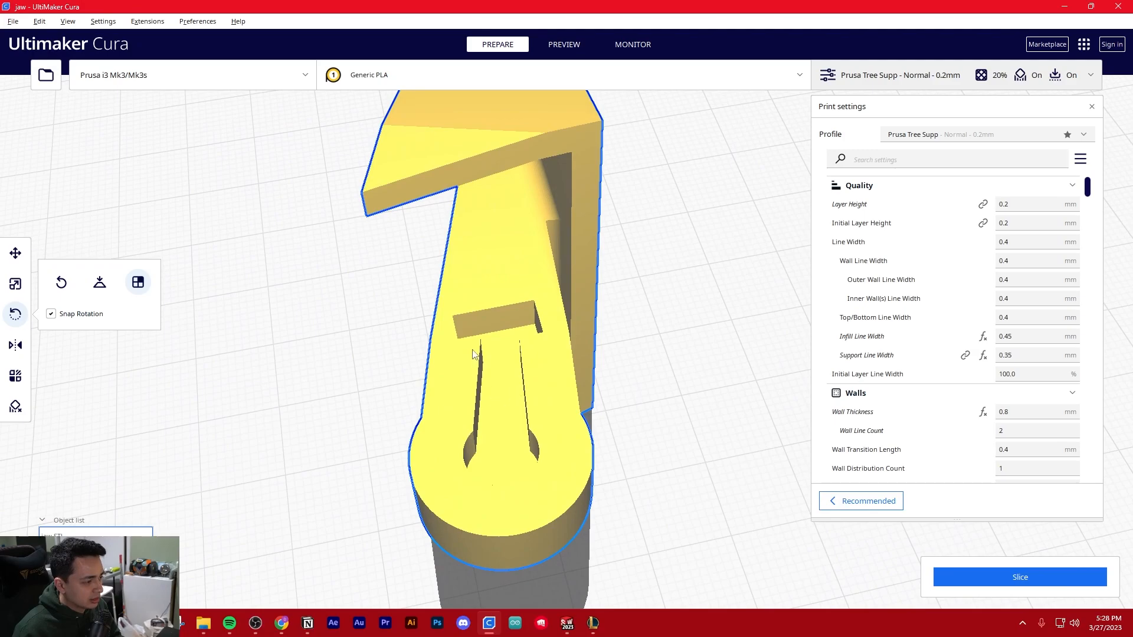
{"action": "right_click_drag", "start_coordinate": [491, 325], "coordinate": [502, 373]}
{"action": "right_click_drag", "start_coordinate": [491, 287], "coordinate": [484, 323]}
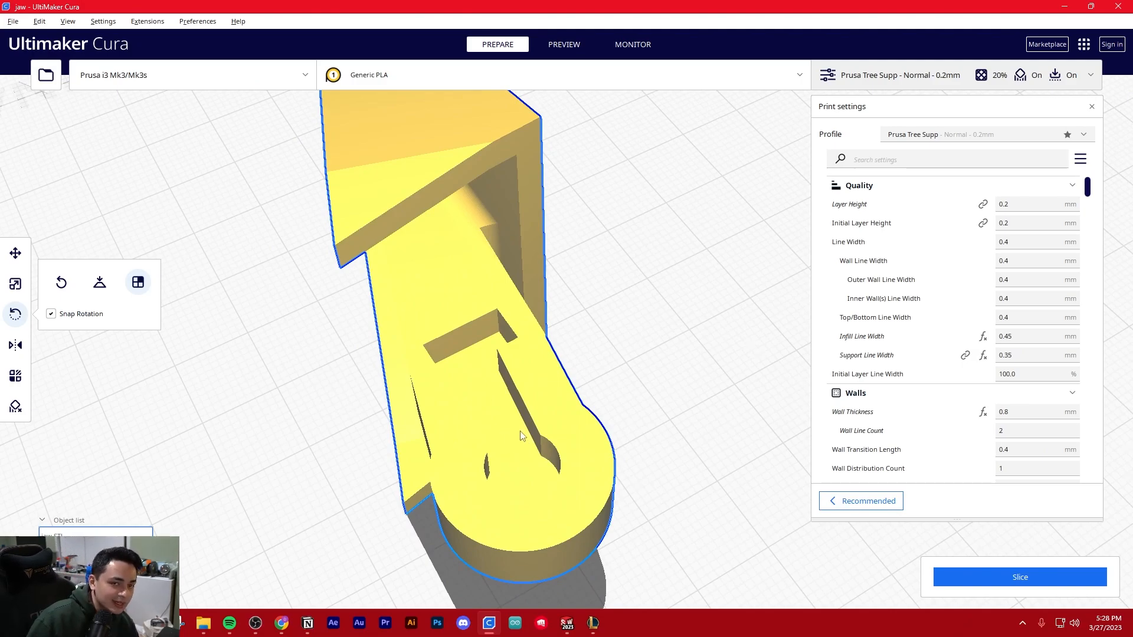
{"action": "scroll", "coordinate": [520, 436], "scroll_direction": "down", "scroll_amount": 3}
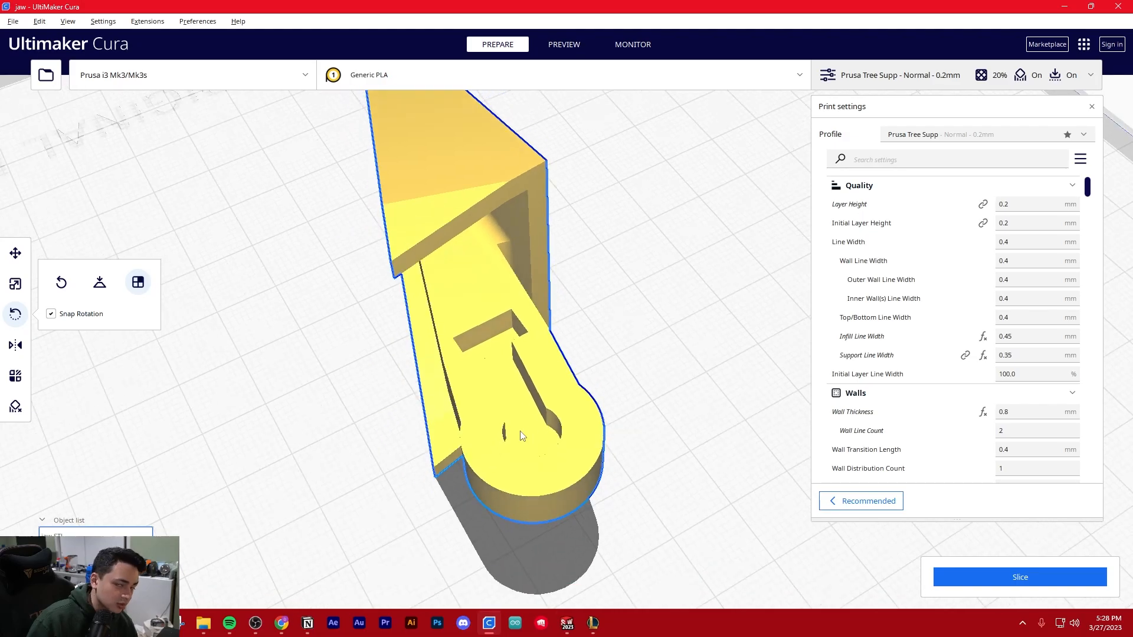
{"action": "scroll", "coordinate": [521, 437], "scroll_direction": "down", "scroll_amount": 3}
{"action": "right_click_drag", "start_coordinate": [519, 431], "coordinate": [536, 415]}
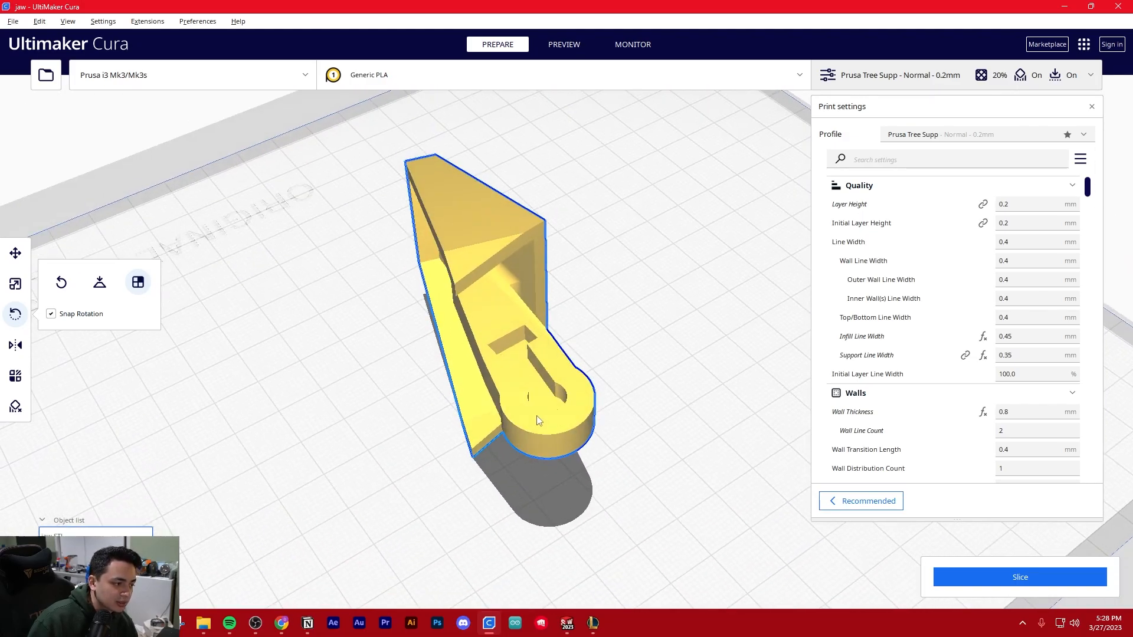
Step: Inspect the jaw arm's pocket, narrow slots and overhanging underside, and slice the jaw
{"action": "scroll", "coordinate": [534, 416], "scroll_direction": "up", "scroll_amount": 3}
{"action": "middle_click_drag", "start_coordinate": [450, 422], "coordinate": [481, 392]}
{"action": "scroll", "coordinate": [560, 372], "scroll_direction": "up", "scroll_amount": 3}
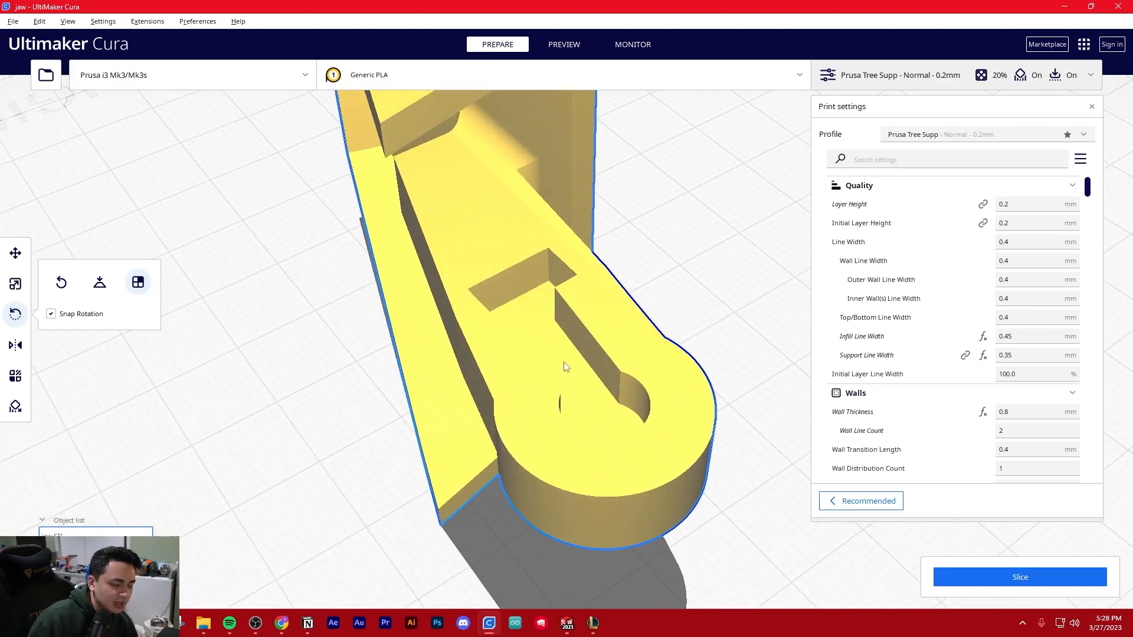
{"action": "scroll", "coordinate": [565, 367], "scroll_direction": "down", "scroll_amount": 2}
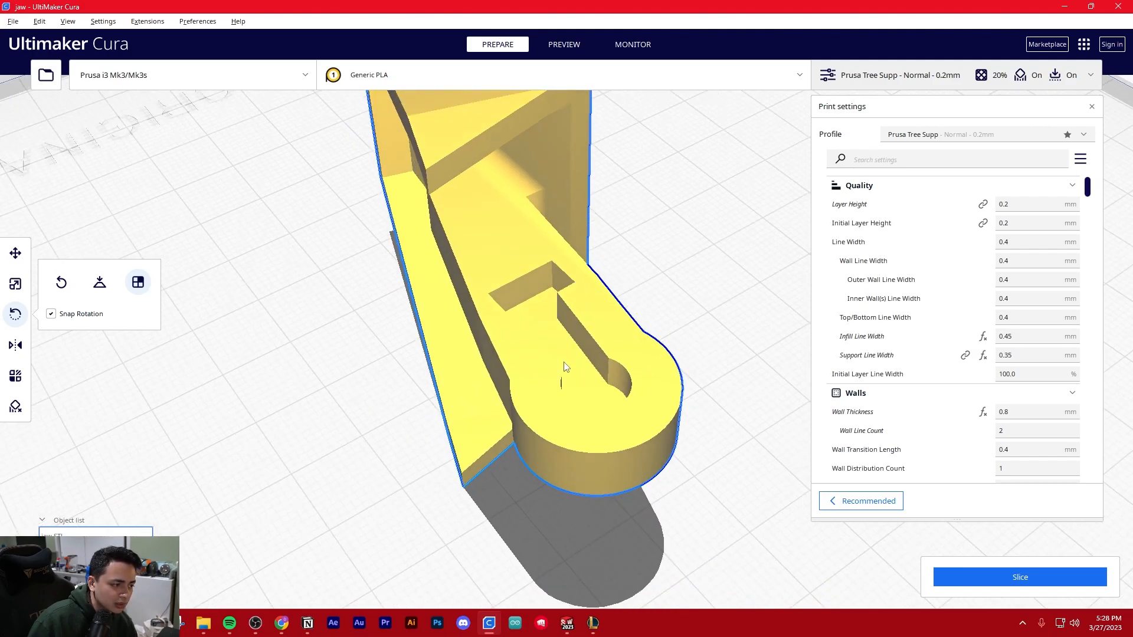
{"action": "scroll", "coordinate": [564, 367], "scroll_direction": "down", "scroll_amount": 2}
{"action": "right_click_drag", "start_coordinate": [561, 362], "coordinate": [543, 288]}
{"action": "scroll", "coordinate": [566, 268], "scroll_direction": "up", "scroll_amount": 3}
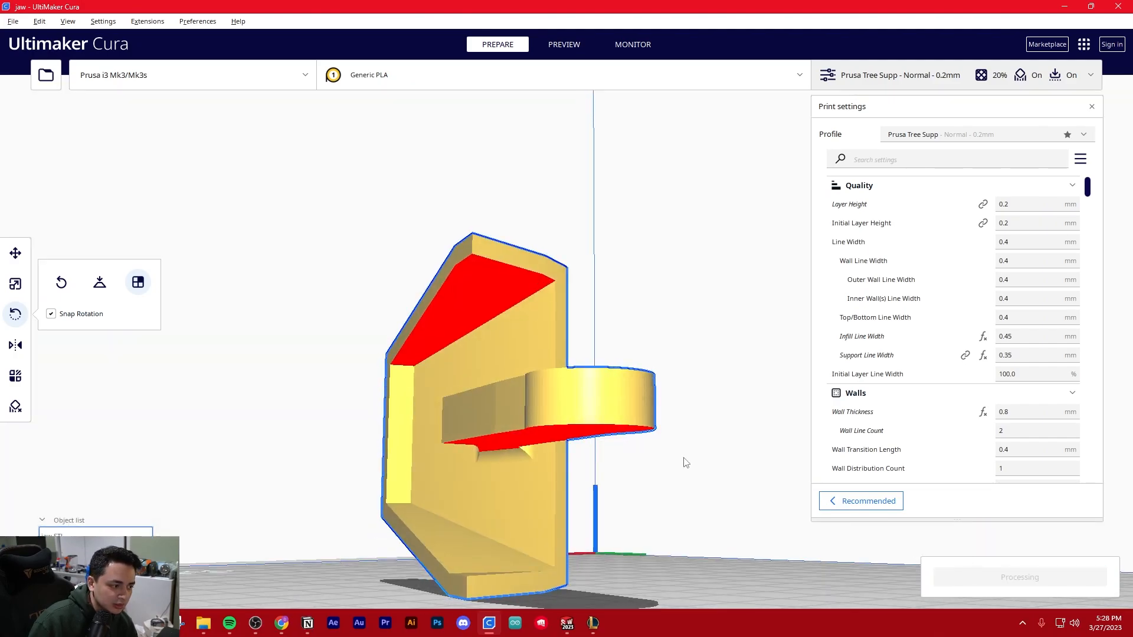
{"action": "scroll", "coordinate": [578, 423], "scroll_direction": "down", "scroll_amount": 3}
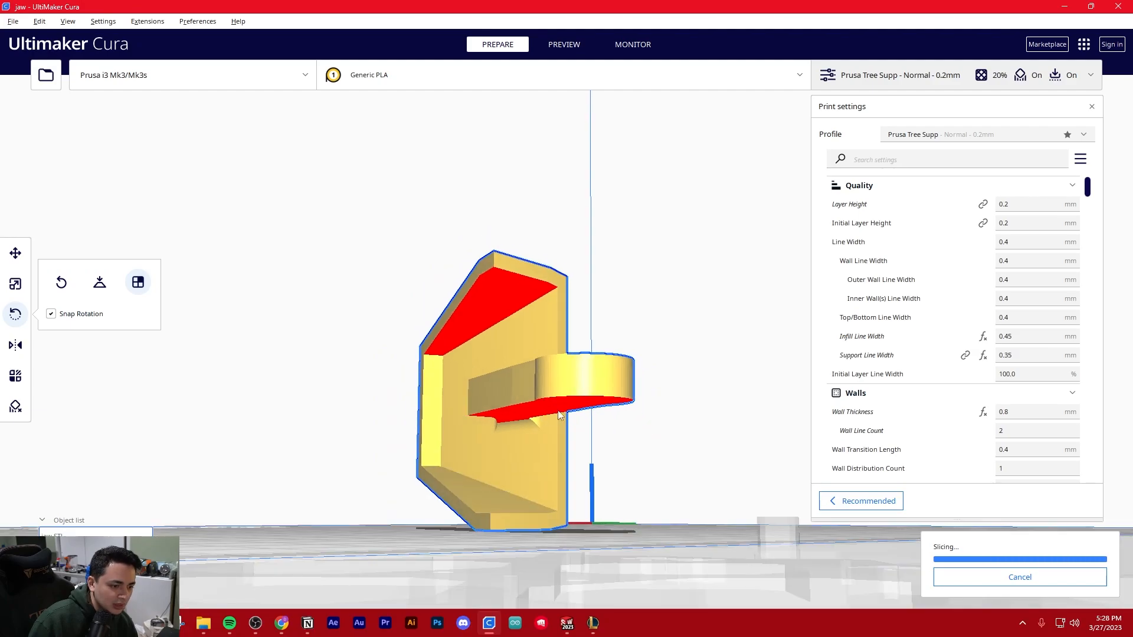
Step: Examine the jaw's sliced layer preview, including the recess in its middle arm and the surrounding supports
{"action": "left_click", "coordinate": [561, 46]}
{"action": "right_click_drag", "start_coordinate": [573, 231], "coordinate": [493, 374]}
{"action": "scroll", "coordinate": [596, 357], "scroll_direction": "up", "scroll_amount": 3}
{"action": "right_click_drag", "start_coordinate": [596, 357], "coordinate": [601, 337]}
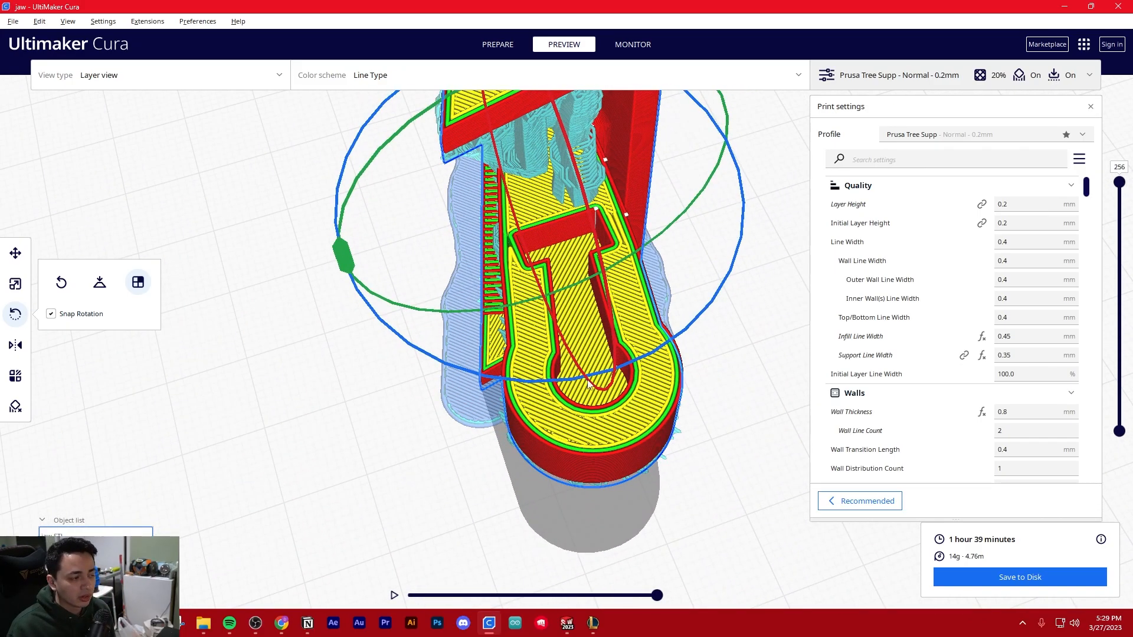
{"action": "scroll", "coordinate": [614, 273], "scroll_direction": "down", "scroll_amount": 8}
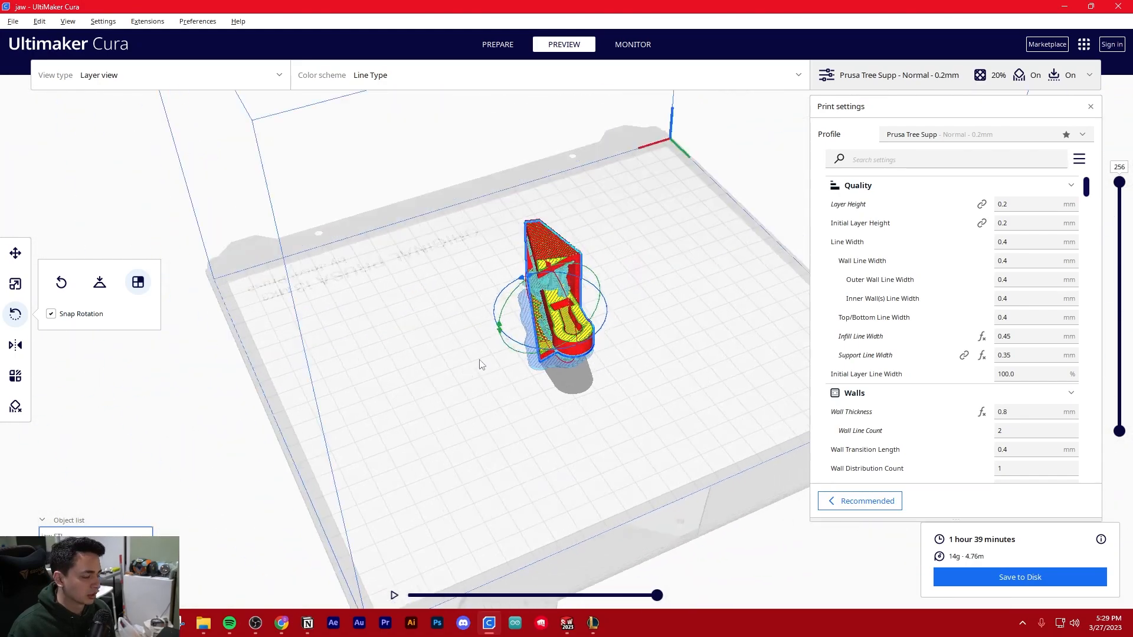
Step: Remove the jaw from the build plate and load the skull model for preparation
{"action": "key", "text": "Delete"}
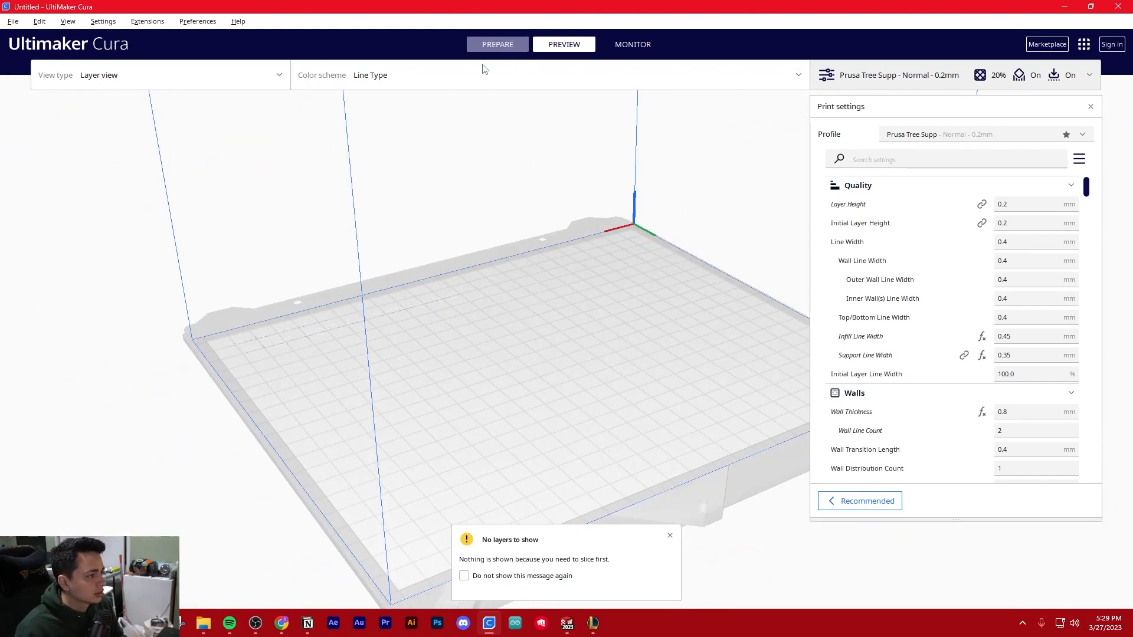
{"action": "left_click", "coordinate": [497, 46]}
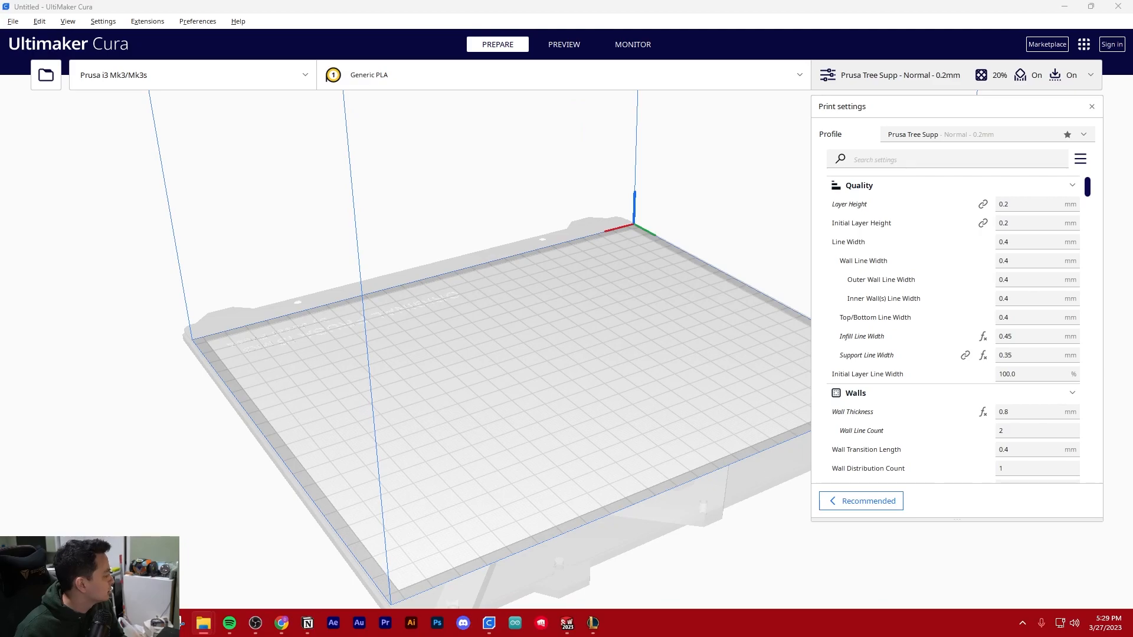
{"action": "left_click_drag", "start_coordinate": [0, 306], "coordinate": [596, 304]}
Step: Examine the loaded skull from several sides to judge how it can be oriented for printing
{"action": "scroll", "coordinate": [419, 374], "scroll_direction": "down", "scroll_amount": 3}
{"action": "right_click_drag", "start_coordinate": [419, 374], "coordinate": [586, 350]}
{"action": "scroll", "coordinate": [620, 345], "scroll_direction": "up", "scroll_amount": 5}
{"action": "middle_click_drag", "start_coordinate": [635, 342], "coordinate": [376, 396]}
{"action": "right_click_drag", "start_coordinate": [378, 401], "coordinate": [521, 466]}
{"action": "scroll", "coordinate": [522, 386], "scroll_direction": "down", "scroll_amount": 5}
{"action": "right_click_drag", "start_coordinate": [529, 363], "coordinate": [570, 379]}
{"action": "right_click_drag", "start_coordinate": [416, 394], "coordinate": [406, 348]}
Step: Rotate the skull so its toothed snout points straight up and its flat rear arm lies horizontal
{"action": "left_click", "coordinate": [527, 353]}
{"action": "left_click_drag", "start_coordinate": [494, 220], "coordinate": [611, 463]}
{"action": "right_click_drag", "start_coordinate": [651, 398], "coordinate": [620, 379]}
{"action": "left_click", "coordinate": [465, 317]}
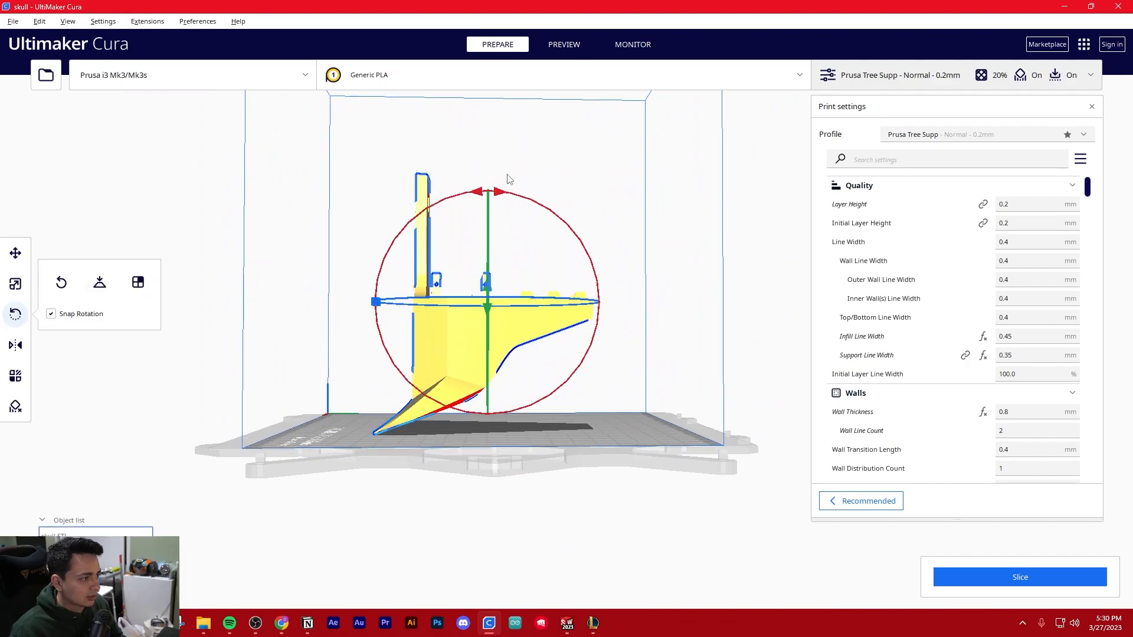
{"action": "left_click_drag", "start_coordinate": [467, 201], "coordinate": [329, 337]}
{"action": "left_click", "coordinate": [282, 325]}
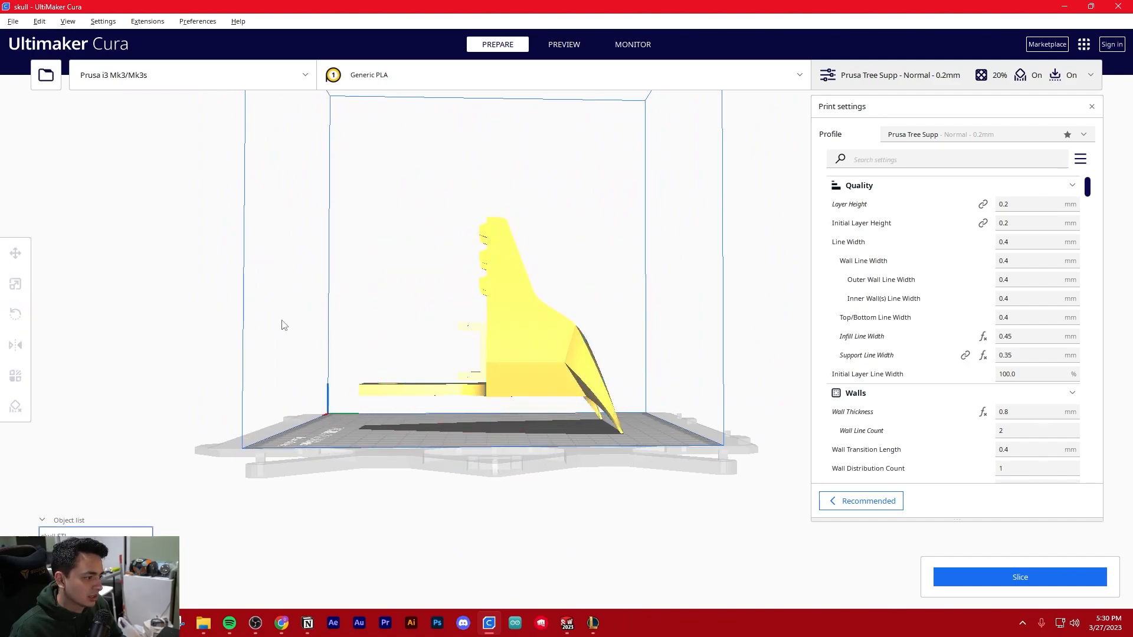
Step: Examine the upright skull's overhangs, including the underside of its flat arm and the pointed tips touching the plate
{"action": "right_click_drag", "start_coordinate": [296, 311], "coordinate": [288, 334]}
{"action": "scroll", "coordinate": [450, 316], "scroll_direction": "down", "scroll_amount": 3}
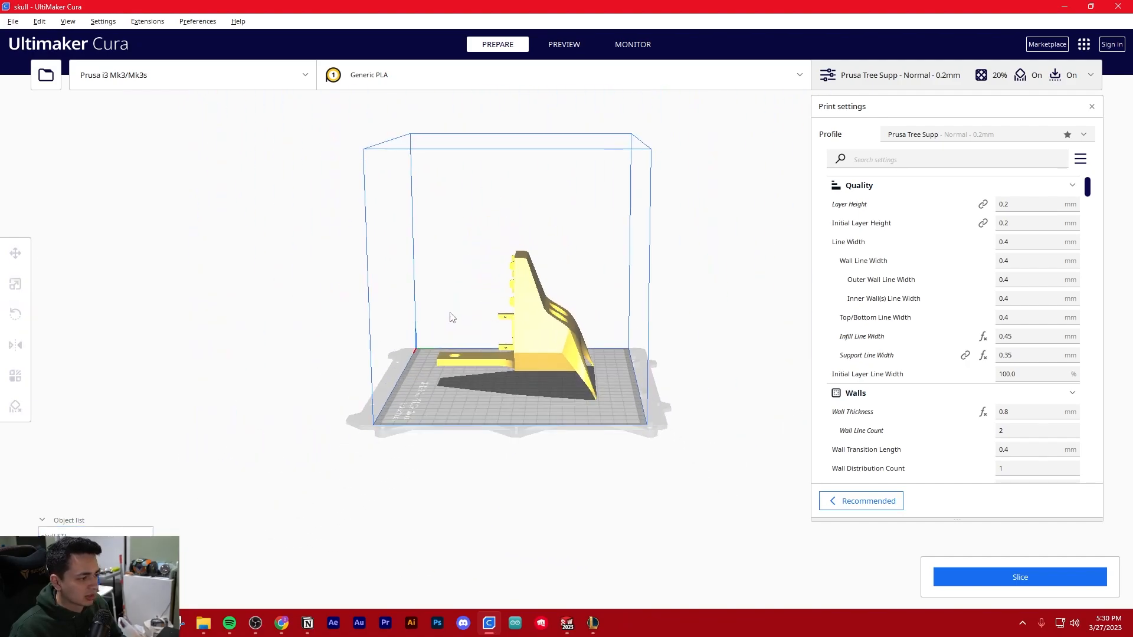
{"action": "scroll", "coordinate": [526, 335], "scroll_direction": "up", "scroll_amount": 5}
{"action": "right_click_drag", "start_coordinate": [526, 335], "coordinate": [449, 176]}
{"action": "mouse_move", "coordinate": [545, 298]}
{"action": "right_mouse_down"}
{"action": "mouse_move", "coordinate": [650, 331]}
{"action": "mouse_move", "coordinate": [538, 315]}
{"action": "right_mouse_up"}
{"action": "mouse_move", "coordinate": [531, 364]}
{"action": "right_mouse_down"}
{"action": "mouse_move", "coordinate": [561, 310]}
{"action": "mouse_move", "coordinate": [540, 364]}
{"action": "mouse_move", "coordinate": [533, 345]}
{"action": "mouse_move", "coordinate": [476, 324]}
{"action": "mouse_move", "coordinate": [526, 354]}
{"action": "right_mouse_up"}
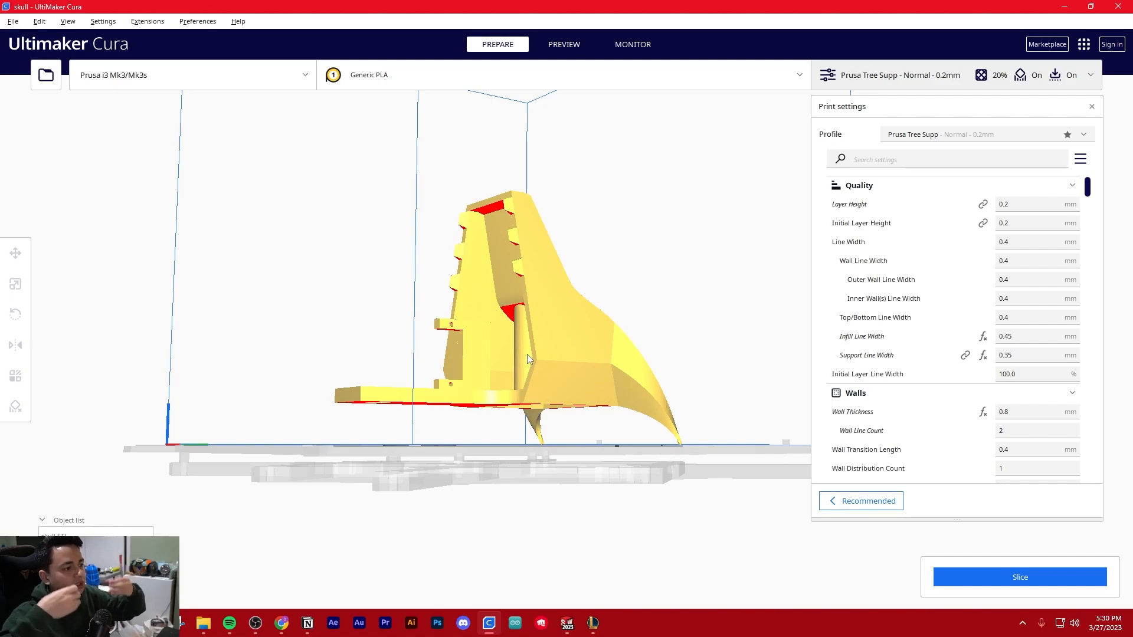
{"action": "mouse_move", "coordinate": [529, 352]}
{"action": "right_mouse_down"}
{"action": "mouse_move", "coordinate": [463, 395]}
{"action": "mouse_move", "coordinate": [487, 367]}
{"action": "mouse_move", "coordinate": [332, 390]}
{"action": "mouse_move", "coordinate": [465, 358]}
{"action": "mouse_move", "coordinate": [547, 356]}
{"action": "right_mouse_up"}
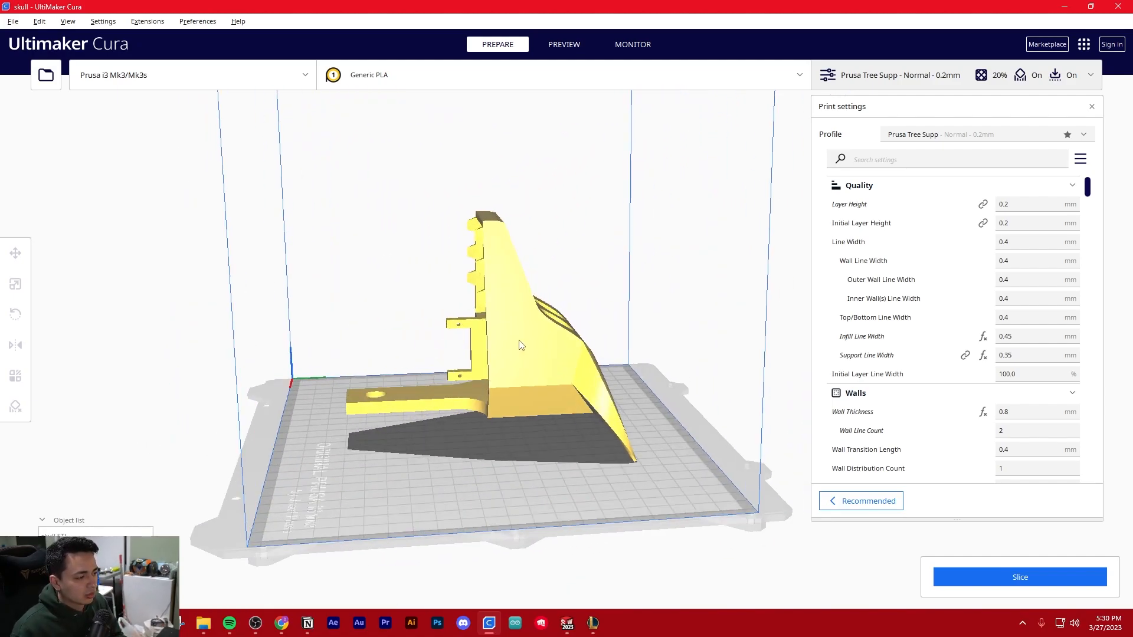
{"action": "mouse_move", "coordinate": [520, 345]}
{"action": "right_mouse_down"}
{"action": "mouse_move", "coordinate": [505, 354]}
{"action": "mouse_move", "coordinate": [486, 445]}
{"action": "mouse_move", "coordinate": [482, 366]}
{"action": "mouse_move", "coordinate": [494, 325]}
{"action": "mouse_move", "coordinate": [534, 324]}
{"action": "mouse_move", "coordinate": [517, 326]}
{"action": "right_mouse_up"}
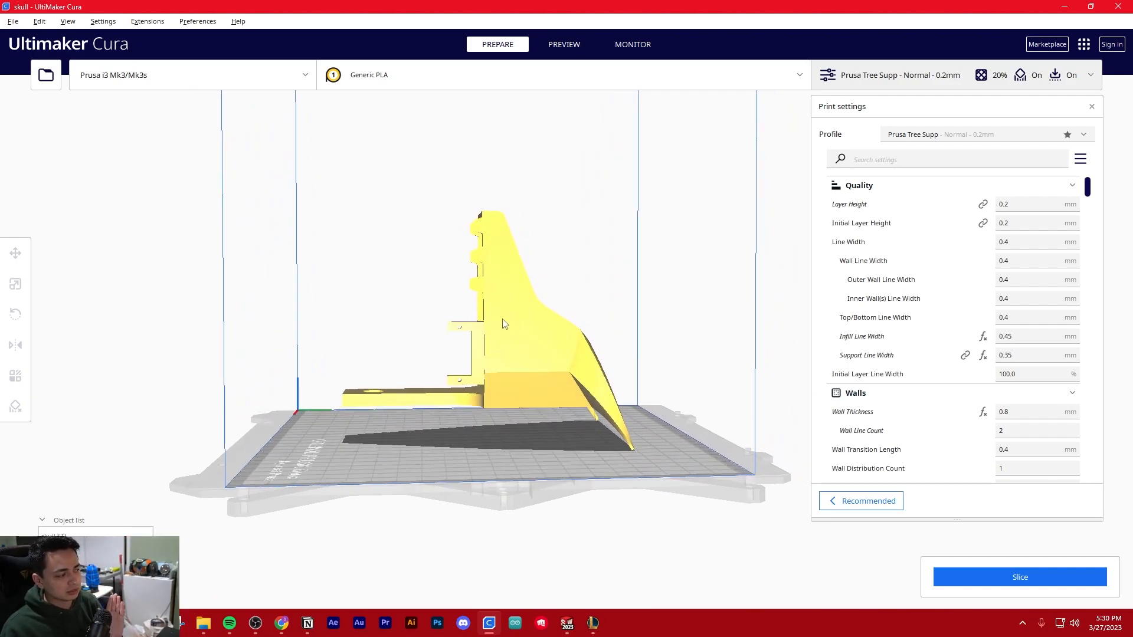
Step: Inspect the skull's open interior closely, including the two cylinders and the small drilled tabs above the flat arm
{"action": "right_click_drag", "start_coordinate": [497, 327], "coordinate": [686, 333]}
{"action": "right_click_drag", "start_coordinate": [596, 340], "coordinate": [515, 374]}
{"action": "middle_click_drag", "start_coordinate": [514, 369], "coordinate": [734, 307]}
{"action": "scroll", "coordinate": [580, 332], "scroll_direction": "up", "scroll_amount": 6}
{"action": "mouse_move", "coordinate": [490, 339]}
{"action": "right_mouse_down"}
{"action": "mouse_move", "coordinate": [628, 307]}
{"action": "mouse_move", "coordinate": [551, 304]}
{"action": "mouse_move", "coordinate": [486, 273]}
{"action": "mouse_move", "coordinate": [501, 251]}
{"action": "mouse_move", "coordinate": [669, 286]}
{"action": "mouse_move", "coordinate": [572, 277]}
{"action": "mouse_move", "coordinate": [515, 317]}
{"action": "mouse_move", "coordinate": [602, 324]}
{"action": "mouse_move", "coordinate": [498, 350]}
{"action": "right_mouse_up"}
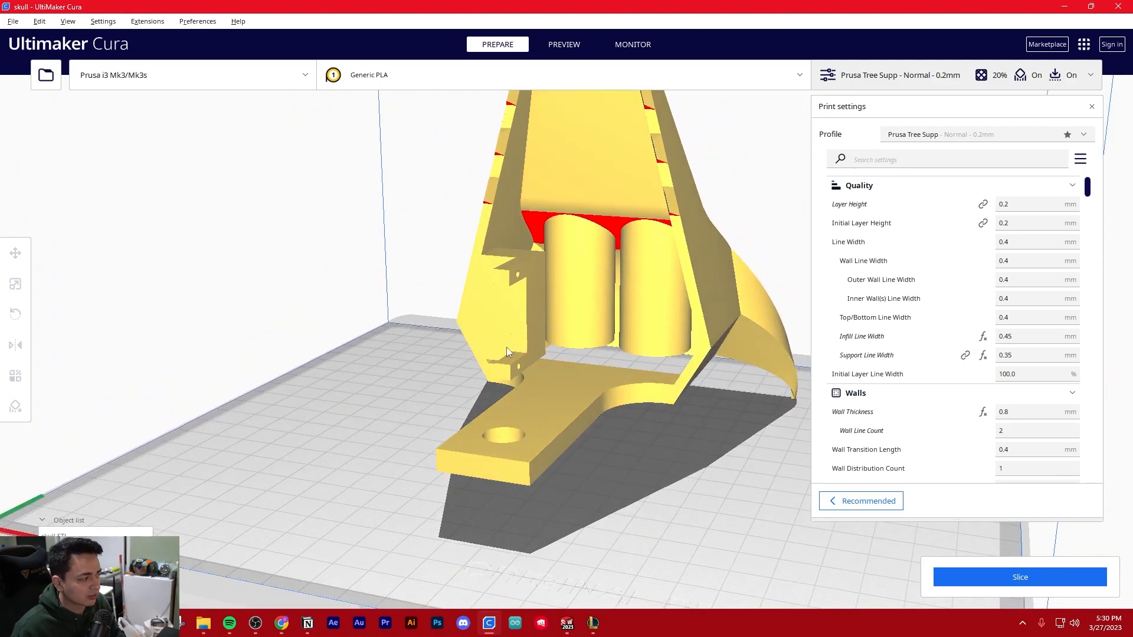
Step: Place one support blocker on each of the skull's two small drilled tabs
{"action": "left_click", "coordinate": [499, 348]}
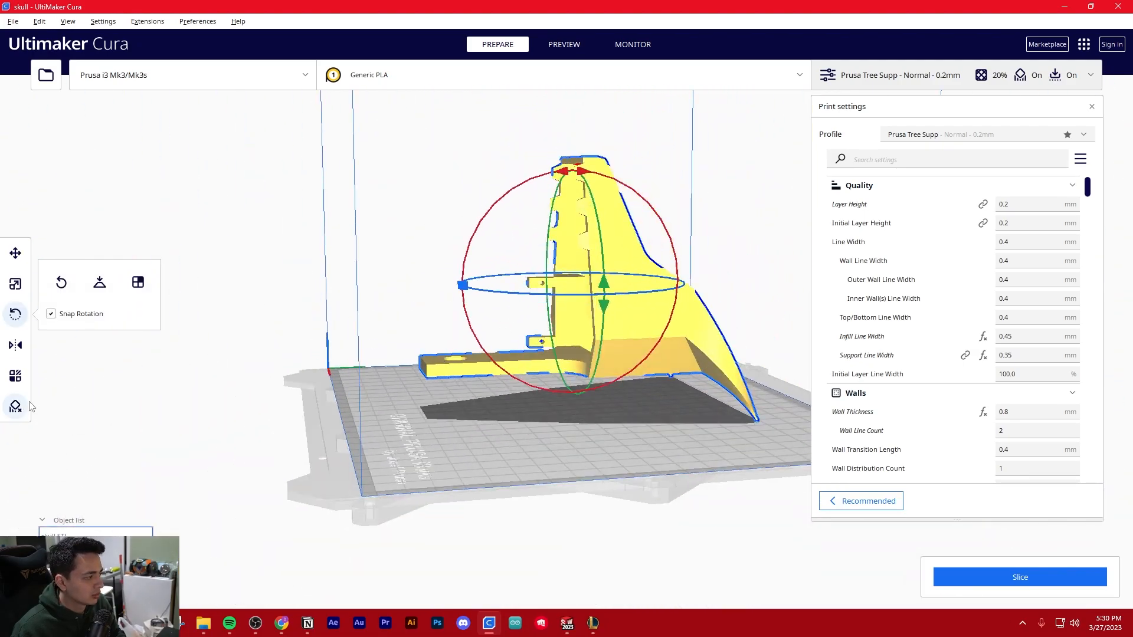
{"action": "left_click", "coordinate": [26, 407]}
{"action": "scroll", "coordinate": [179, 396], "scroll_direction": "up", "scroll_amount": 4}
{"action": "scroll", "coordinate": [513, 274], "scroll_direction": "up", "scroll_amount": 8}
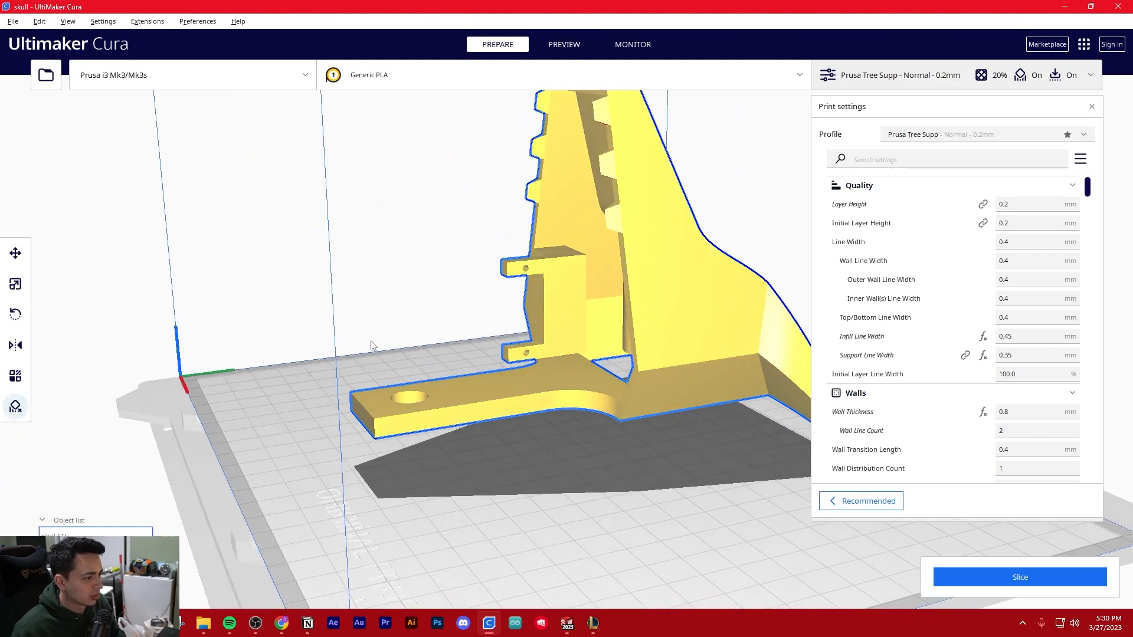
{"action": "left_click", "coordinate": [461, 205]}
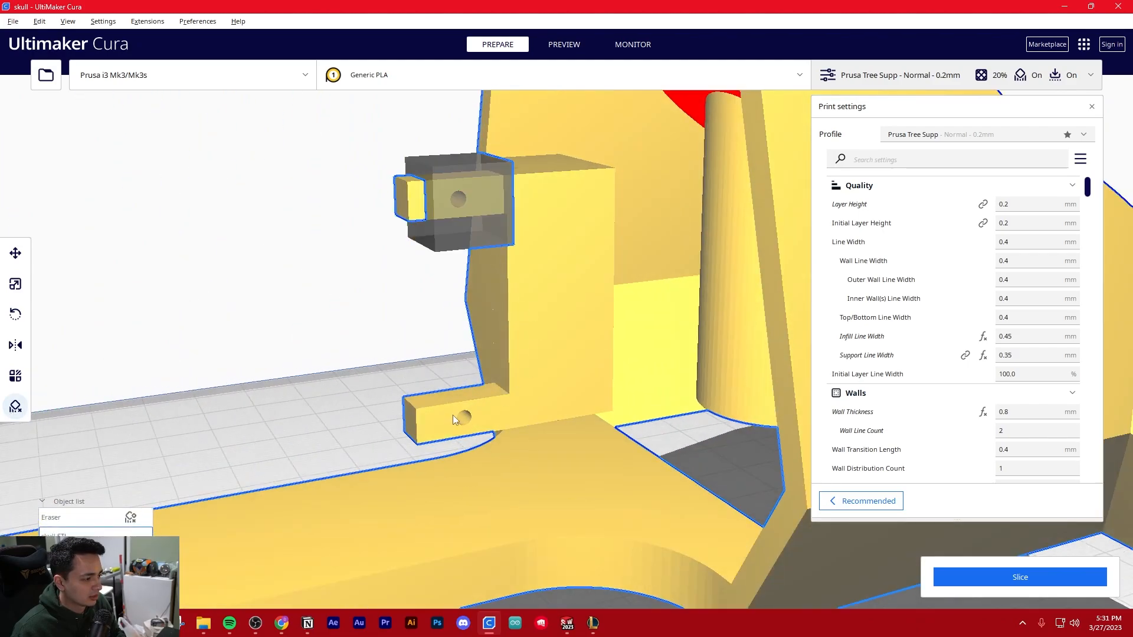
{"action": "left_click", "coordinate": [451, 417]}
Step: Raise the support blocker on the skull's upper drilled tab slightly
{"action": "mouse_move", "coordinate": [385, 433]}
{"action": "right_mouse_down"}
{"action": "mouse_move", "coordinate": [565, 377]}
{"action": "mouse_move", "coordinate": [487, 349]}
{"action": "mouse_move", "coordinate": [530, 386]}
{"action": "mouse_move", "coordinate": [512, 351]}
{"action": "mouse_move", "coordinate": [468, 381]}
{"action": "mouse_move", "coordinate": [558, 366]}
{"action": "right_mouse_up"}
{"action": "key", "text": "t"}
{"action": "left_click_drag", "start_coordinate": [504, 300], "coordinate": [512, 270]}
{"action": "mouse_move", "coordinate": [495, 281]}
{"action": "right_mouse_down"}
{"action": "mouse_move", "coordinate": [576, 291]}
{"action": "mouse_move", "coordinate": [531, 278]}
{"action": "mouse_move", "coordinate": [481, 295]}
{"action": "mouse_move", "coordinate": [387, 301]}
{"action": "mouse_move", "coordinate": [646, 323]}
{"action": "mouse_move", "coordinate": [576, 293]}
{"action": "mouse_move", "coordinate": [348, 293]}
{"action": "mouse_move", "coordinate": [413, 283]}
{"action": "mouse_move", "coordinate": [466, 412]}
{"action": "mouse_move", "coordinate": [509, 457]}
{"action": "mouse_move", "coordinate": [511, 257]}
{"action": "mouse_move", "coordinate": [547, 306]}
{"action": "mouse_move", "coordinate": [523, 316]}
{"action": "mouse_move", "coordinate": [569, 469]}
{"action": "right_mouse_up"}
Step: Move the lower tab's support blocker to X -17.1103 mm and Z 25.2332 mm so it surrounds the tab
{"action": "left_click", "coordinate": [564, 466]}
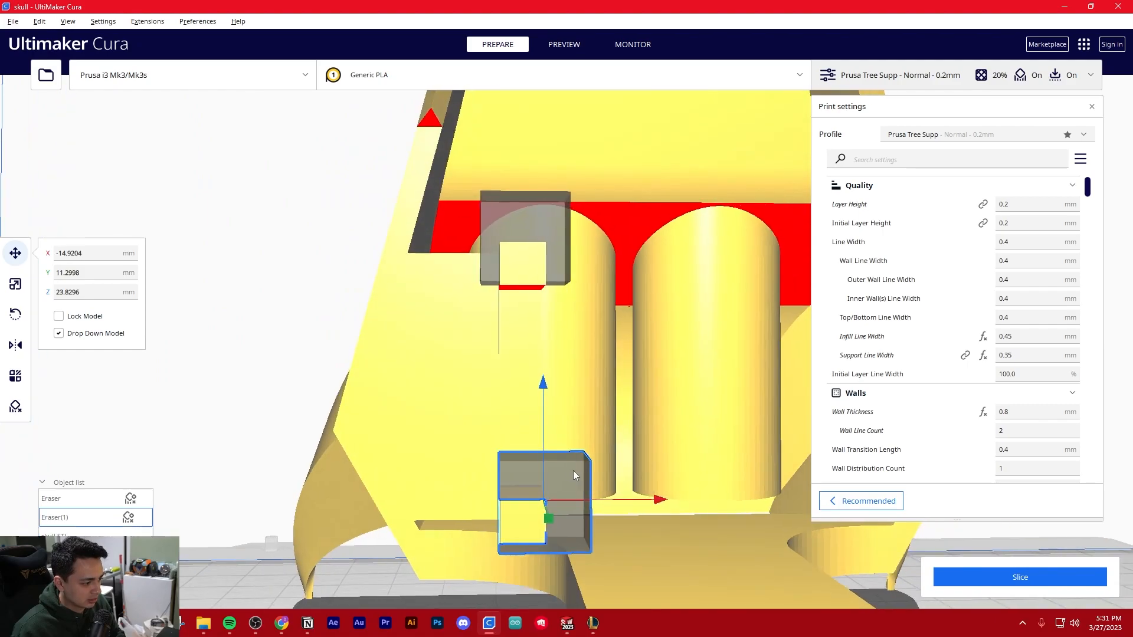
{"action": "left_click_drag", "start_coordinate": [660, 503], "coordinate": [642, 500]}
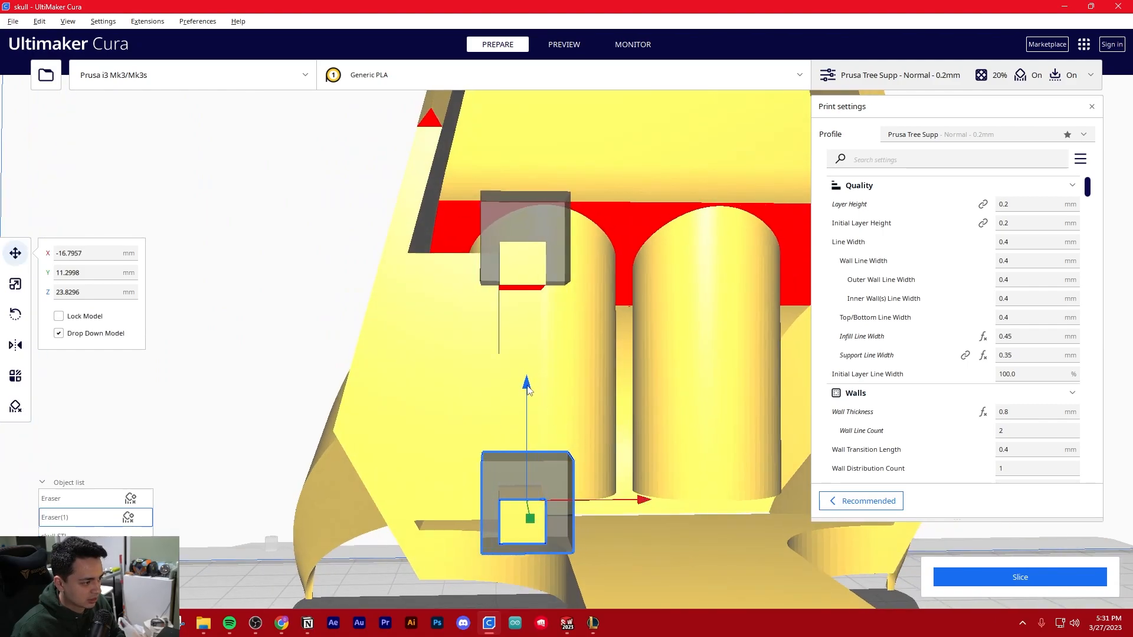
{"action": "left_click_drag", "start_coordinate": [527, 386], "coordinate": [527, 366]}
{"action": "mouse_move", "coordinate": [526, 366]}
{"action": "right_mouse_down"}
{"action": "mouse_move", "coordinate": [416, 384]}
{"action": "mouse_move", "coordinate": [566, 373]}
{"action": "mouse_move", "coordinate": [555, 420]}
{"action": "right_mouse_up"}
{"action": "left_click_drag", "start_coordinate": [642, 486], "coordinate": [632, 486]}
{"action": "mouse_move", "coordinate": [633, 486]}
{"action": "right_mouse_down"}
{"action": "mouse_move", "coordinate": [480, 455]}
{"action": "mouse_move", "coordinate": [331, 484]}
{"action": "mouse_move", "coordinate": [326, 465]}
{"action": "mouse_move", "coordinate": [405, 481]}
{"action": "mouse_move", "coordinate": [422, 461]}
{"action": "right_mouse_up"}
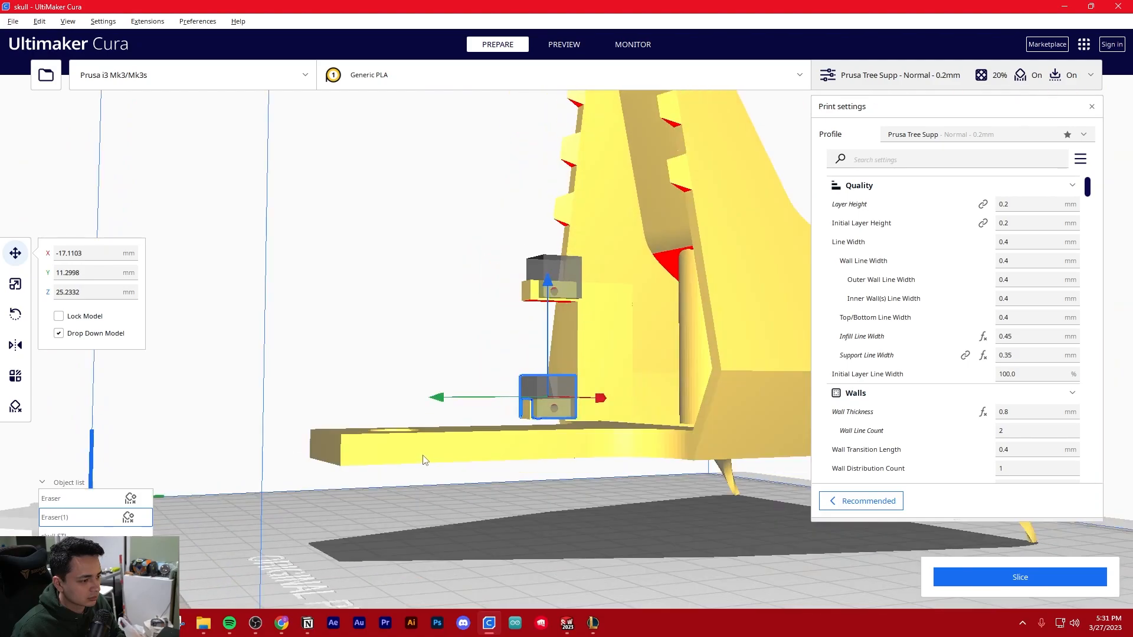
Step: Slice the upright skull with both support blockers in place
{"action": "scroll", "coordinate": [422, 461], "scroll_direction": "down", "scroll_amount": 4}
{"action": "right_click_drag", "start_coordinate": [484, 412], "coordinate": [487, 463]}
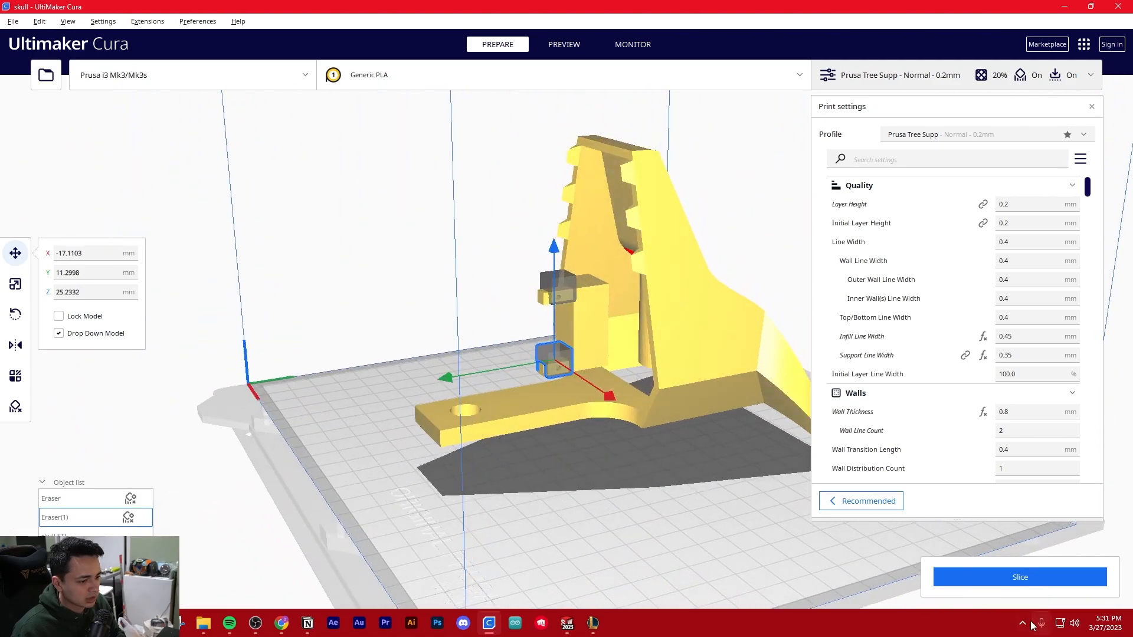
{"action": "left_click", "coordinate": [972, 571]}
{"action": "right_click_drag", "start_coordinate": [649, 484], "coordinate": [615, 429]}
{"action": "right_click_drag", "start_coordinate": [532, 229], "coordinate": [478, 316]}
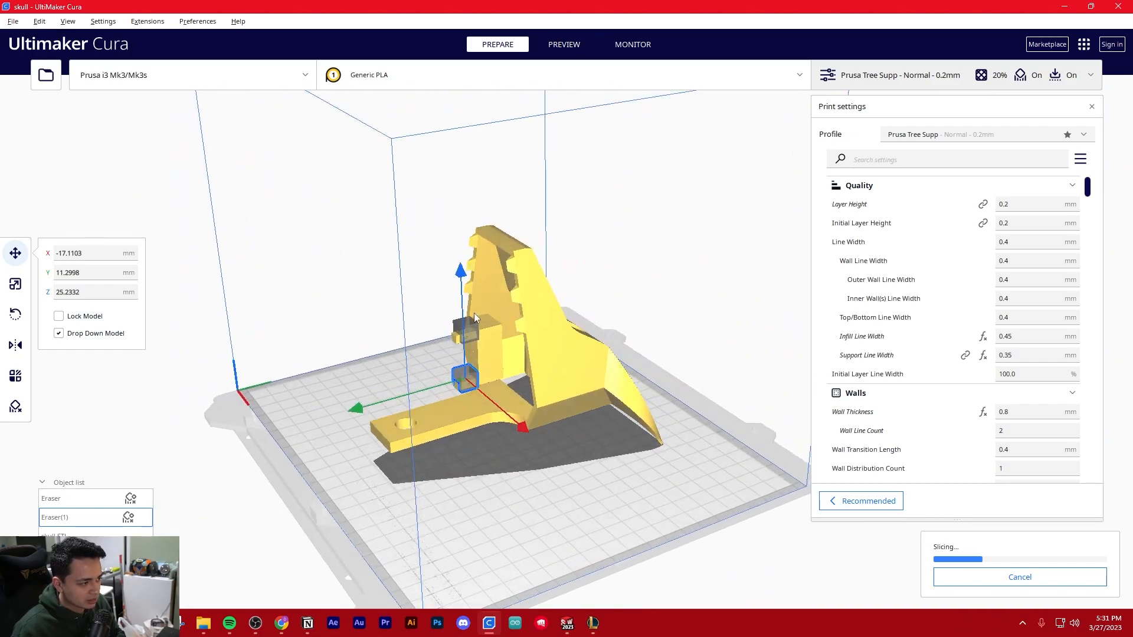
{"action": "right_click_drag", "start_coordinate": [585, 325], "coordinate": [538, 313]}
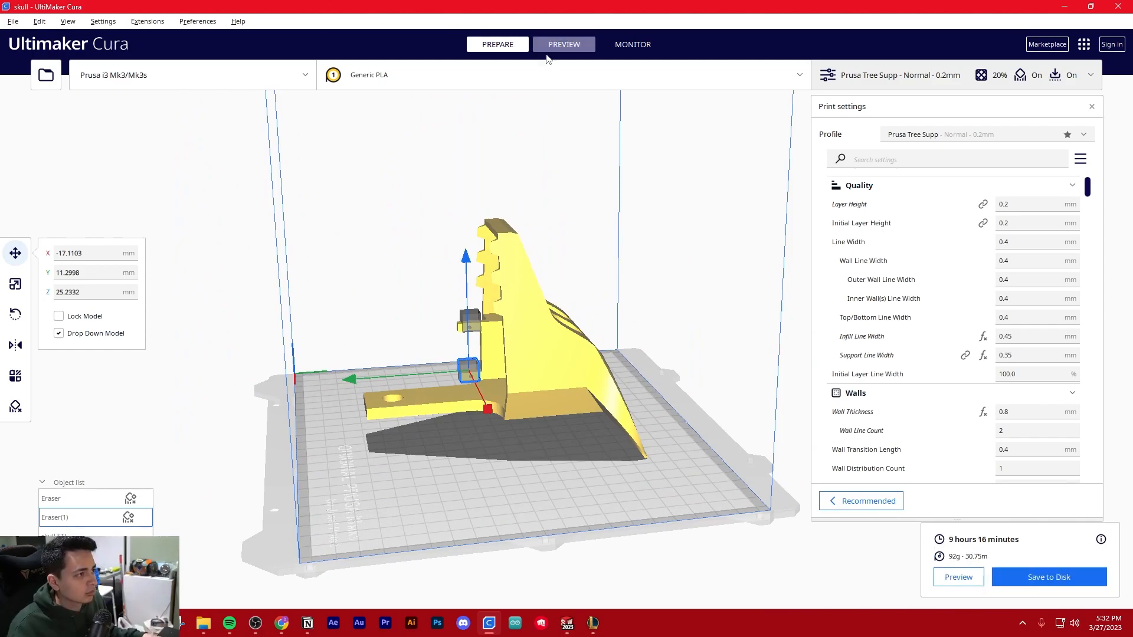
Step: Examine the skull's sliced preview, including the tree supports beneath it and the area around the blocked tabs
{"action": "left_click", "coordinate": [582, 43]}
{"action": "scroll", "coordinate": [464, 281], "scroll_direction": "up", "scroll_amount": 4}
{"action": "middle_click_drag", "start_coordinate": [389, 376], "coordinate": [469, 352]}
{"action": "right_click_drag", "start_coordinate": [344, 376], "coordinate": [484, 339]}
{"action": "scroll", "coordinate": [481, 339], "scroll_direction": "up", "scroll_amount": 5}
{"action": "mouse_move", "coordinate": [373, 334]}
{"action": "right_mouse_down"}
{"action": "mouse_move", "coordinate": [546, 314]}
{"action": "mouse_move", "coordinate": [715, 312]}
{"action": "mouse_move", "coordinate": [374, 341]}
{"action": "right_mouse_up"}
{"action": "scroll", "coordinate": [374, 341], "scroll_direction": "down", "scroll_amount": 5}
{"action": "right_click_drag", "start_coordinate": [592, 342], "coordinate": [489, 195]}
Step: Remove the skull from the build plate and load the wing right, wing left, stepper gear and stepper beam models
{"action": "left_click", "coordinate": [487, 58]}
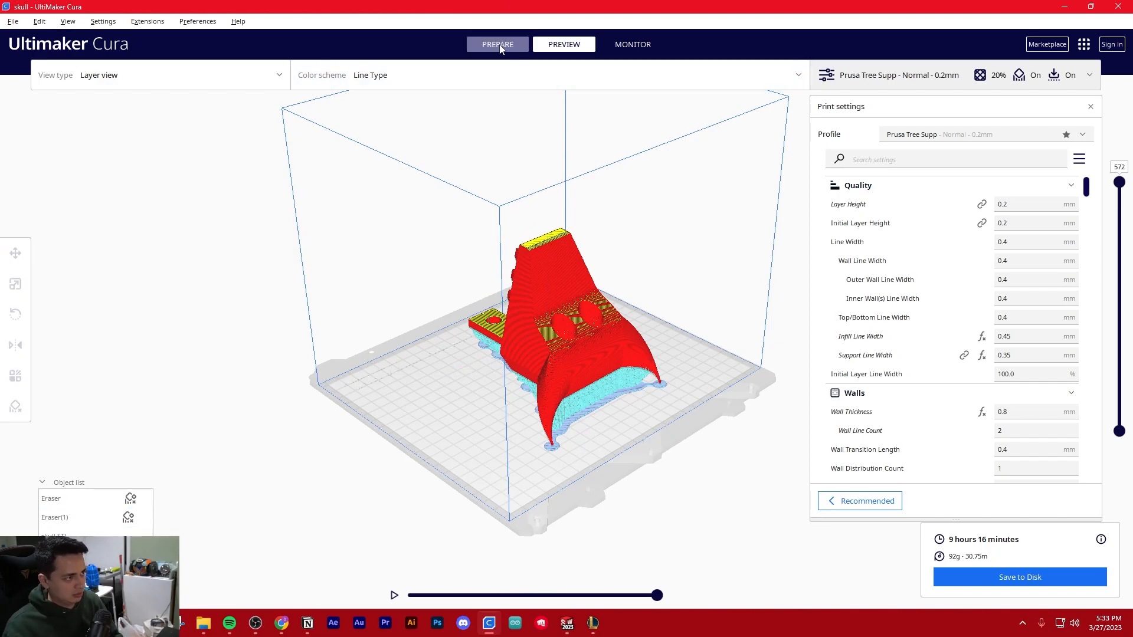
{"action": "left_click", "coordinate": [582, 339]}
{"action": "key", "text": "Delete"}
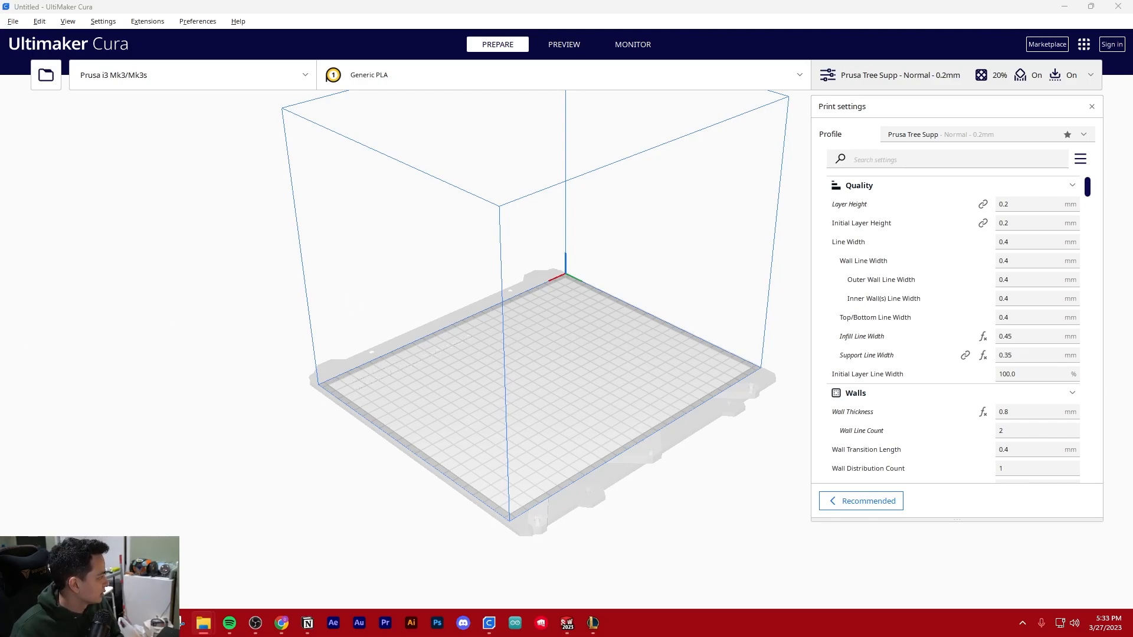
{"action": "left_click_drag", "start_coordinate": [121, 294], "coordinate": [442, 306]}
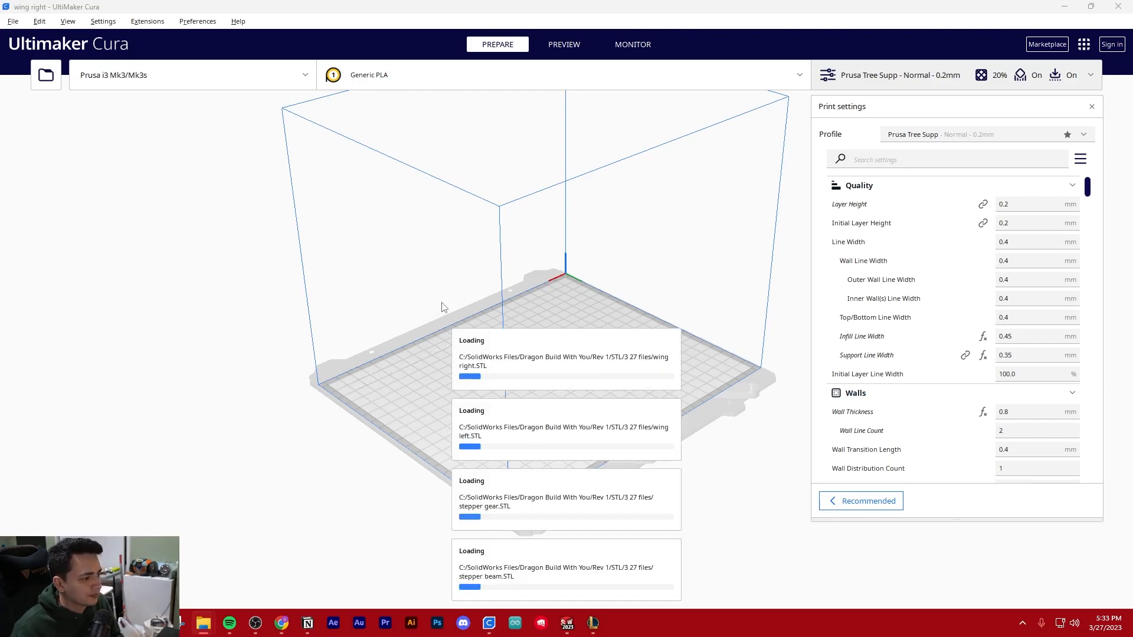
Step: Examine the two wings, stepper gear and stepper beam lying flat on the build plate
{"action": "right_click_drag", "start_coordinate": [395, 328], "coordinate": [734, 356]}
{"action": "scroll", "coordinate": [531, 440], "scroll_direction": "up", "scroll_amount": 4}
{"action": "scroll", "coordinate": [444, 285], "scroll_direction": "down", "scroll_amount": 4}
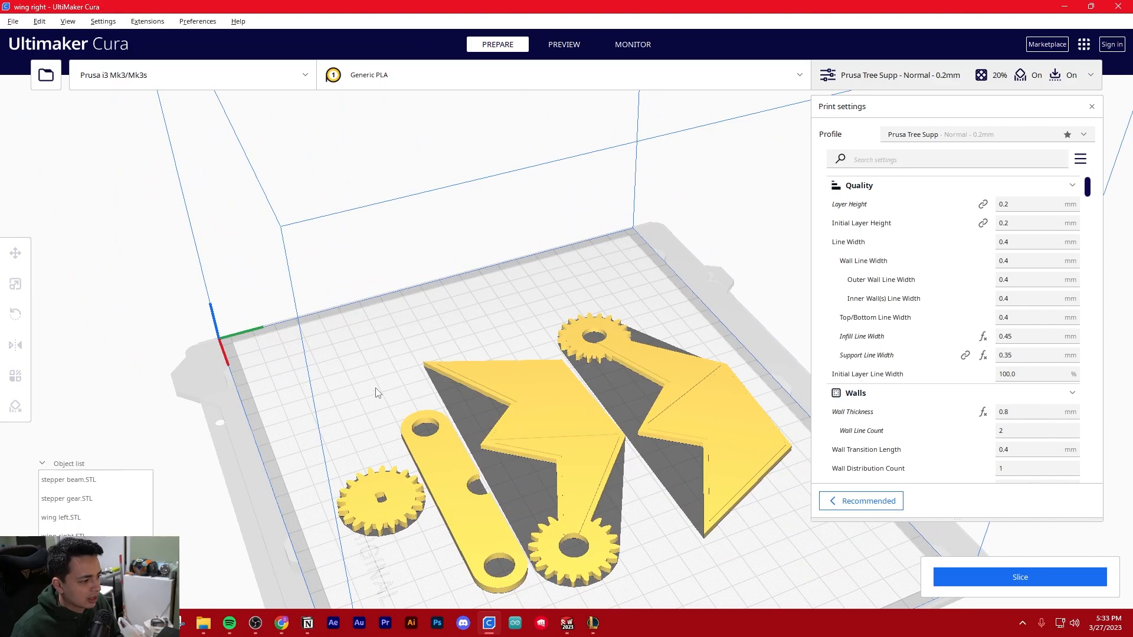
{"action": "middle_click_drag", "start_coordinate": [502, 389], "coordinate": [441, 307]}
{"action": "scroll", "coordinate": [444, 309], "scroll_direction": "up", "scroll_amount": 4}
{"action": "left_click", "coordinate": [459, 321]}
{"action": "scroll", "coordinate": [404, 357], "scroll_direction": "down", "scroll_amount": 4}
{"action": "left_click", "coordinate": [286, 415]}
{"action": "left_click", "coordinate": [537, 353]}
{"action": "left_click", "coordinate": [412, 250]}
{"action": "right_click_drag", "start_coordinate": [496, 305], "coordinate": [440, 310]}
Step: Remove the stepper gear and stepper beam from the build plate and auto-arrange the two wings
{"action": "left_click", "coordinate": [312, 362]}
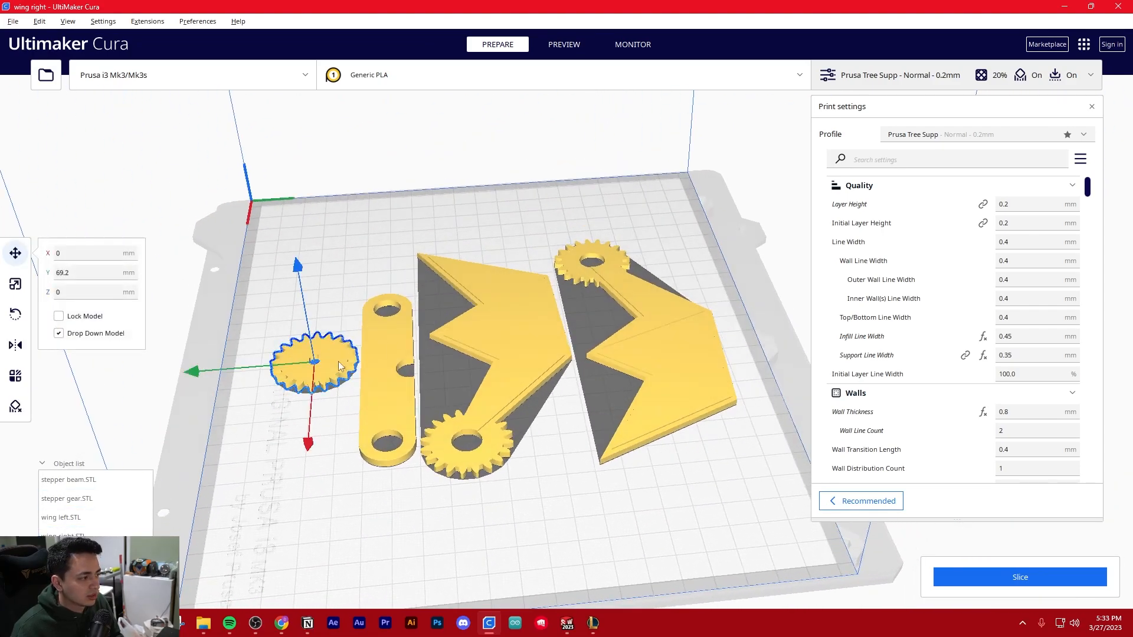
{"action": "left_click", "coordinate": [370, 366], "text": "ctrl"}
{"action": "key", "text": "Delete"}
{"action": "right_click_drag", "start_coordinate": [391, 354], "coordinate": [451, 349]}
{"action": "key", "text": "ctrl+a"}
{"action": "key", "text": "ctrl+r"}
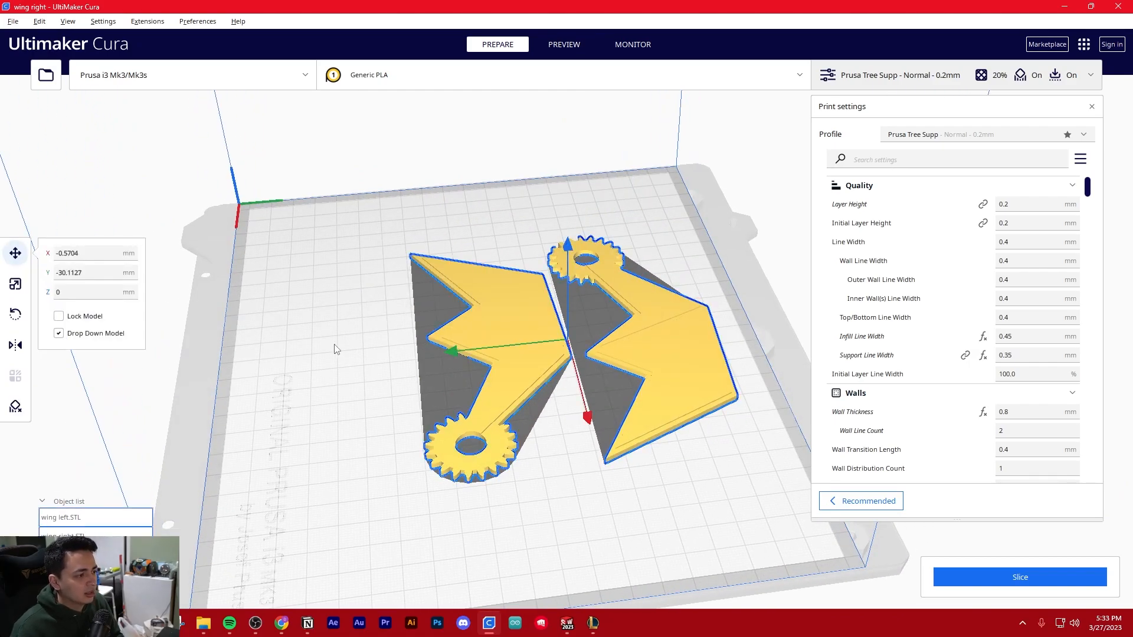
{"action": "left_click", "coordinate": [334, 349]}
Step: Clear both wings from the build plate after checking their layout, and load the stepper beam and stepper gear
{"action": "right_click_drag", "start_coordinate": [593, 279], "coordinate": [611, 295]}
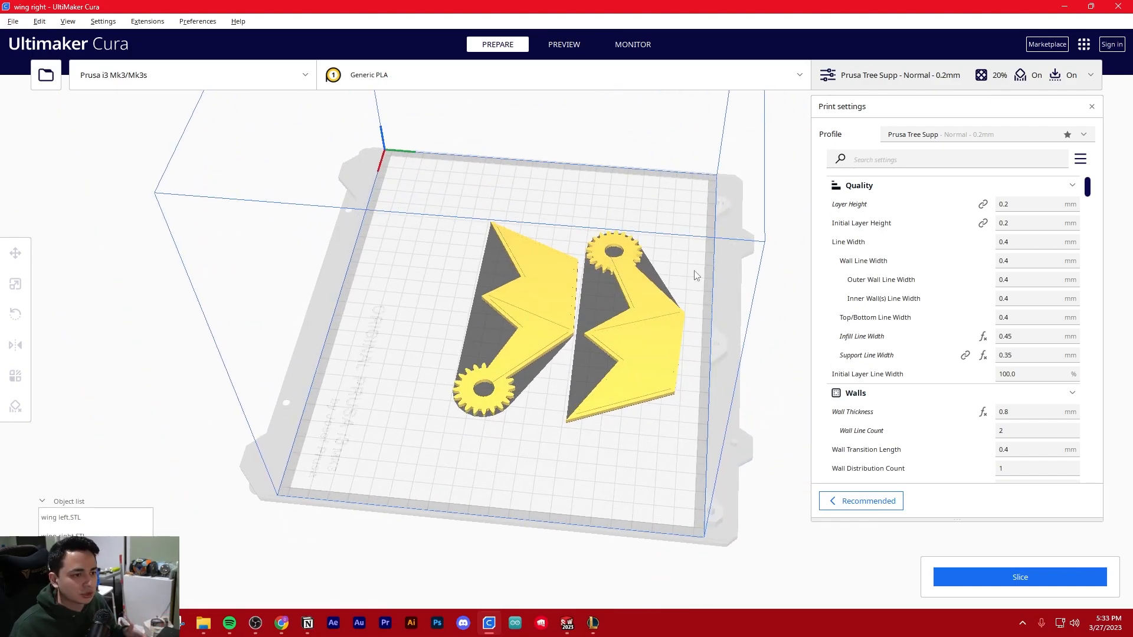
{"action": "scroll", "coordinate": [578, 303], "scroll_direction": "up", "scroll_amount": 5}
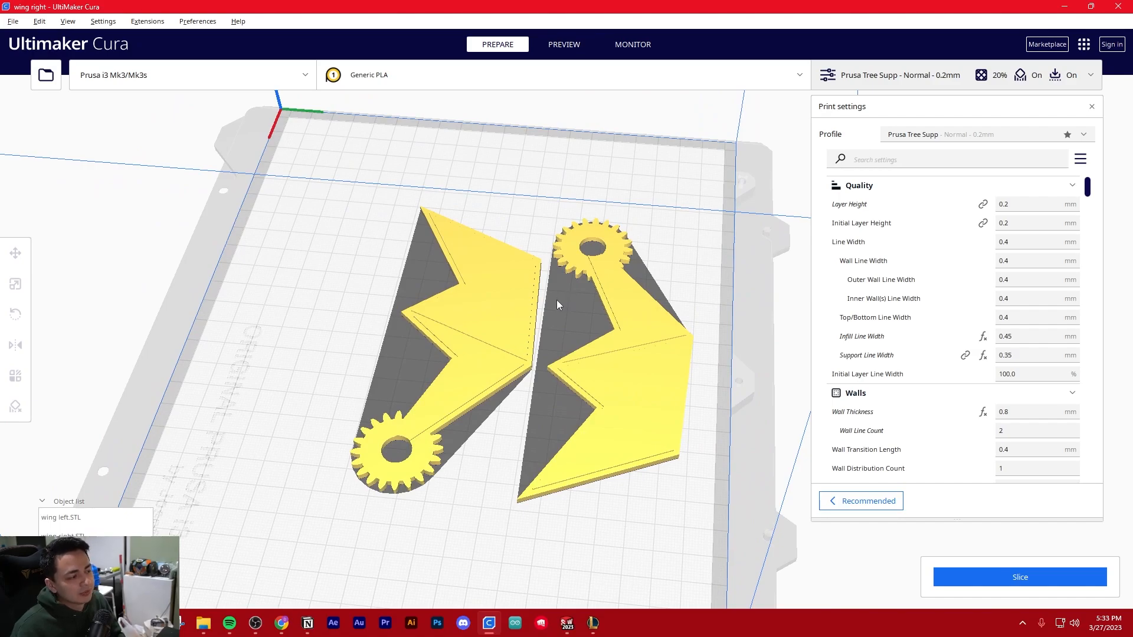
{"action": "left_click", "coordinate": [508, 330]}
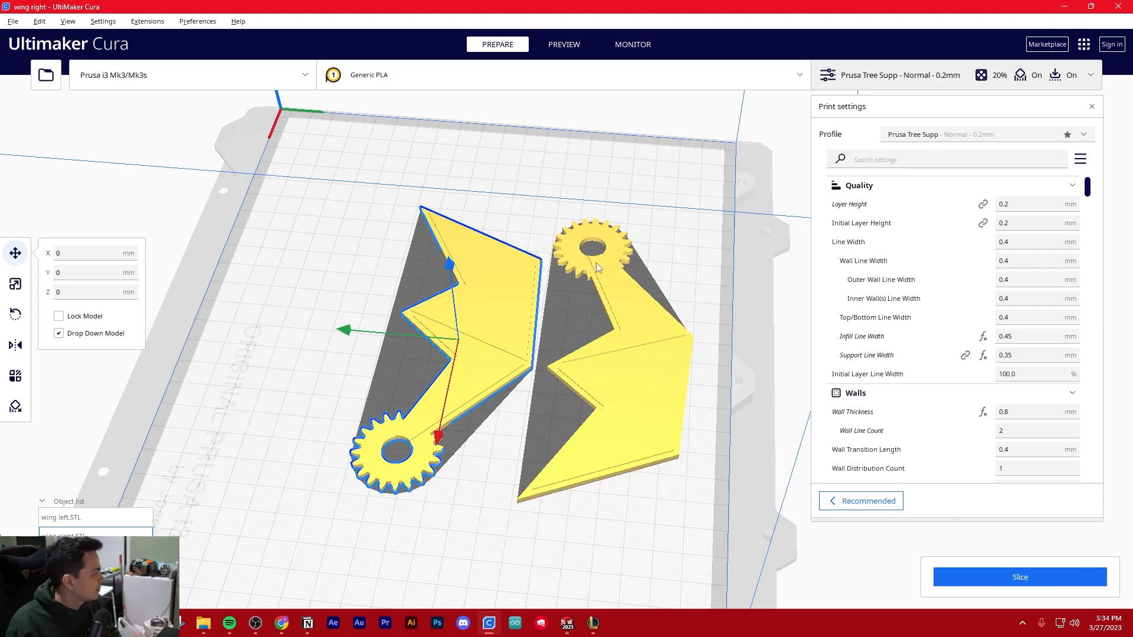
{"action": "key", "text": "ctrl+d"}
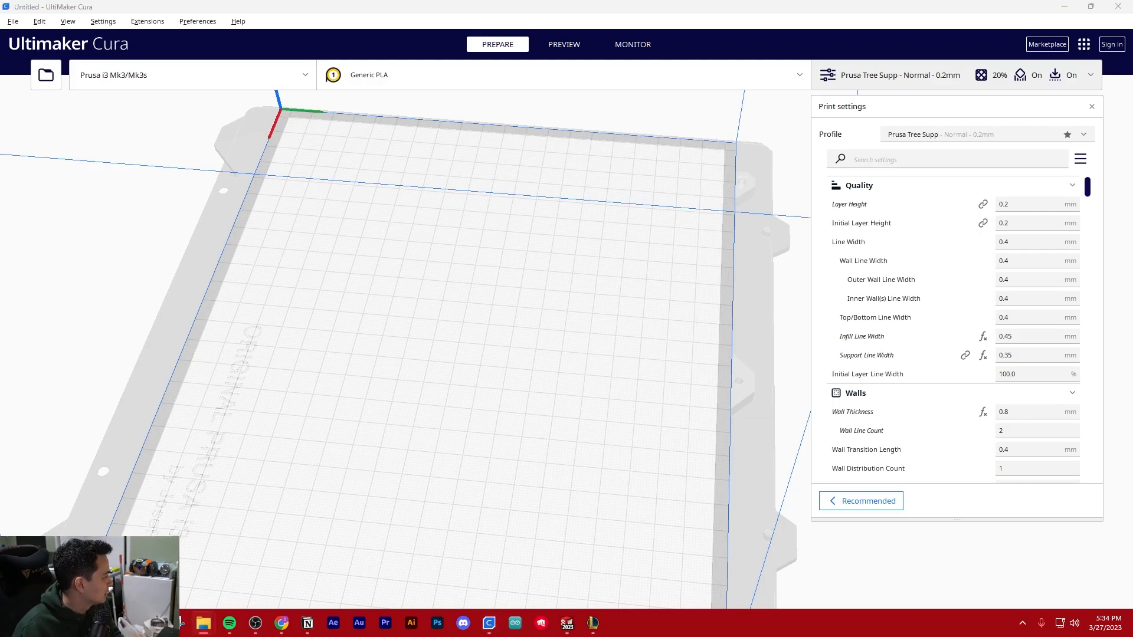
{"action": "left_click_drag", "start_coordinate": [0, 324], "coordinate": [368, 323]}
{"action": "left_click", "coordinate": [243, 379]}
{"action": "scroll", "coordinate": [372, 366], "scroll_direction": "up", "scroll_amount": 4}
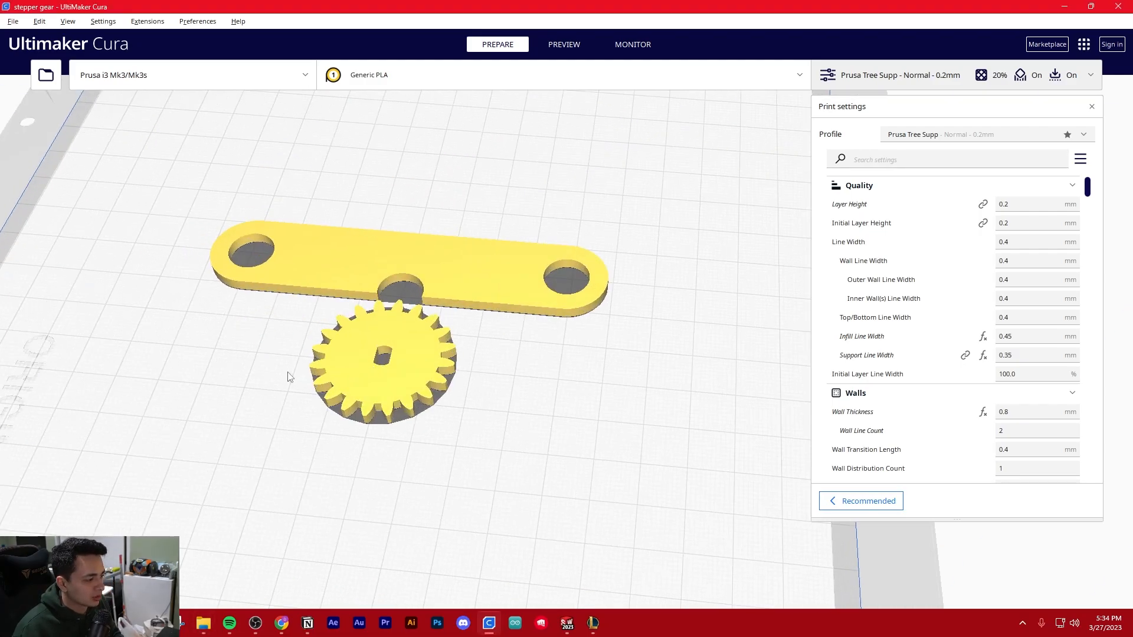
Step: Check the stepper beam and stepper gear lying flat on the build plate and clear both from it
{"action": "middle_click_drag", "start_coordinate": [287, 373], "coordinate": [441, 387]}
{"action": "scroll", "coordinate": [413, 402], "scroll_direction": "down", "scroll_amount": 3}
{"action": "mouse_move", "coordinate": [379, 398]}
{"action": "right_mouse_down"}
{"action": "mouse_move", "coordinate": [370, 373]}
{"action": "mouse_move", "coordinate": [417, 306]}
{"action": "mouse_move", "coordinate": [435, 401]}
{"action": "mouse_move", "coordinate": [392, 395]}
{"action": "right_mouse_up"}
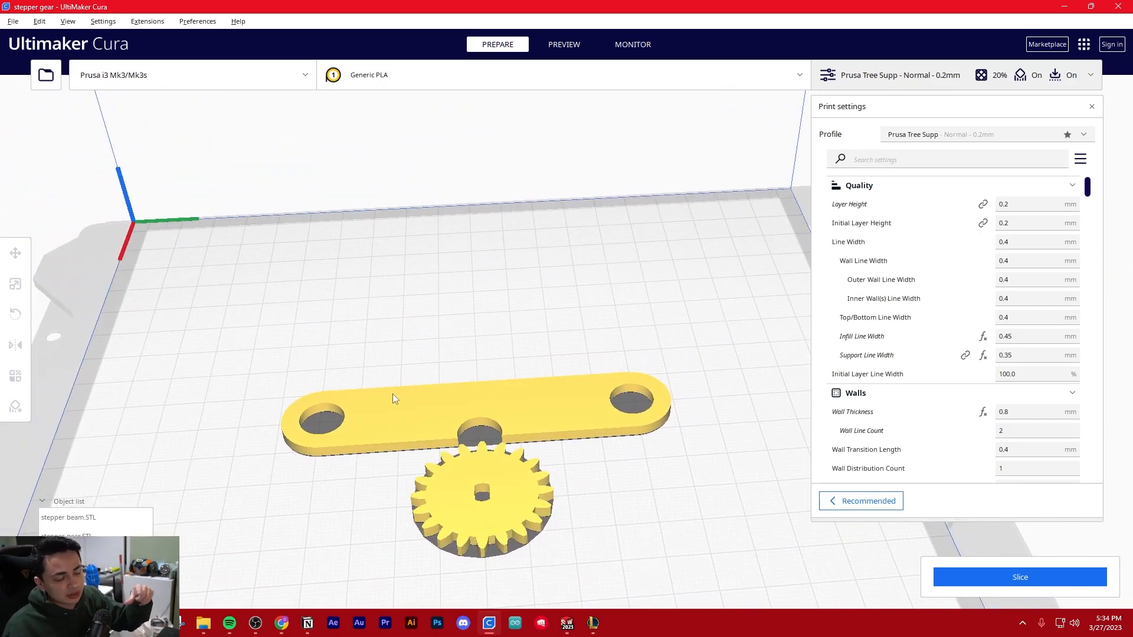
{"action": "left_click", "coordinate": [409, 389]}
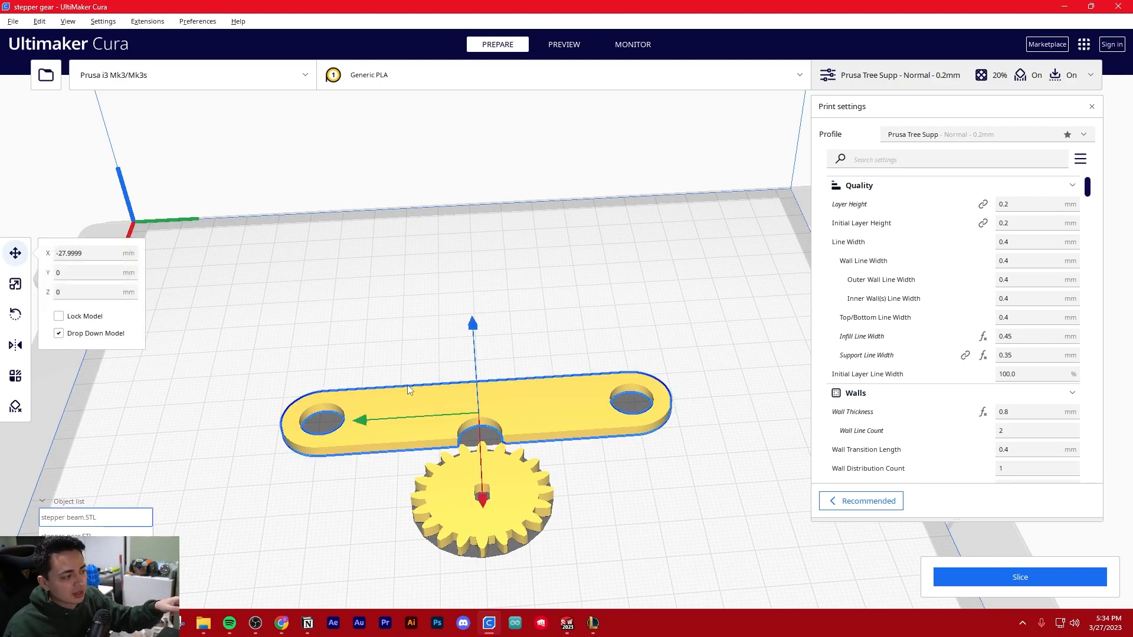
{"action": "left_click", "coordinate": [400, 376]}
{"action": "left_click", "coordinate": [427, 416]}
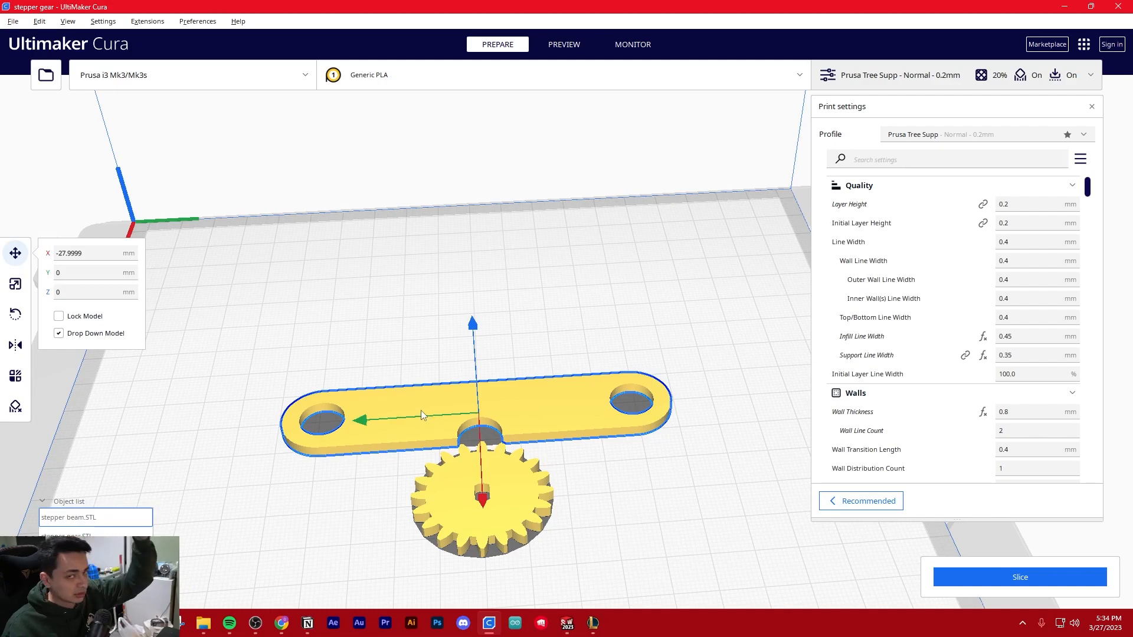
{"action": "scroll", "coordinate": [415, 408], "scroll_direction": "down", "scroll_amount": 4}
{"action": "left_click", "coordinate": [566, 288]}
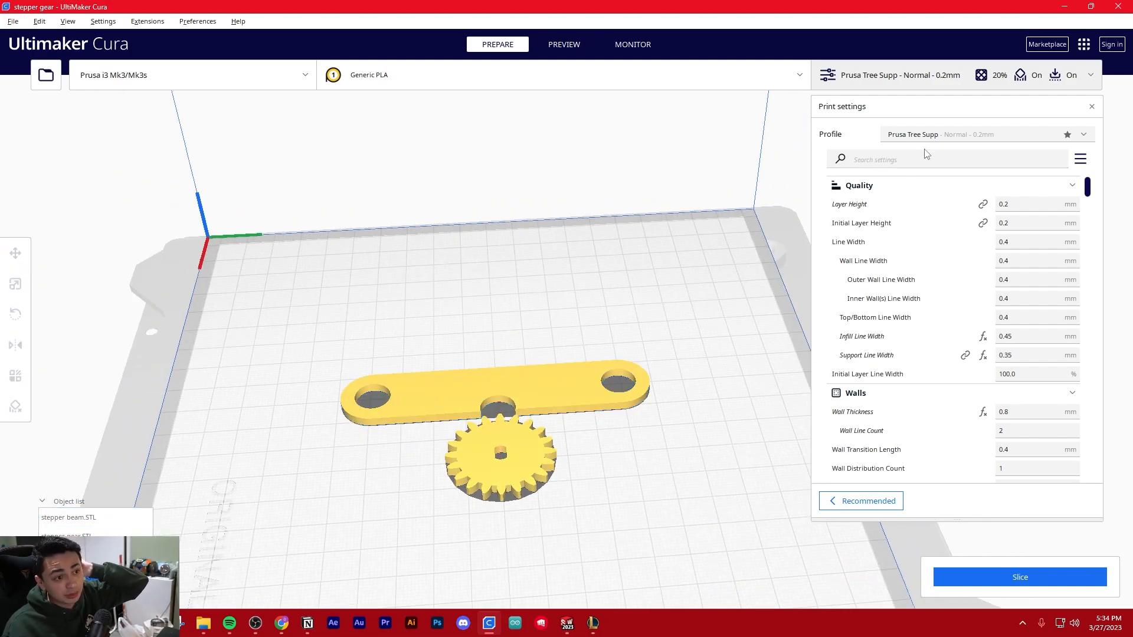
{"action": "scroll", "coordinate": [466, 400], "scroll_direction": "down", "scroll_amount": 4}
{"action": "right_click_drag", "start_coordinate": [627, 441], "coordinate": [581, 447]}
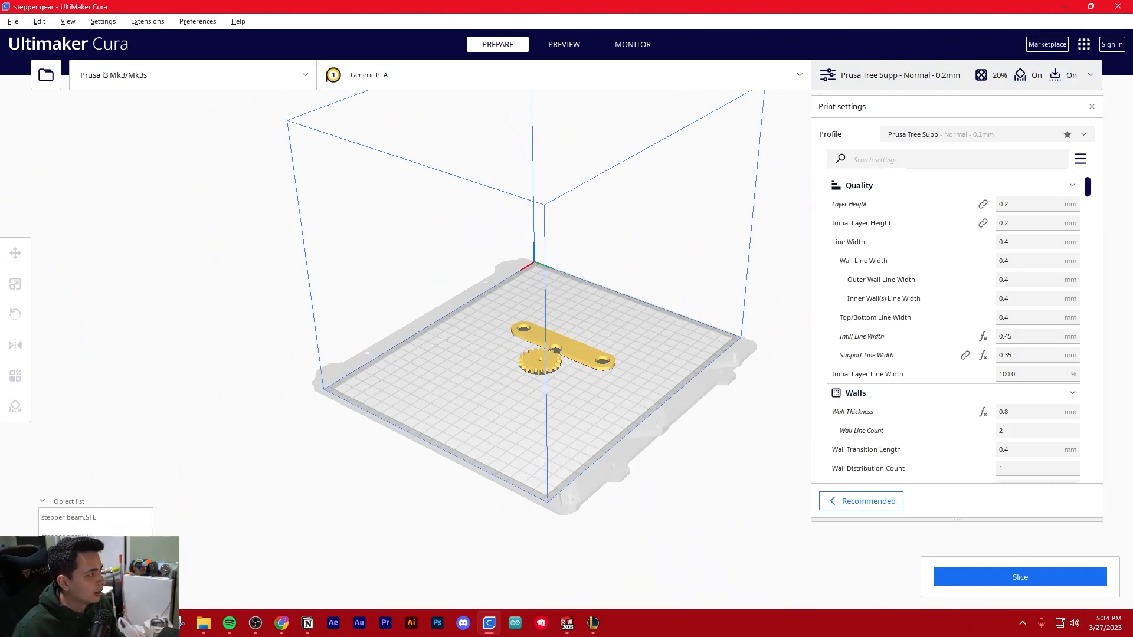
{"action": "right_click_drag", "start_coordinate": [402, 324], "coordinate": [500, 318]}
{"action": "scroll", "coordinate": [512, 313], "scroll_direction": "up", "scroll_amount": 5}
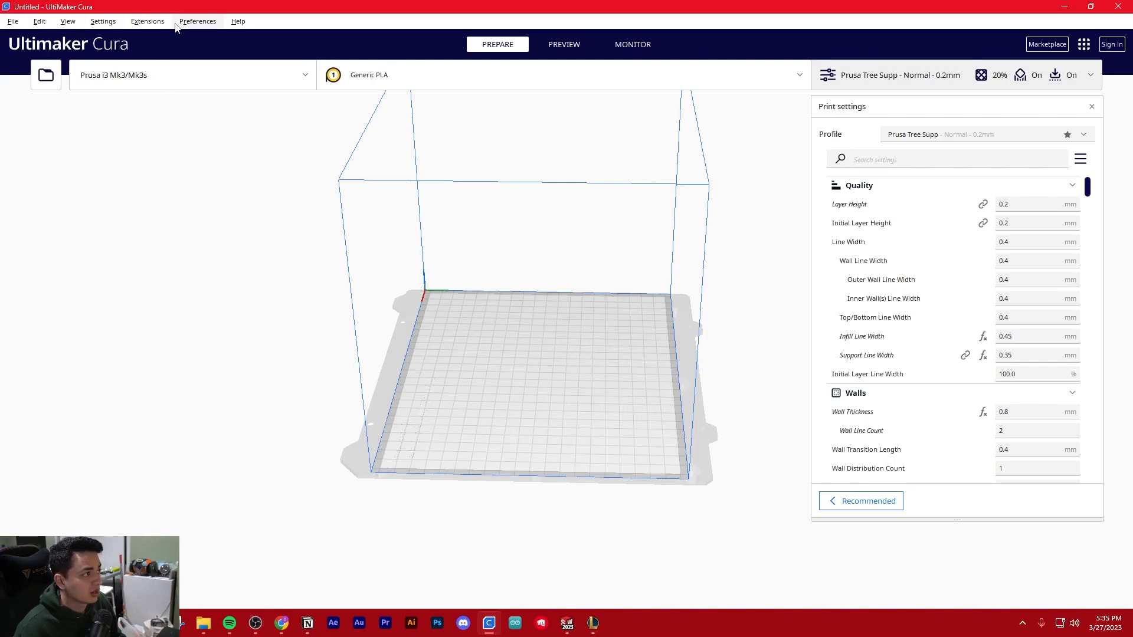
Step: Open the Add Printer dialog and expand the non-networked printers
{"action": "left_click", "coordinate": [13, 21]}
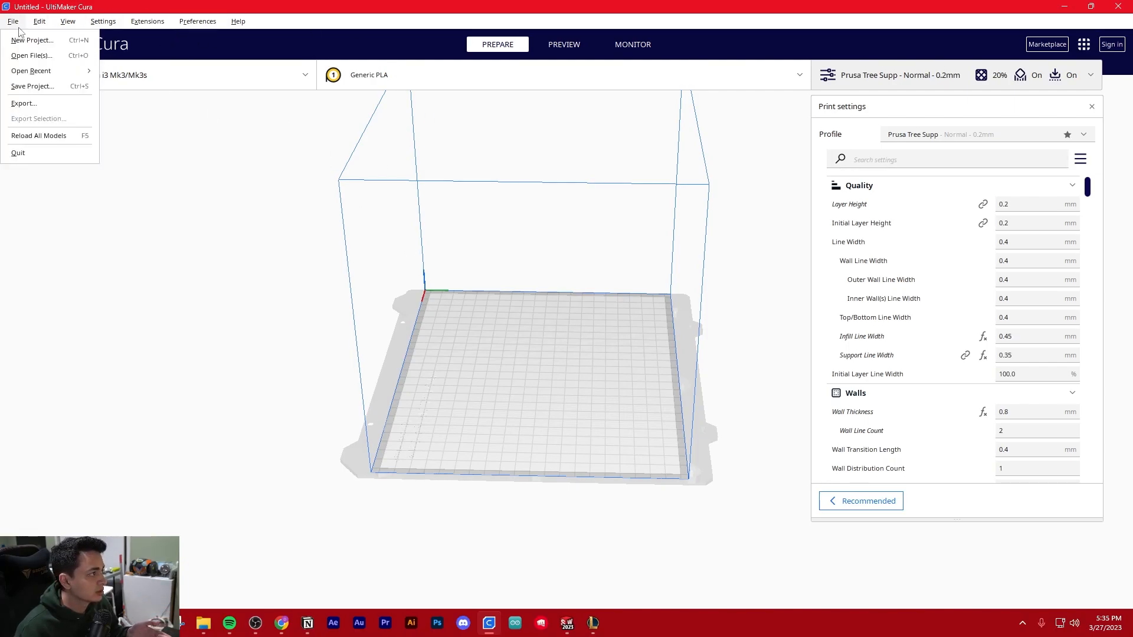
{"action": "mouse_move", "coordinate": [109, 27]}
{"action": "mouse_move", "coordinate": [110, 59]}
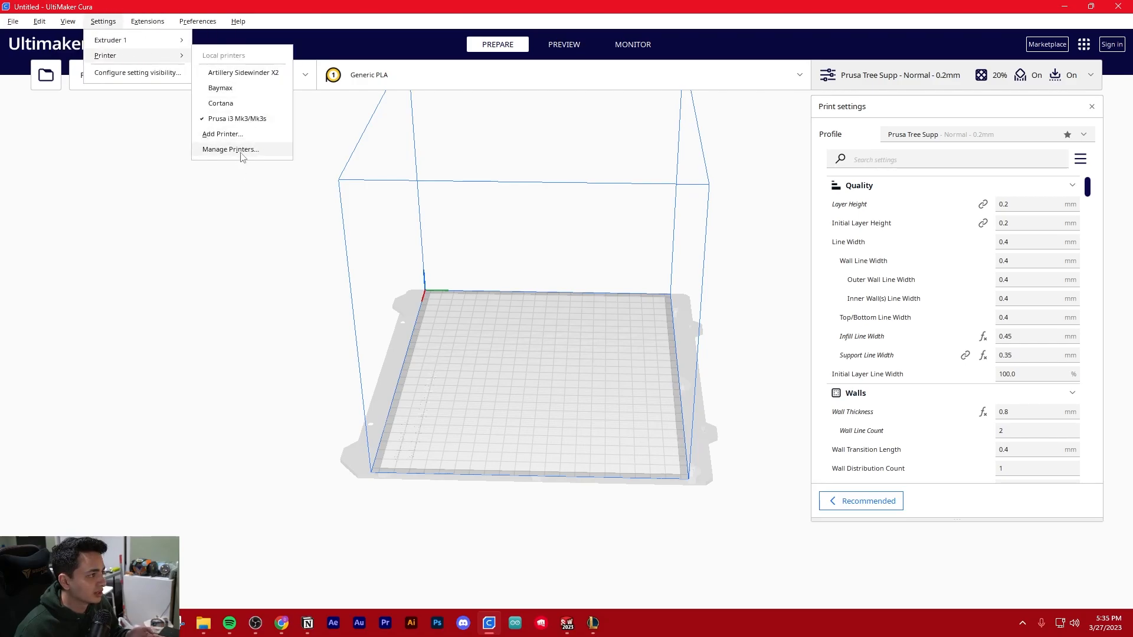
{"action": "left_click", "coordinate": [221, 134]}
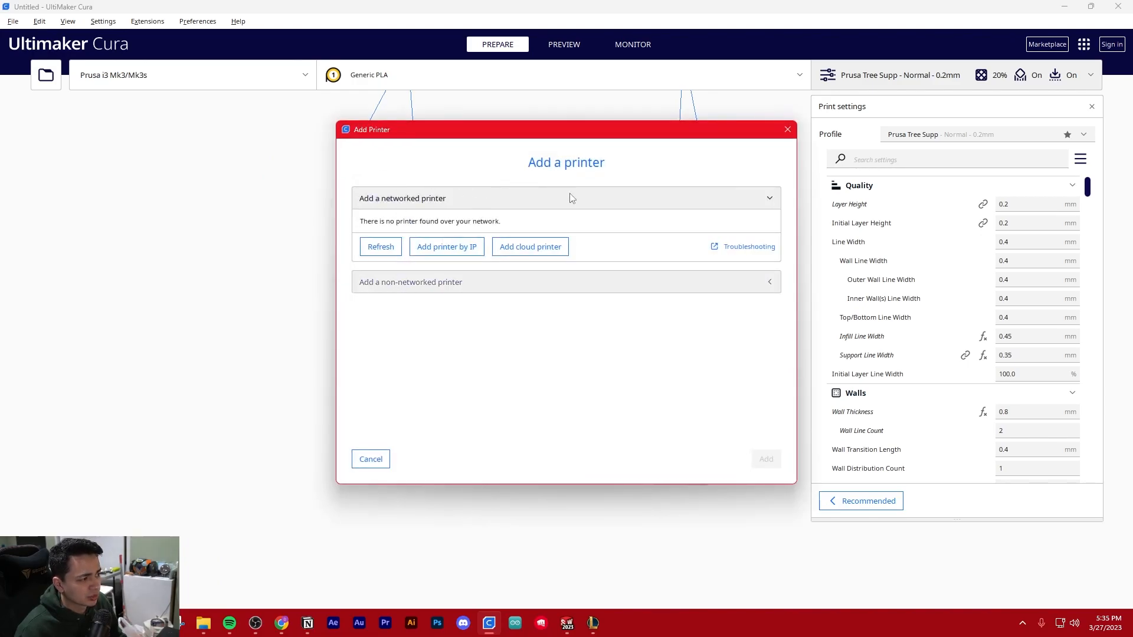
{"action": "left_click", "coordinate": [407, 283]}
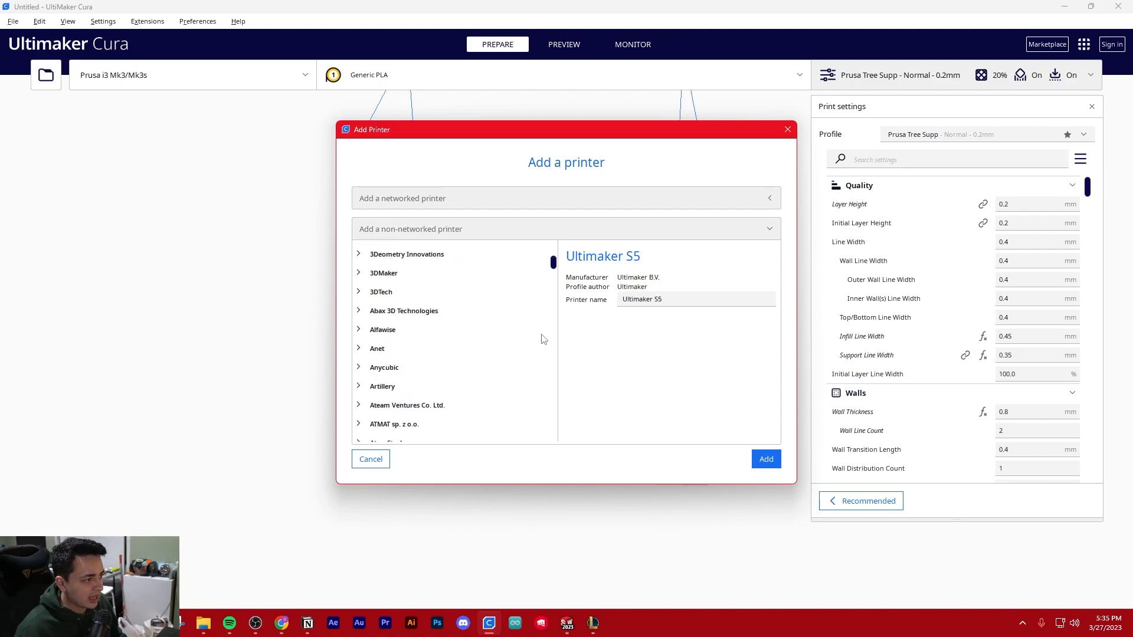
Step: Browse the printer manufacturers to Prusa3D, view its models, and close the dialog without adding a printer
{"action": "left_click_drag", "start_coordinate": [553, 248], "coordinate": [551, 382]}
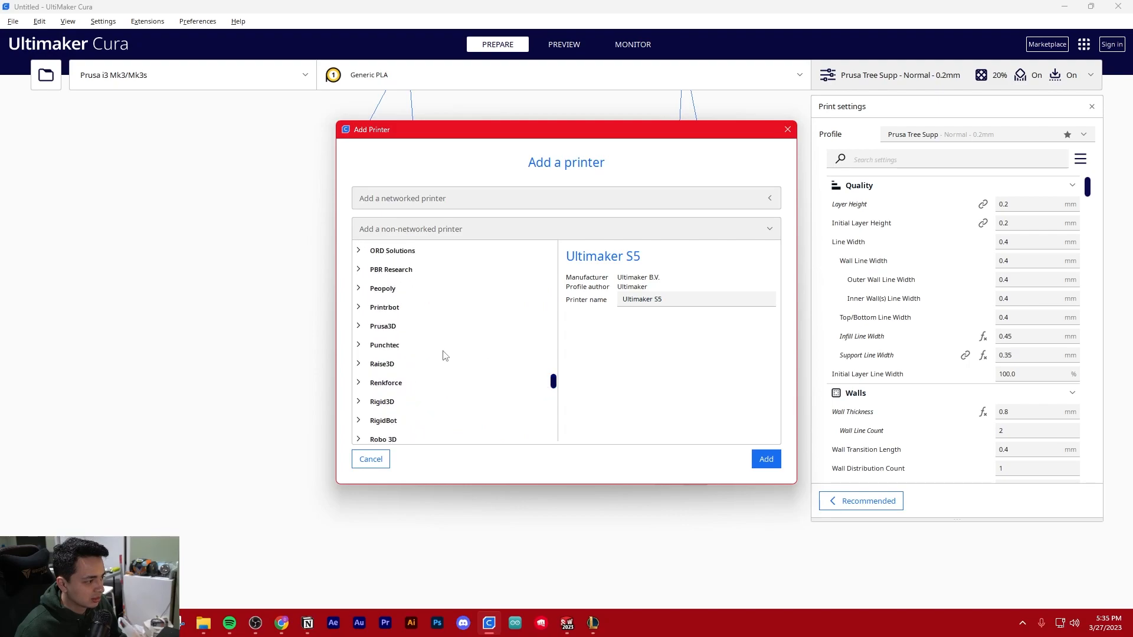
{"action": "scroll", "coordinate": [391, 337], "scroll_direction": "down", "scroll_amount": 5}
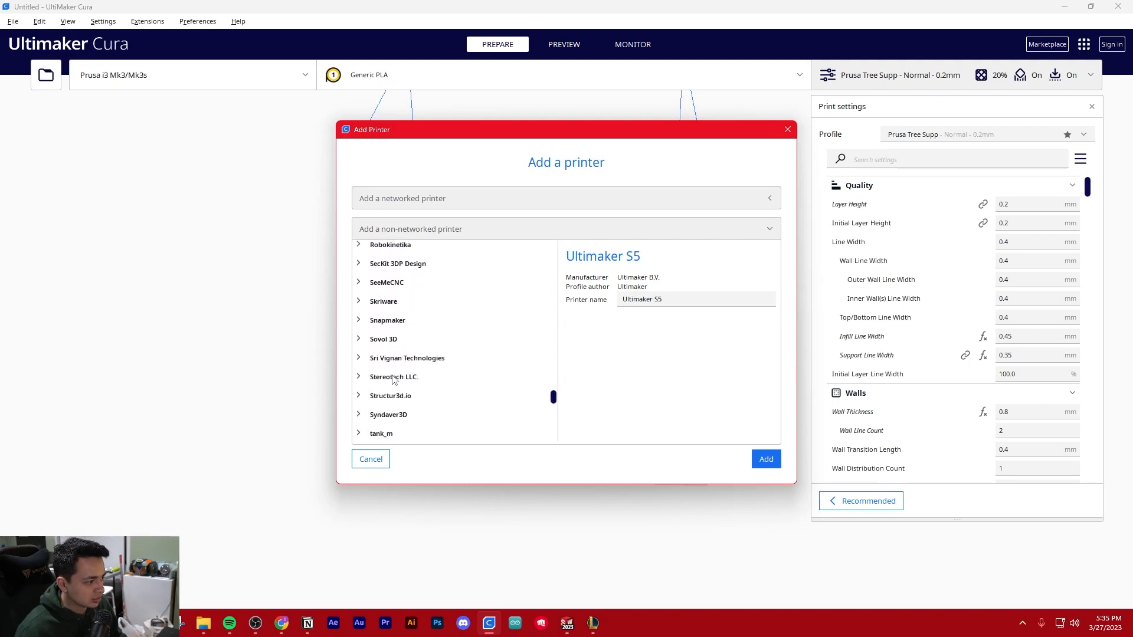
{"action": "scroll", "coordinate": [392, 376], "scroll_direction": "up", "scroll_amount": 3}
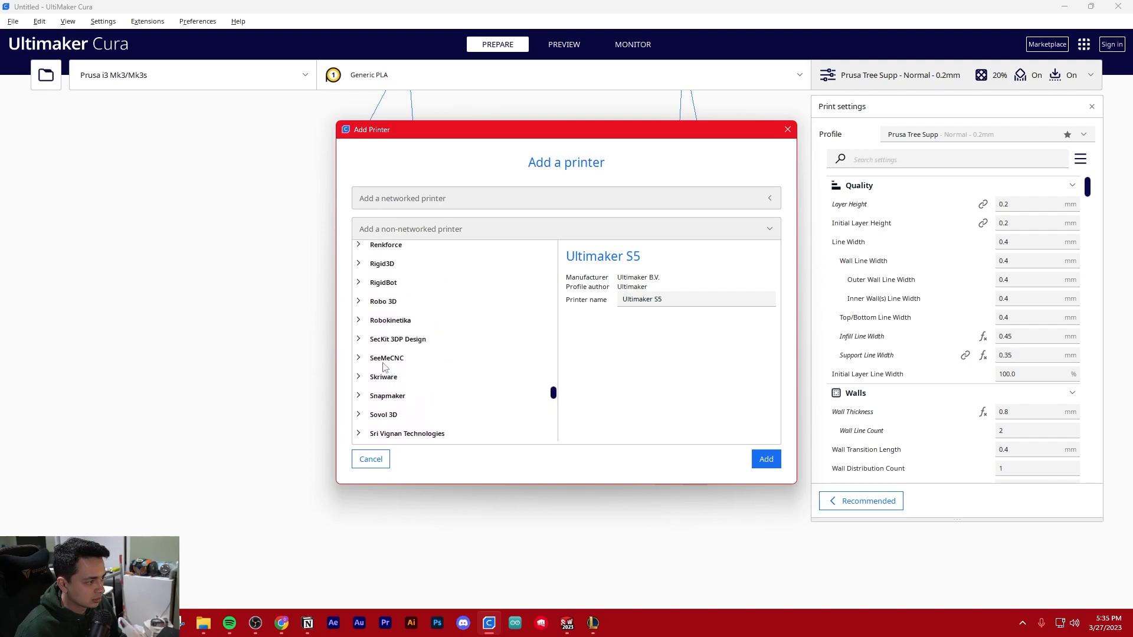
{"action": "scroll", "coordinate": [365, 311], "scroll_direction": "up", "scroll_amount": 2}
{"action": "scroll", "coordinate": [387, 352], "scroll_direction": "down", "scroll_amount": 1}
{"action": "scroll", "coordinate": [387, 352], "scroll_direction": "up", "scroll_amount": 2}
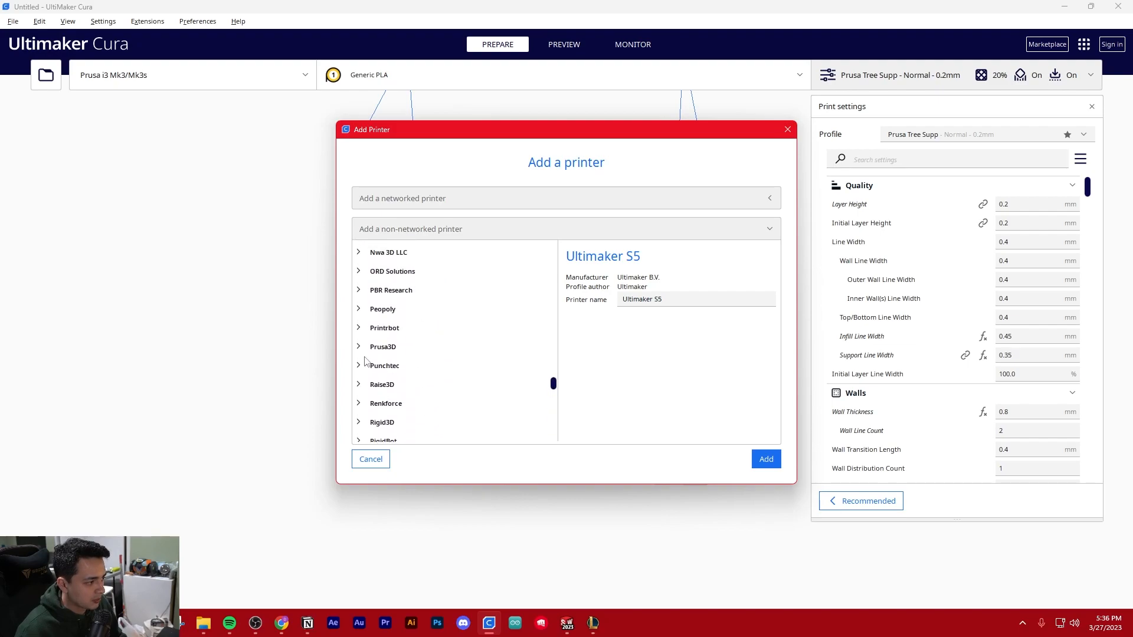
{"action": "left_click", "coordinate": [362, 349]}
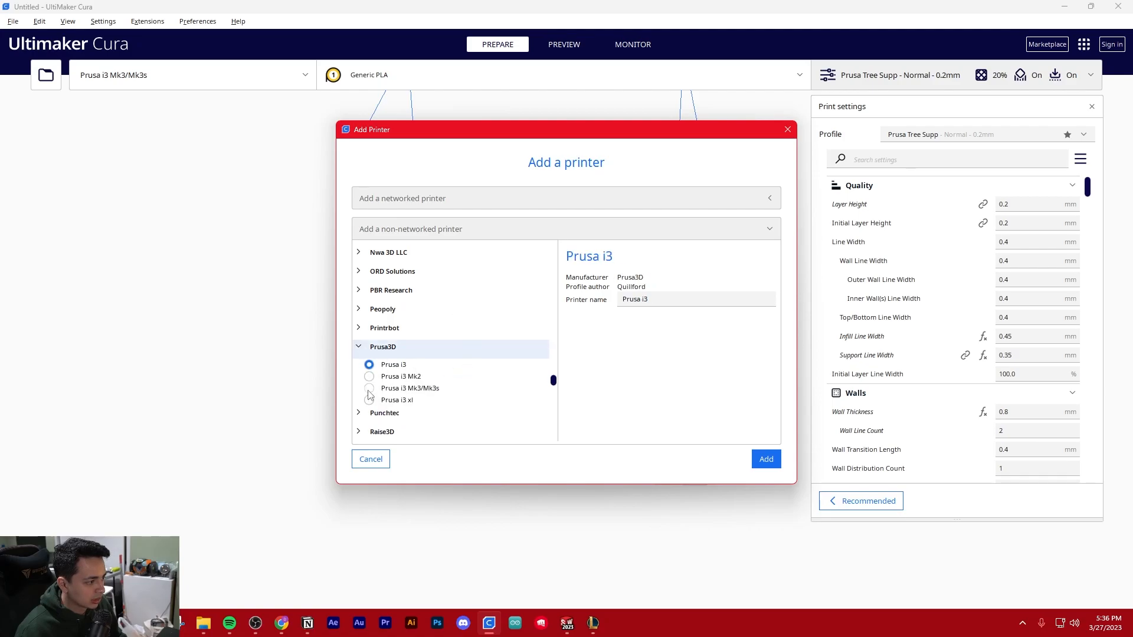
{"action": "left_click", "coordinate": [789, 129]}
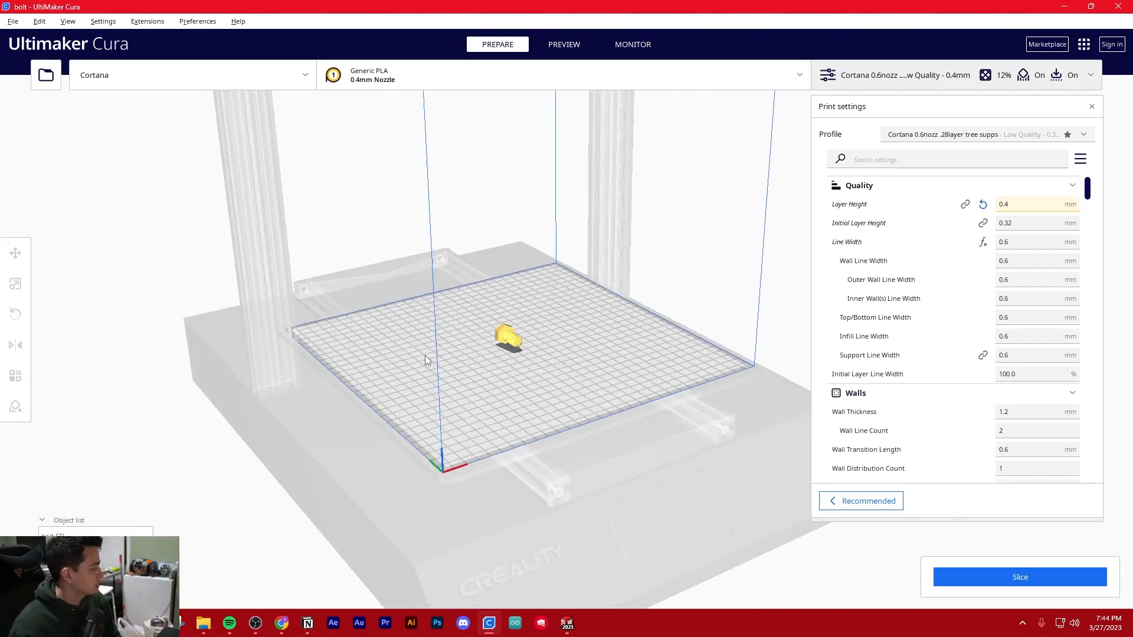
Step: Rotate the bolt to stand upright by aligning the flat face of its hexagonal head with the build plate
{"action": "scroll", "coordinate": [425, 355], "scroll_direction": "up", "scroll_amount": 5}
{"action": "mouse_move", "coordinate": [498, 362]}
{"action": "right_mouse_down"}
{"action": "mouse_move", "coordinate": [726, 352]}
{"action": "mouse_move", "coordinate": [651, 350]}
{"action": "mouse_move", "coordinate": [656, 372]}
{"action": "mouse_move", "coordinate": [473, 248]}
{"action": "mouse_move", "coordinate": [464, 383]}
{"action": "mouse_move", "coordinate": [508, 348]}
{"action": "right_mouse_up"}
{"action": "left_click", "coordinate": [510, 357]}
{"action": "mouse_move", "coordinate": [583, 342]}
{"action": "right_mouse_down"}
{"action": "mouse_move", "coordinate": [566, 323]}
{"action": "mouse_move", "coordinate": [590, 332]}
{"action": "right_mouse_up"}
{"action": "left_click", "coordinate": [135, 286]}
{"action": "right_click_drag", "start_coordinate": [298, 305], "coordinate": [172, 349]}
{"action": "left_click", "coordinate": [491, 379]}
{"action": "scroll", "coordinate": [324, 360], "scroll_direction": "down", "scroll_amount": 6}
{"action": "right_click_drag", "start_coordinate": [378, 363], "coordinate": [473, 360]}
{"action": "scroll", "coordinate": [576, 291], "scroll_direction": "up", "scroll_amount": 8}
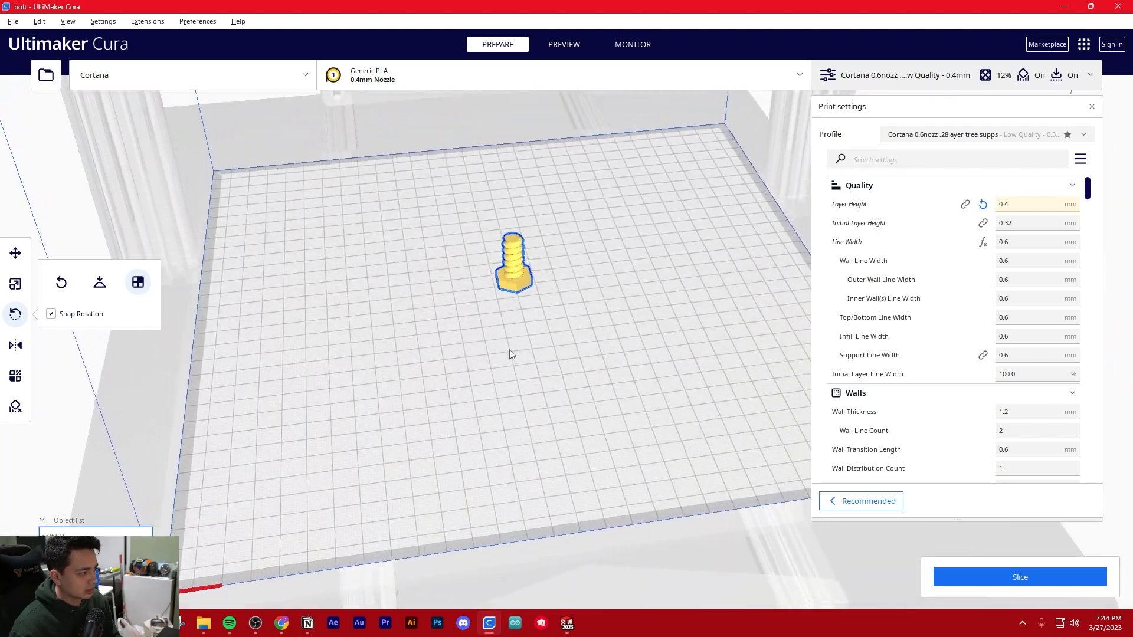
Step: Place a support blocker on the bolt's head and scale it uniformly to about 42 mm so it encloses the bolt
{"action": "left_click", "coordinate": [16, 407]}
{"action": "left_click", "coordinate": [502, 300]}
{"action": "right_click_drag", "start_coordinate": [502, 300], "coordinate": [479, 306]}
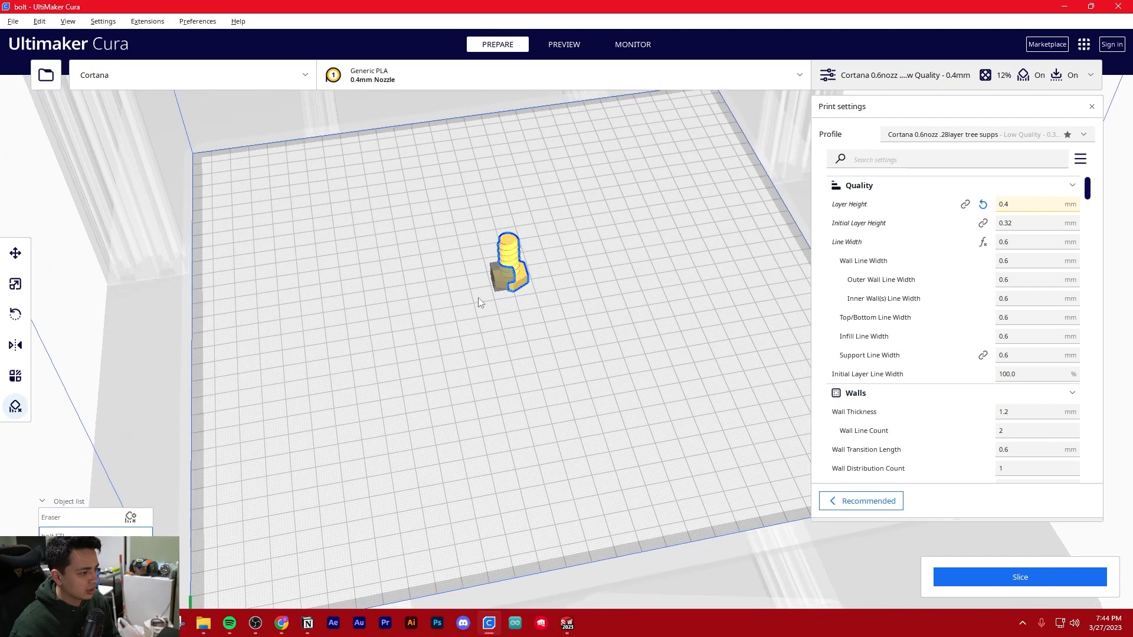
{"action": "key", "text": "s"}
{"action": "mouse_move", "coordinate": [611, 259]}
{"action": "left_mouse_down"}
{"action": "mouse_move", "coordinate": [670, 247]}
{"action": "mouse_move", "coordinate": [653, 251]}
{"action": "left_mouse_up"}
{"action": "left_click", "coordinate": [71, 328]}
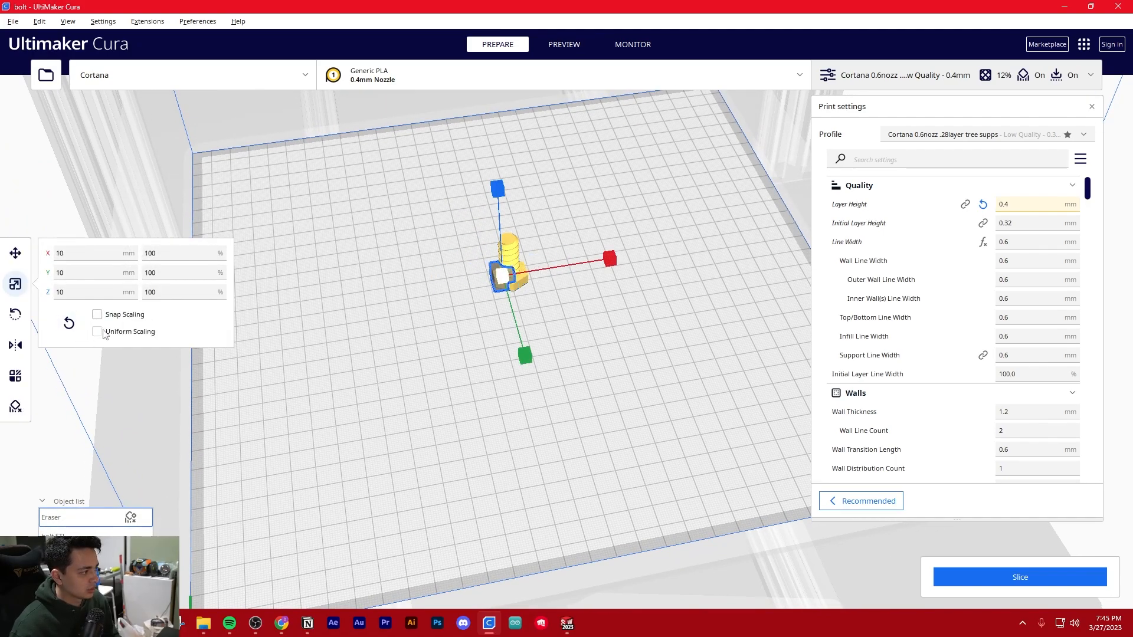
{"action": "mouse_move", "coordinate": [609, 258]}
{"action": "left_mouse_down"}
{"action": "mouse_move", "coordinate": [787, 237]}
{"action": "mouse_move", "coordinate": [741, 241]}
{"action": "left_mouse_up"}
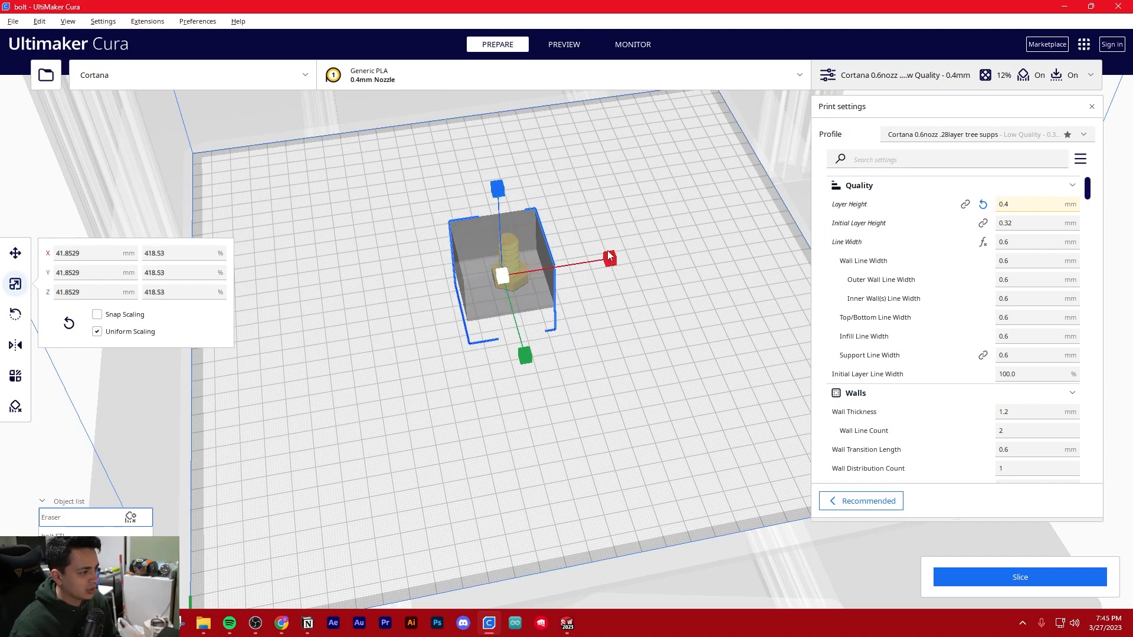
Step: Multiply the bolt with 7 copies and deselect everything
{"action": "left_click", "coordinate": [403, 247]}
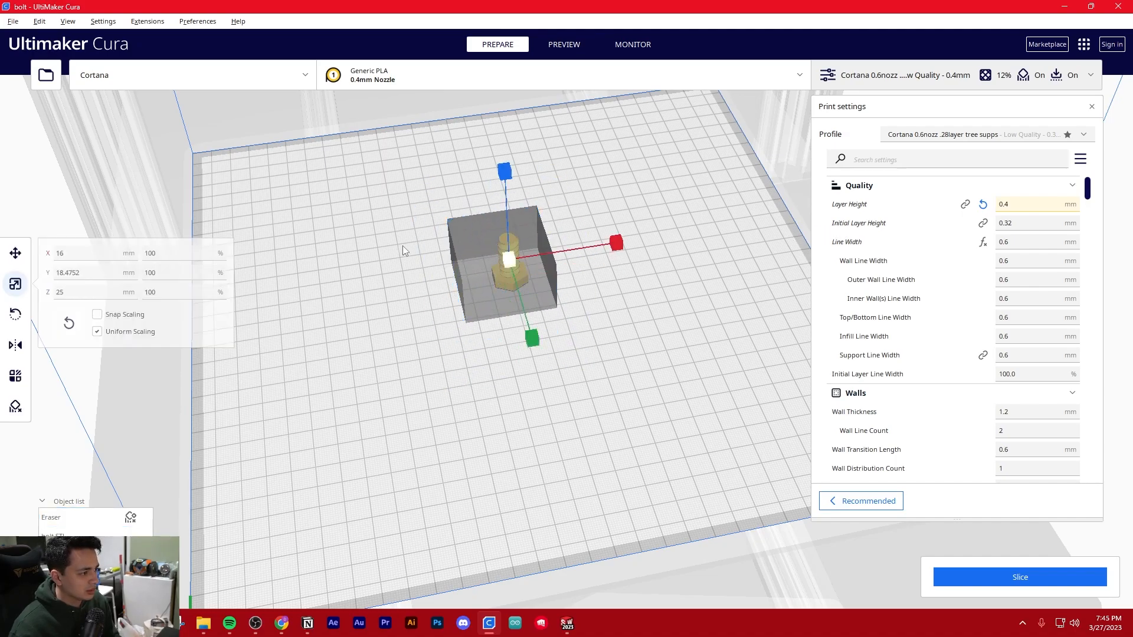
{"action": "right_click", "coordinate": [483, 269]}
{"action": "left_click", "coordinate": [511, 310]}
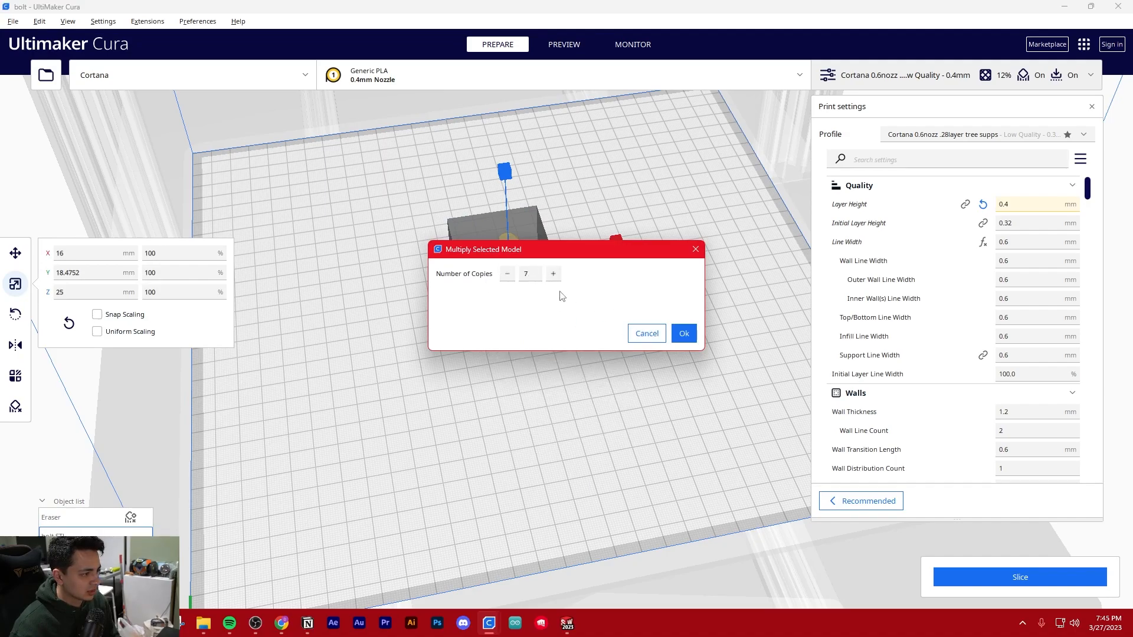
{"action": "left_click", "coordinate": [683, 334]}
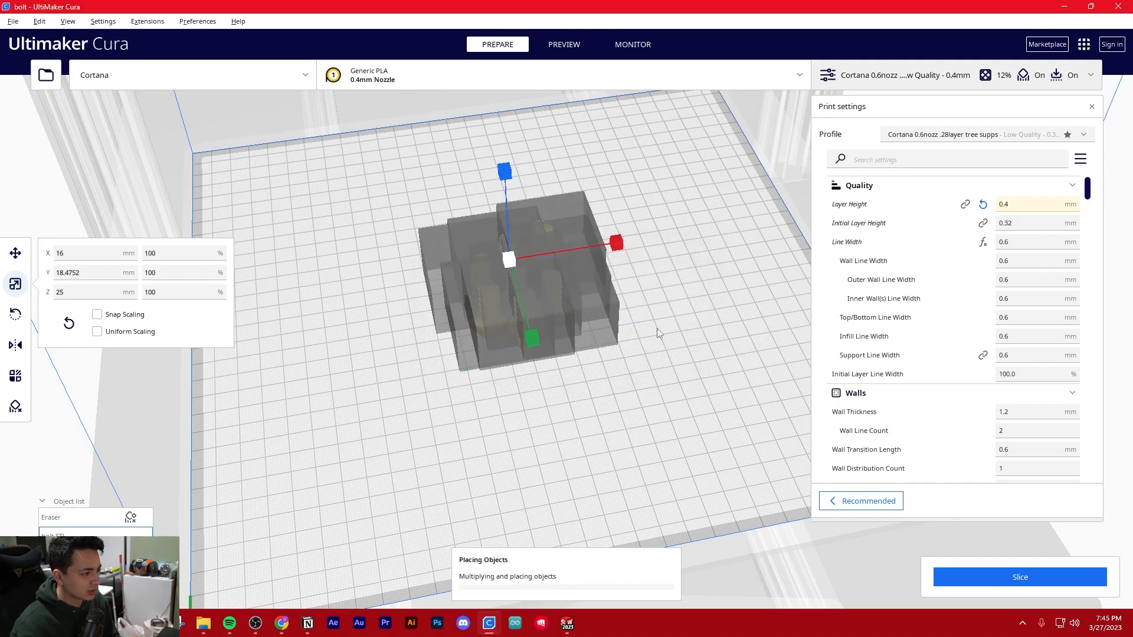
{"action": "left_click", "coordinate": [637, 306]}
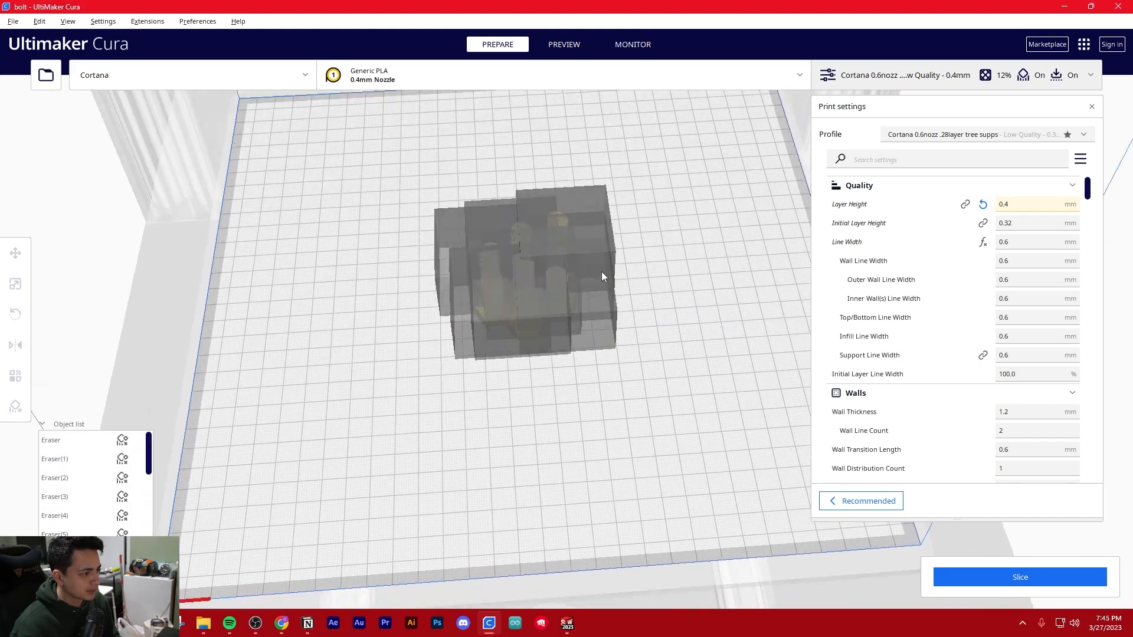